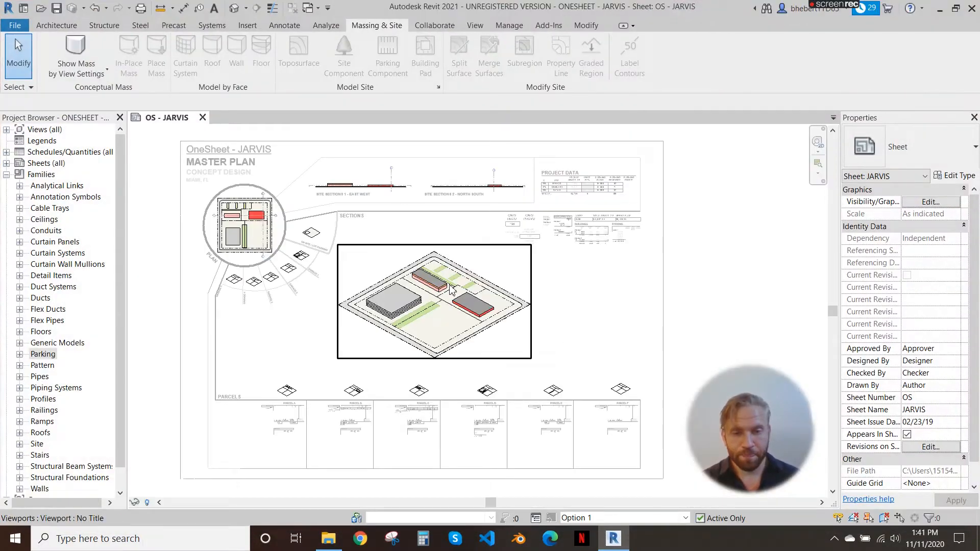
# Activate the sheet's central 3D viewport and open the boundary sketch of the site's pad floor for editing.
pyautogui.scroll(4, 422, 315)
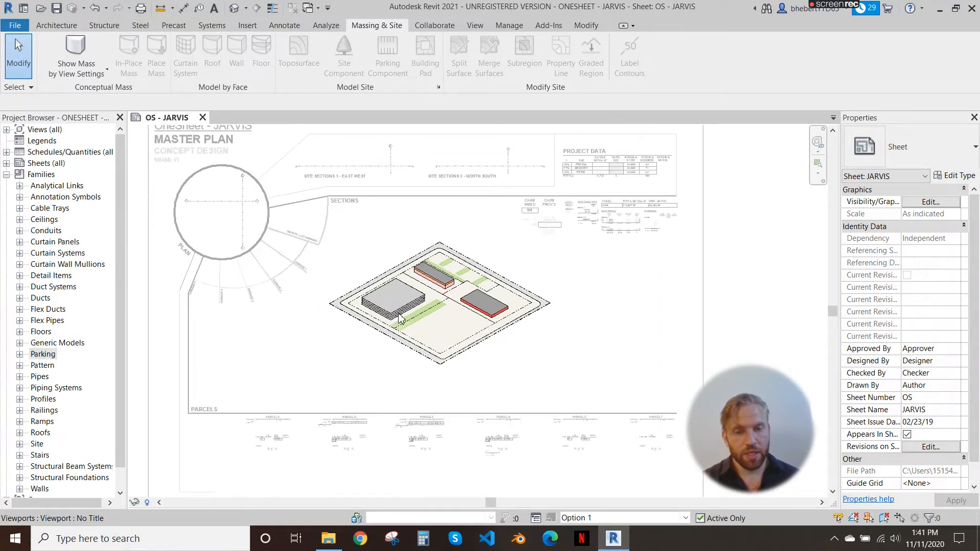
pyautogui.click(444, 316)
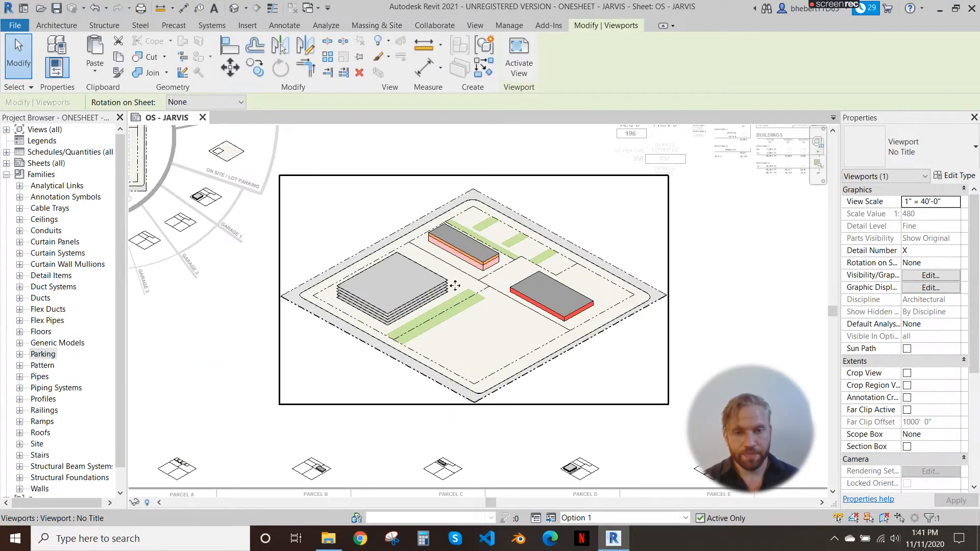
pyautogui.doubleClick(488, 320)
pyautogui.scroll(3, 475, 324)
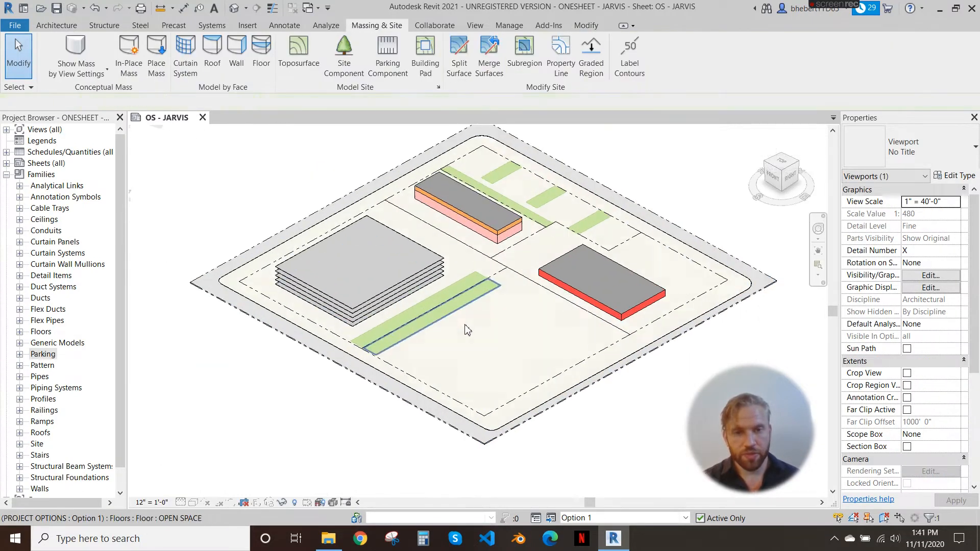
pyautogui.click(544, 388)
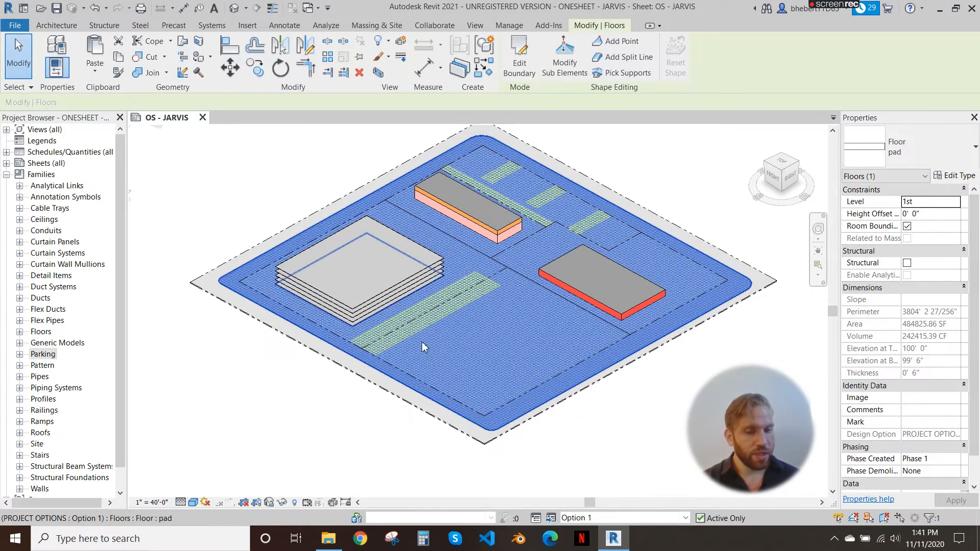
pyautogui.scroll(2, 480, 357)
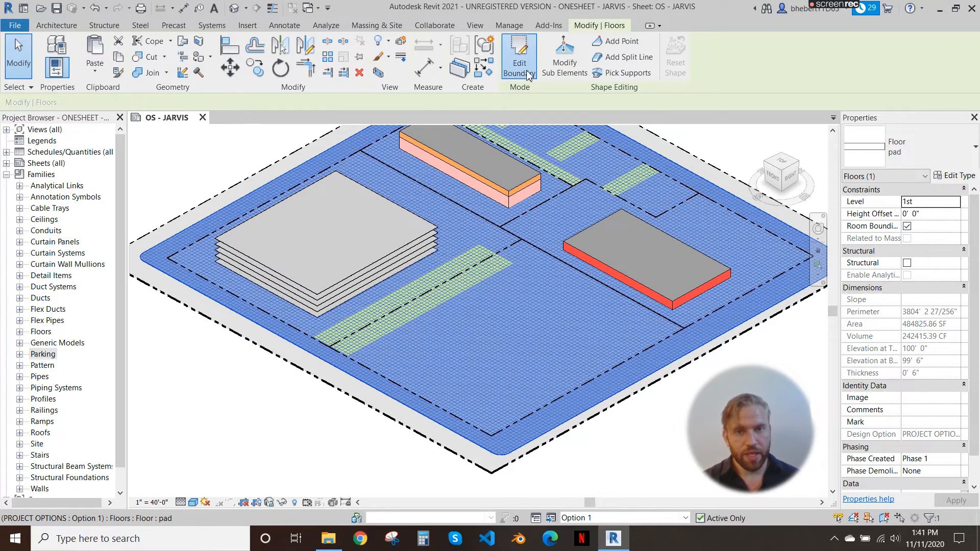
pyautogui.click(519, 56)
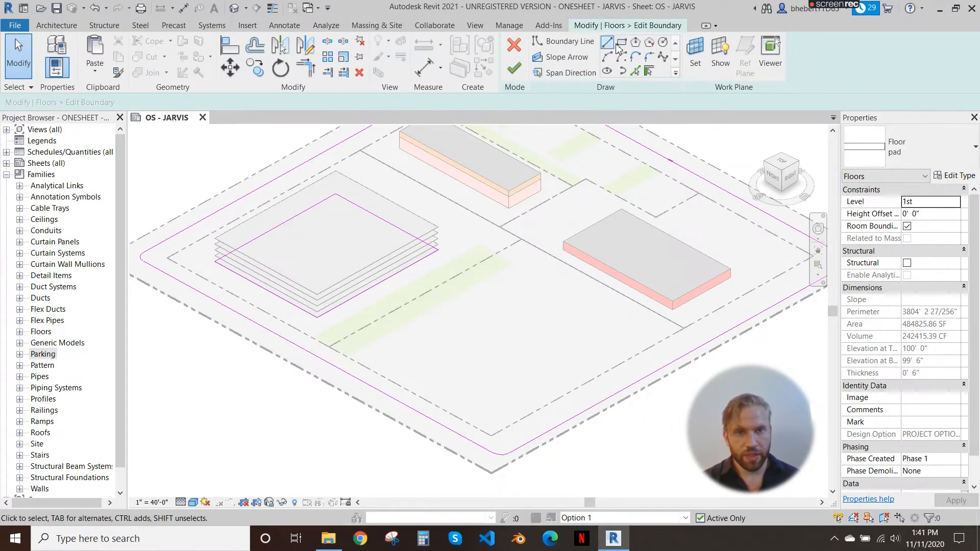
# Sketch a rectangular opening about 248' by 164' on the empty front parcel and widen its shorter side to about 208'.
pyautogui.click(622, 42)
pyautogui.click(555, 340)
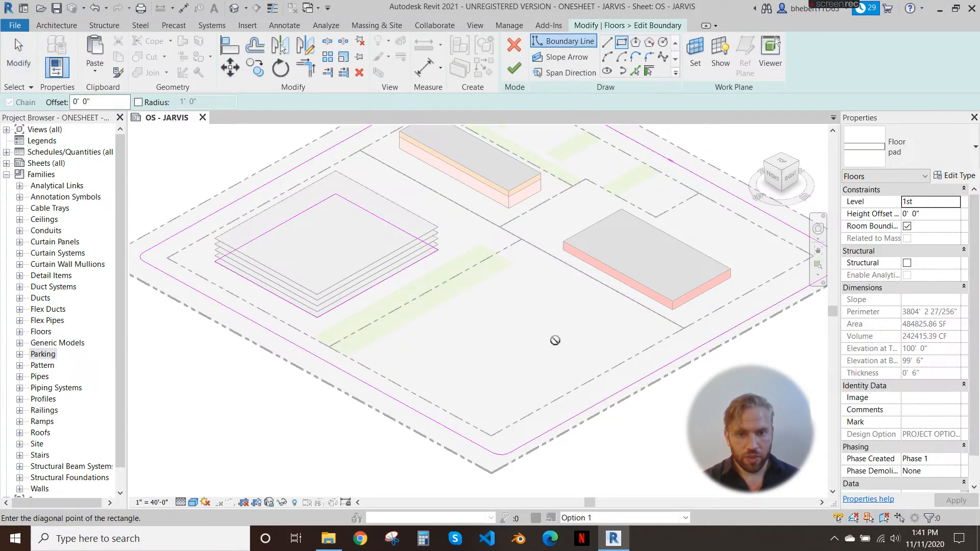
pyautogui.click(401, 353)
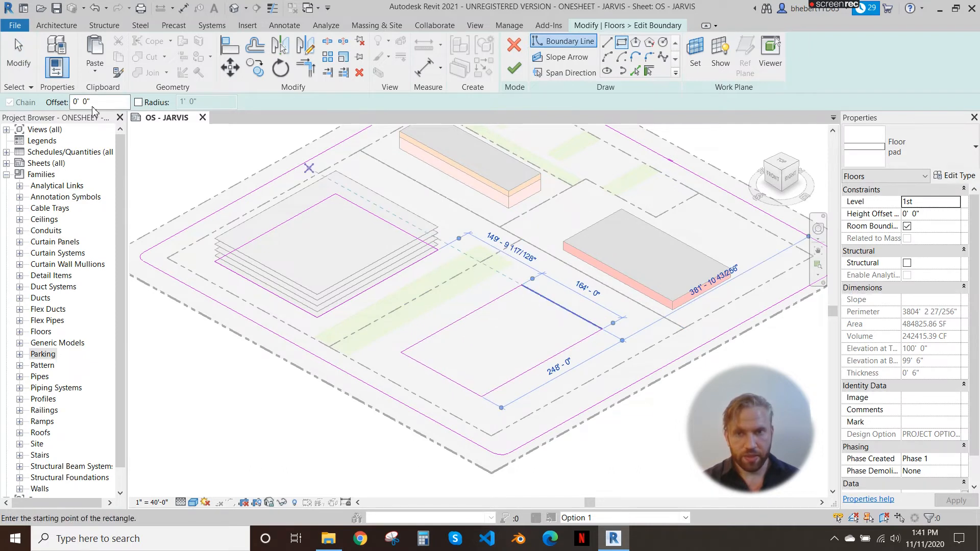
pyautogui.click(18, 56)
pyautogui.click(528, 378)
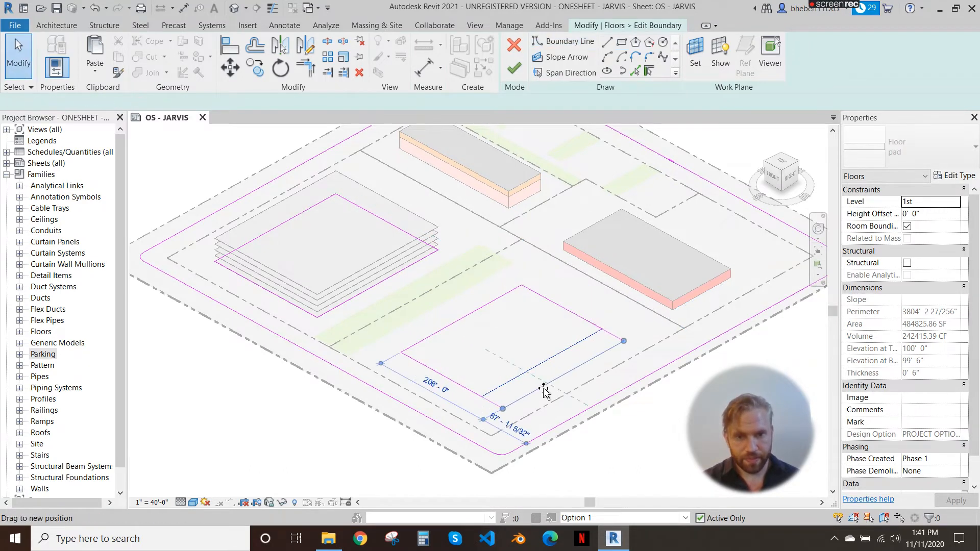
# Draw boundary lines for a street-side notch about 156' long and 16' deep along the pad edge beside the rectangle.
pyautogui.scroll(2, 423, 427)
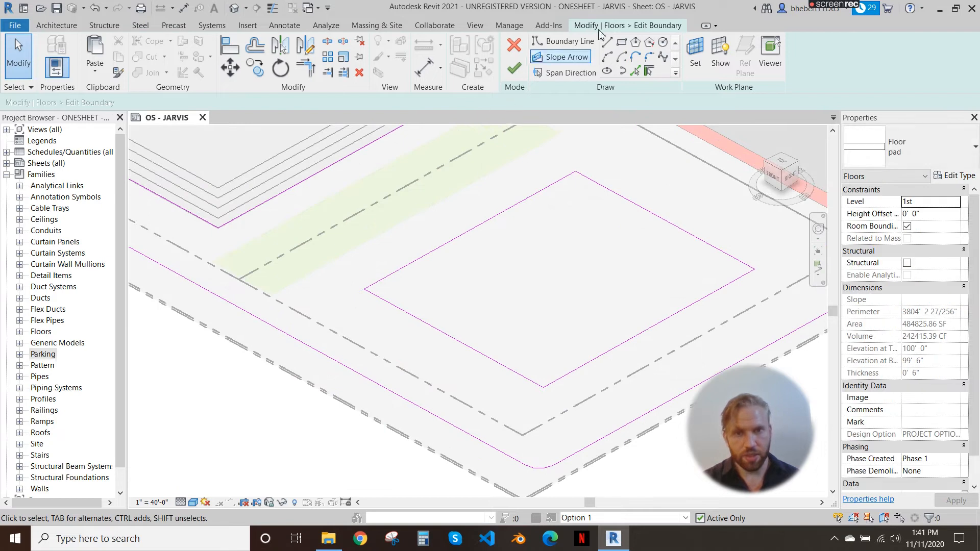
pyautogui.click(614, 42)
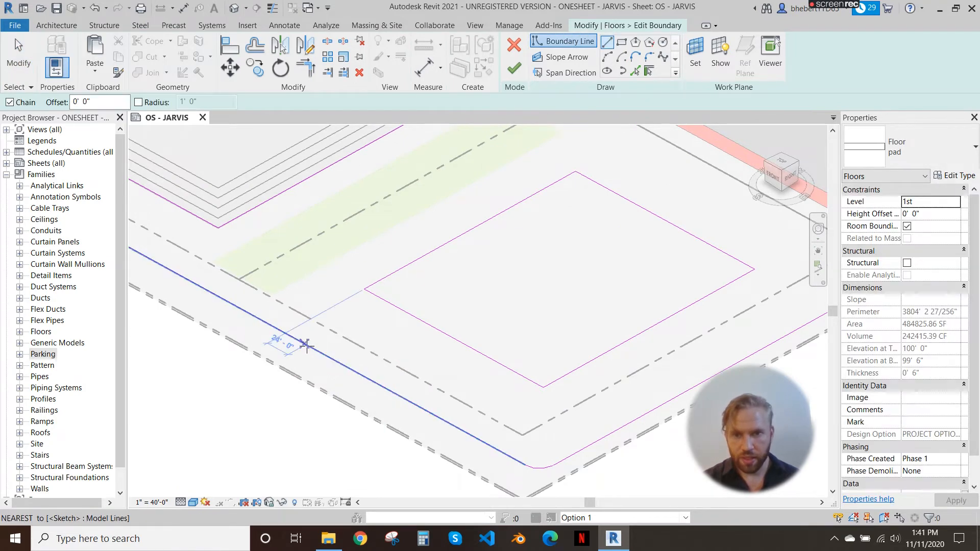
pyautogui.scroll(2, 309, 345)
pyautogui.click(319, 337)
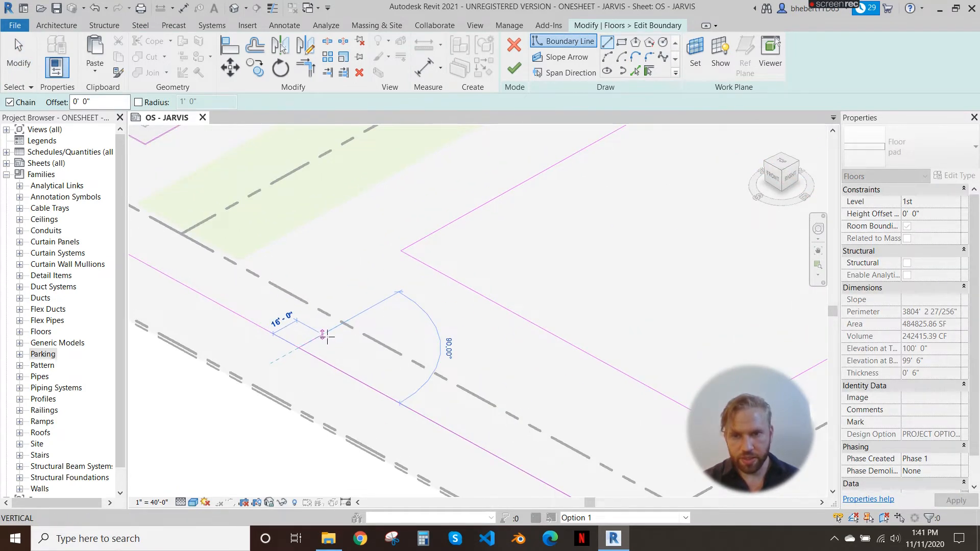
pyautogui.scroll(-2, 472, 411)
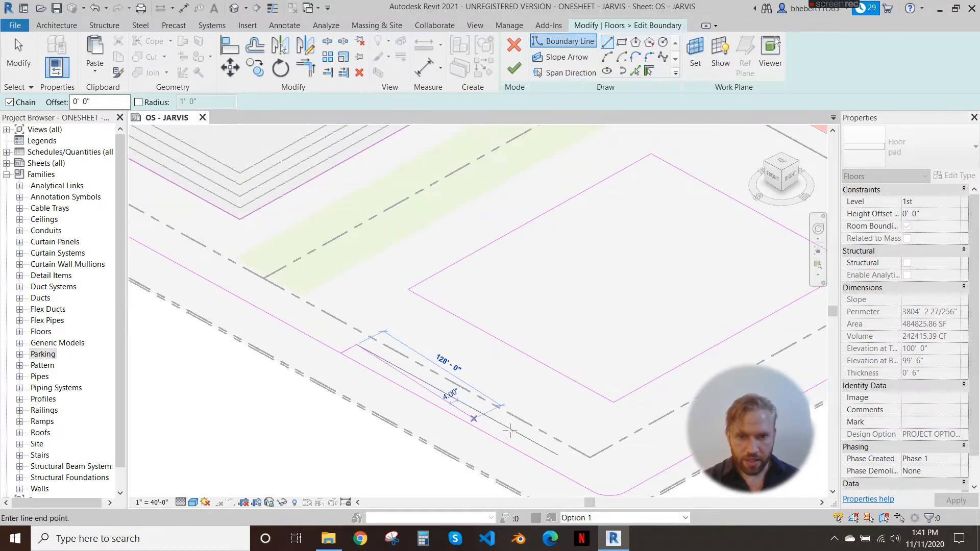
pyautogui.click(510, 436)
pyautogui.press('Escape')
pyautogui.press('Escape')
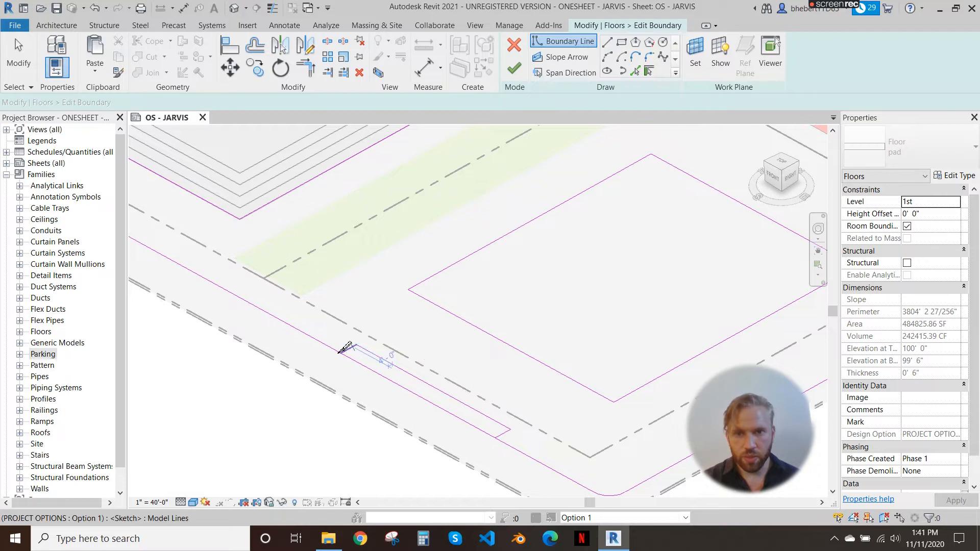
# Split the outer boundary at the notch, delete the segment between its ends, and finish the floor boundary edit.
pyautogui.click(339, 351)
pyautogui.press('s')
pyautogui.press('d')
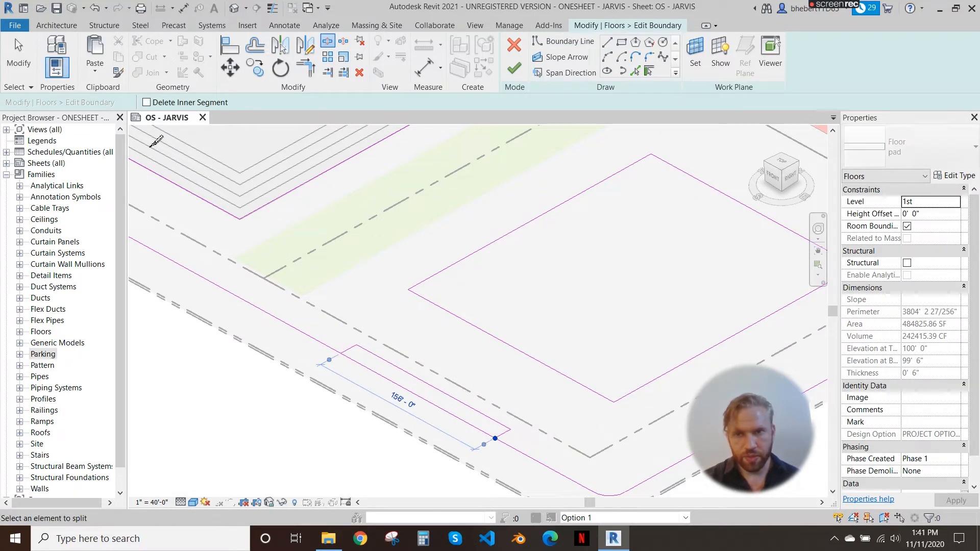
pyautogui.press('Escape')
pyautogui.click(390, 382)
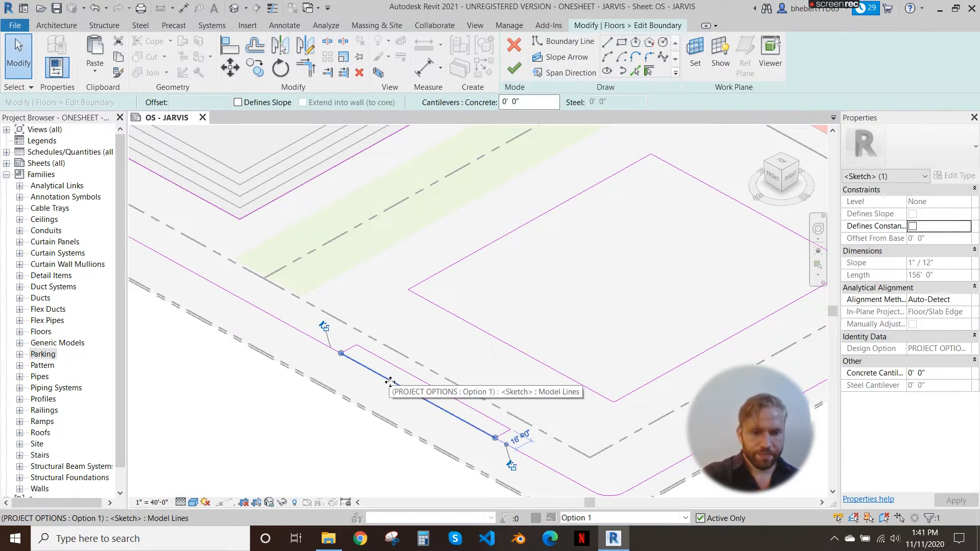
pyautogui.press('Escape')
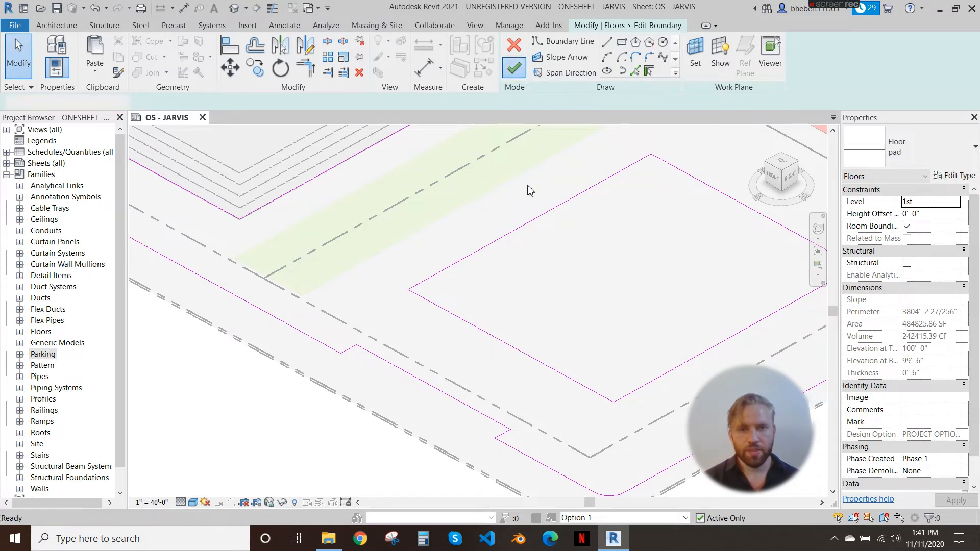
pyautogui.click(514, 69)
pyautogui.scroll(-5, 568, 276)
pyautogui.press('Escape')
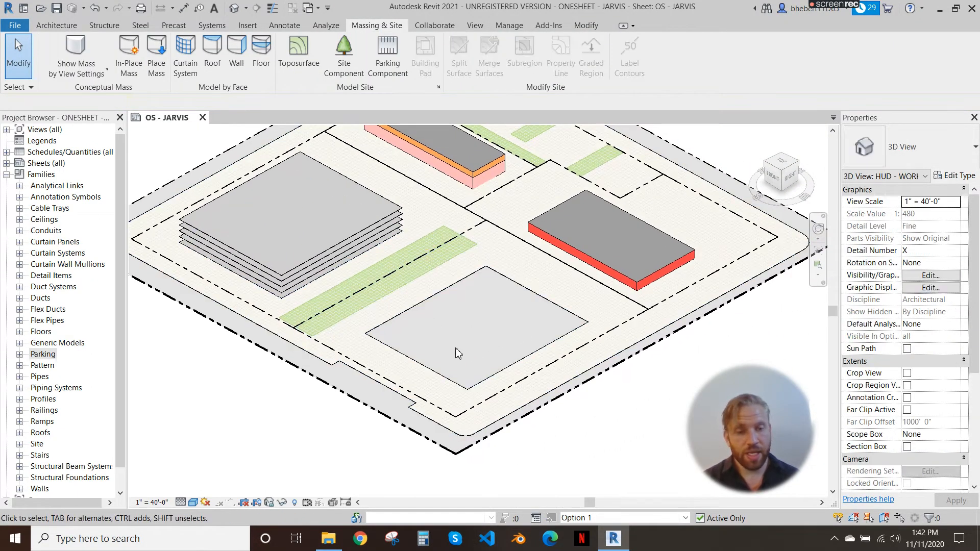
# Examine the project's parking families, comparing the ADA, ROW and SINGLE SPACE groups.
pyautogui.scroll(-6, 449, 338)
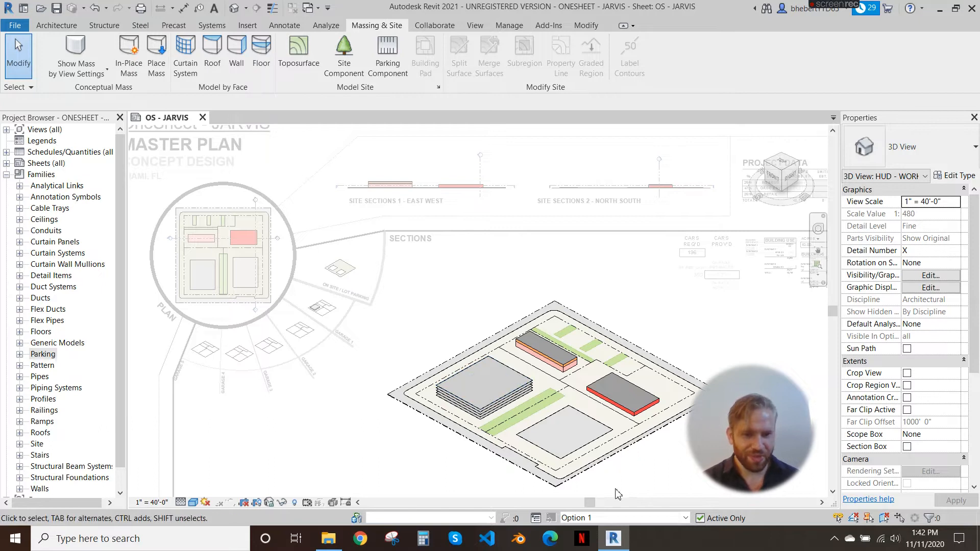
pyautogui.scroll(5, 596, 472)
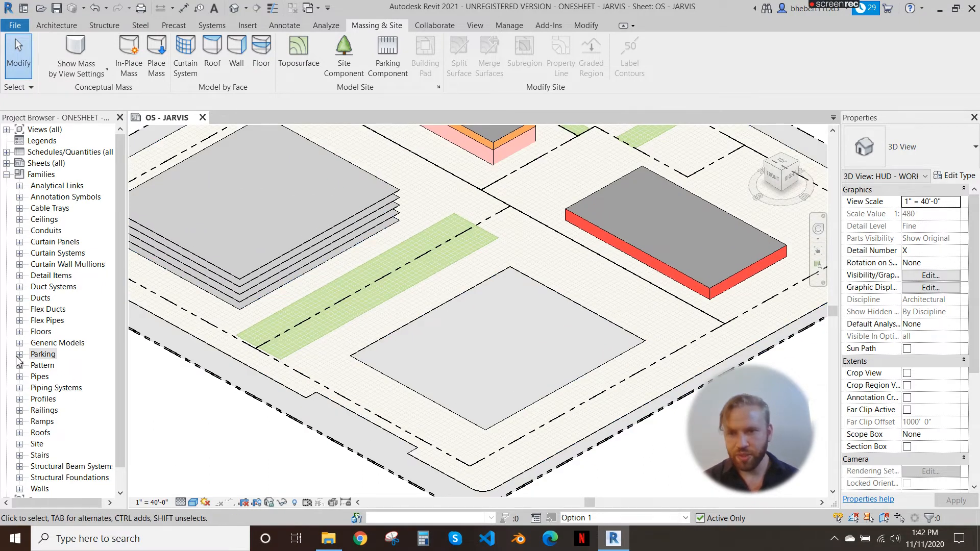
pyautogui.click(19, 355)
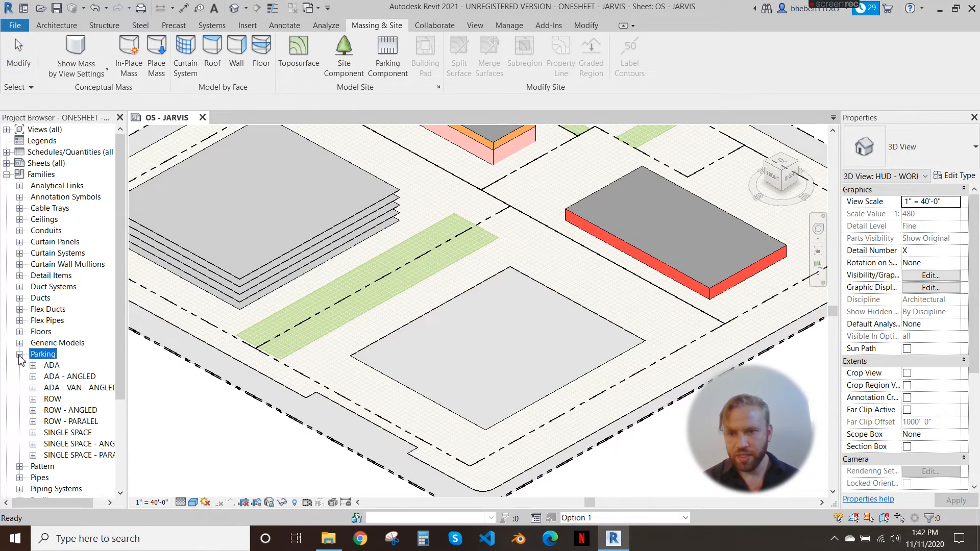
pyautogui.click(7, 175)
pyautogui.click(7, 175)
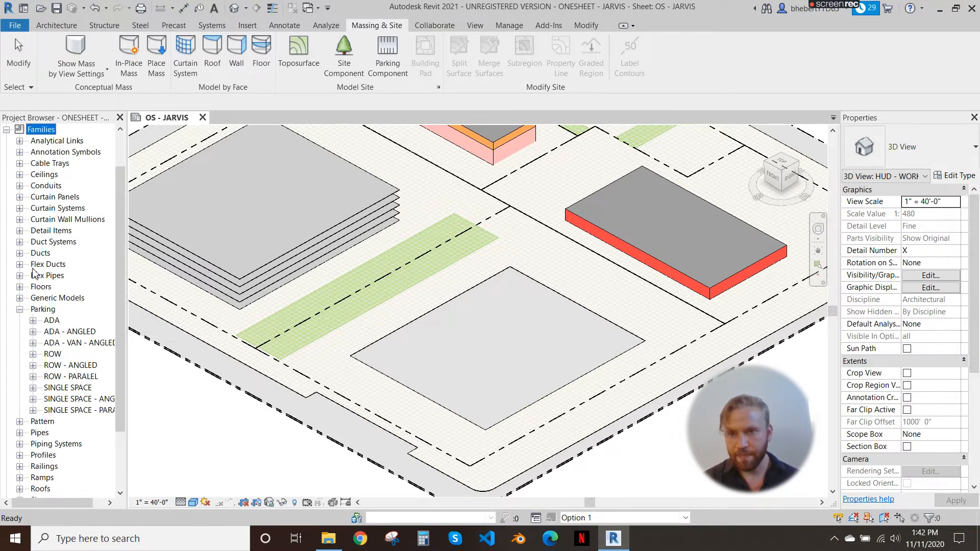
pyautogui.click(21, 310)
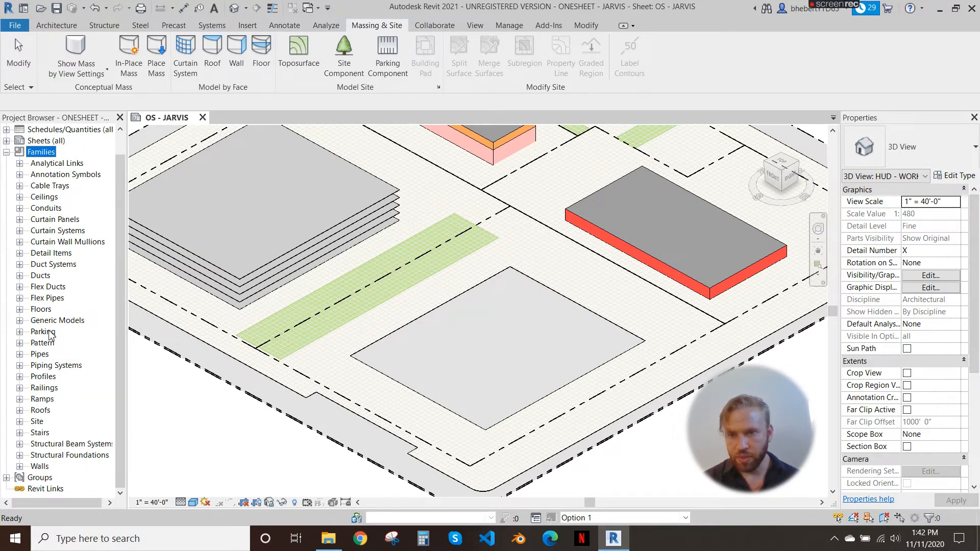
pyautogui.click(20, 332)
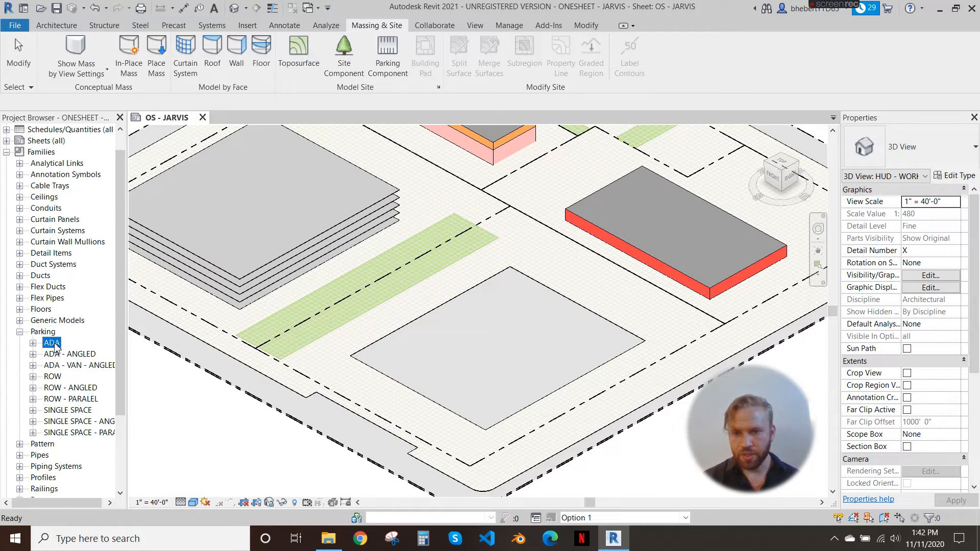
pyautogui.keyDown('shift'); pyautogui.click(58, 370); pyautogui.keyUp('shift')
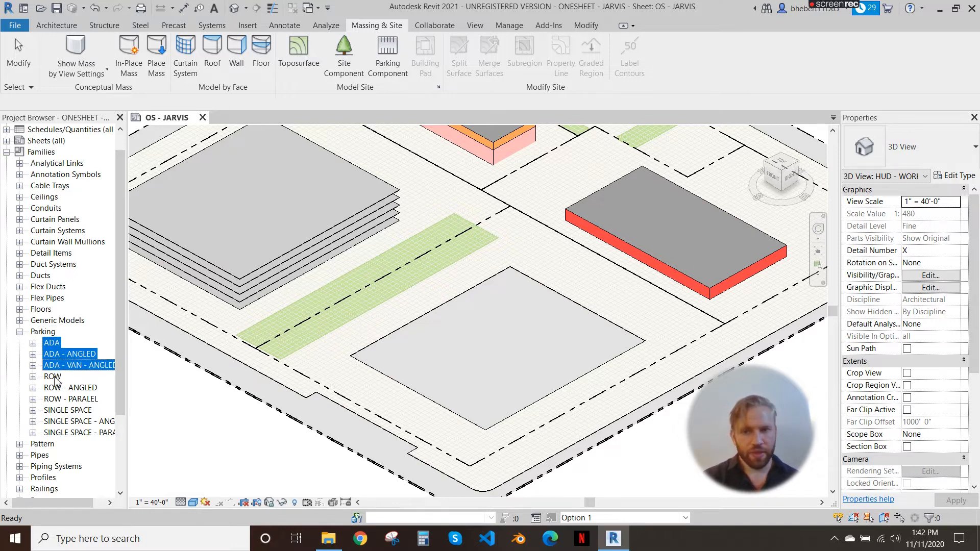
pyautogui.click(52, 377)
pyautogui.keyDown('shift'); pyautogui.click(74, 399); pyautogui.keyUp('shift')
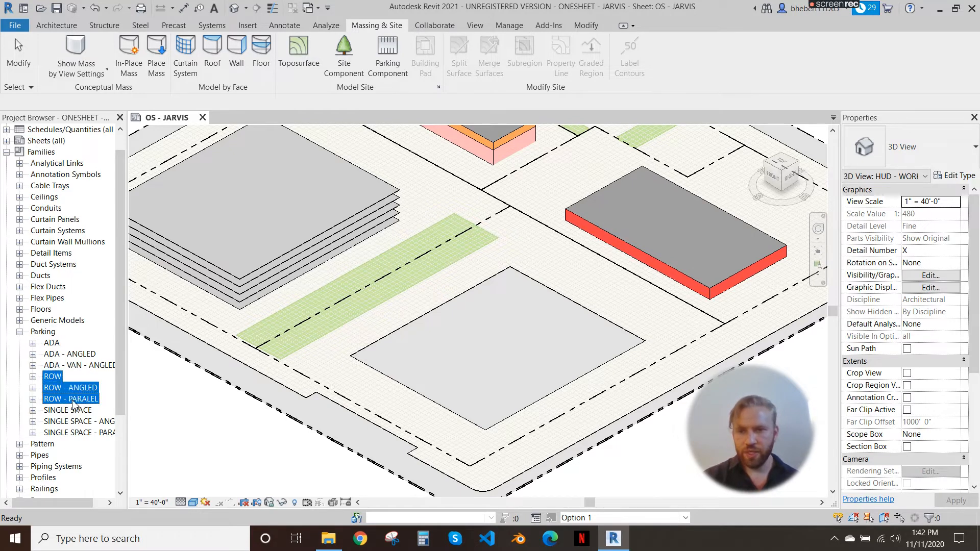
pyautogui.click(77, 411)
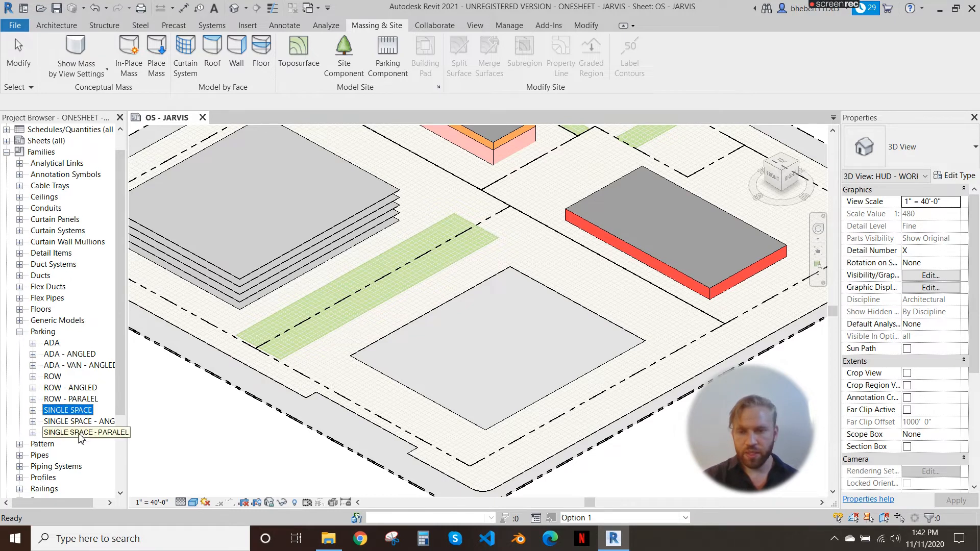
pyautogui.keyDown('shift'); pyautogui.click(81, 433); pyautogui.keyUp('shift')
# Place one SINGLE SPACE parking component near the back corner of the new rectangular parking area.
pyautogui.click(61, 413)
pyautogui.click(33, 411)
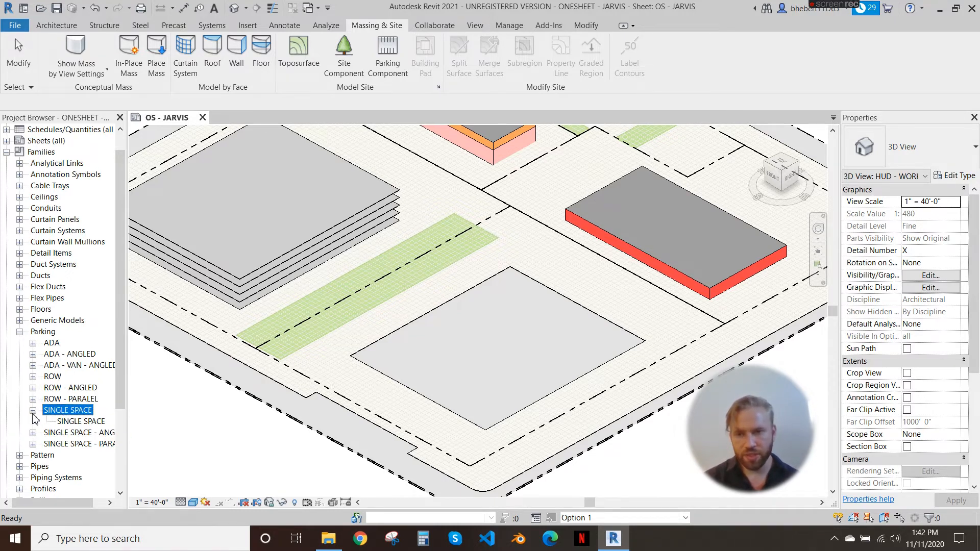
pyautogui.click(65, 422)
pyautogui.moveTo(462, 321); pyautogui.dragTo(493, 337)
pyautogui.scroll(4, 494, 337)
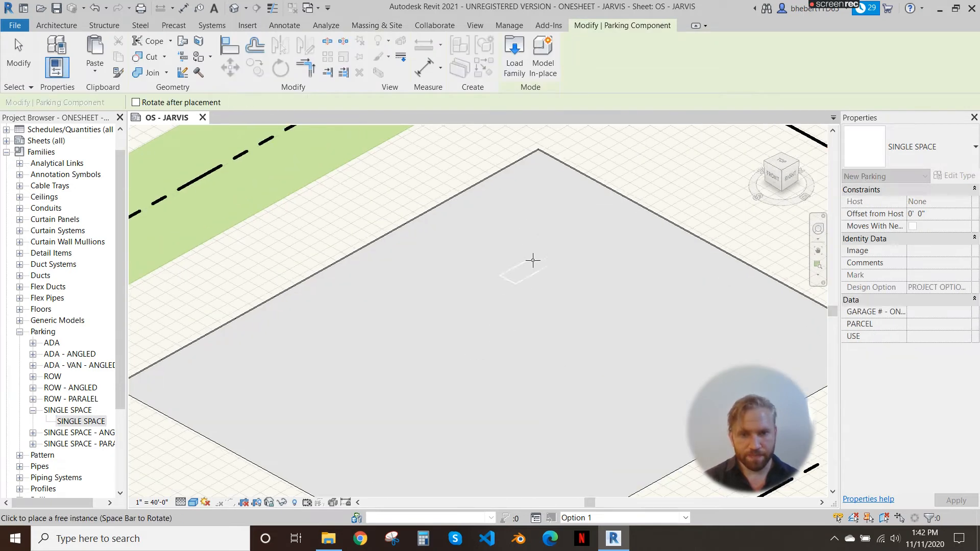
pyautogui.scroll(-5, 515, 232)
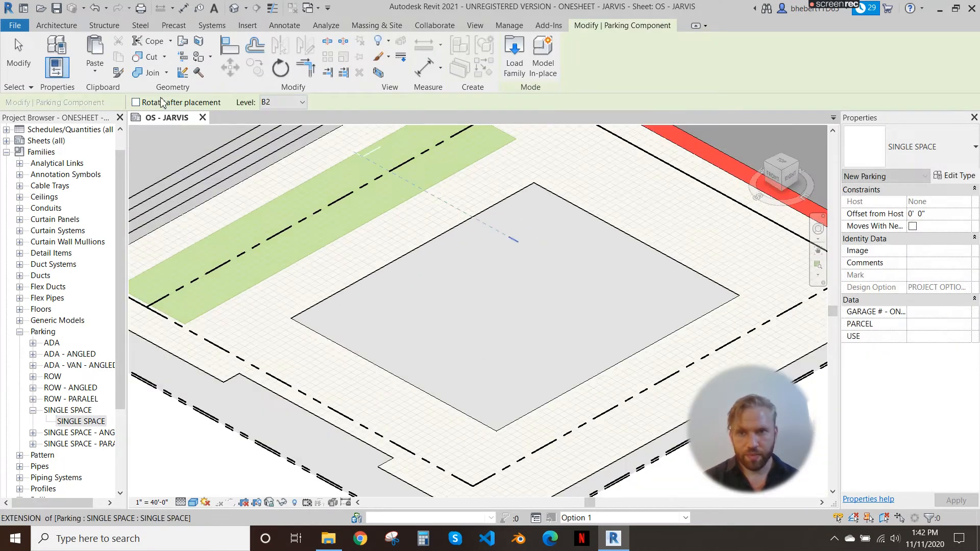
pyautogui.press('Escape')
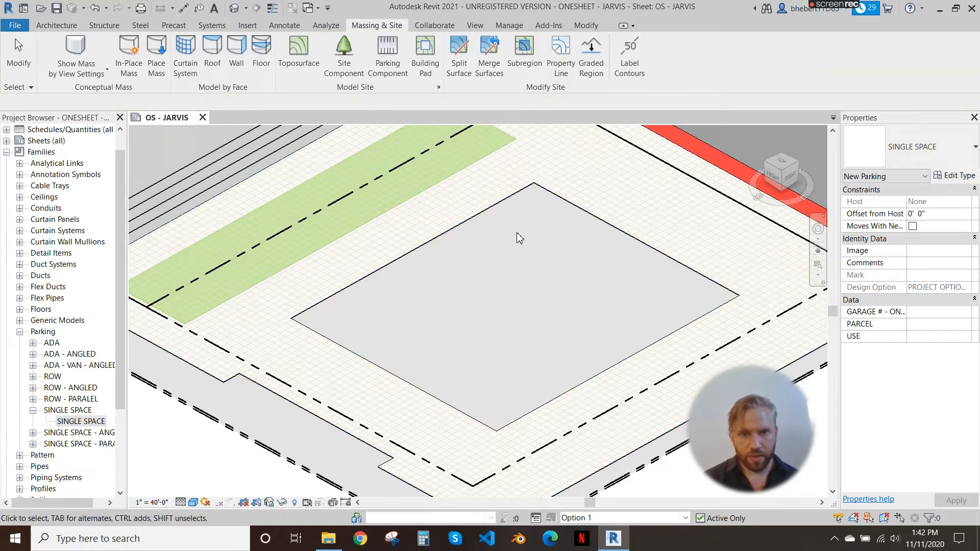
# Select the placed parking space and set its level to 1st.
pyautogui.scroll(-4, 530, 236)
pyautogui.scroll(-2, 453, 345)
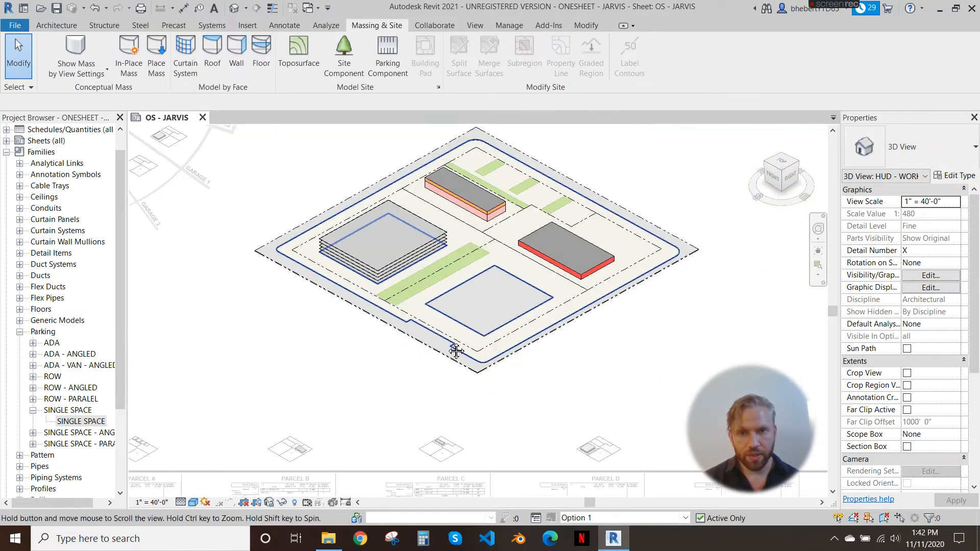
pyautogui.moveTo(331, 339); pyautogui.dragTo(563, 392)
pyautogui.moveTo(227, 286); pyautogui.dragTo(562, 384)
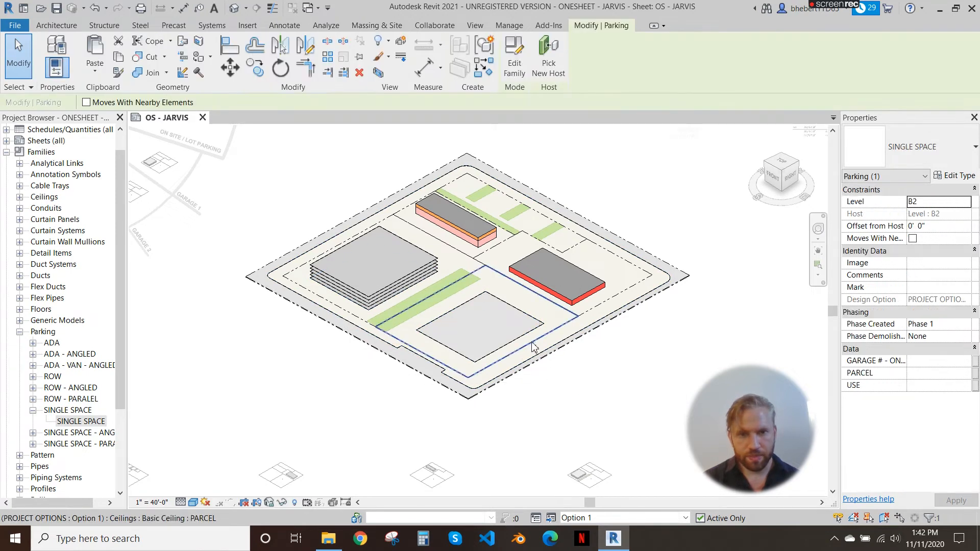
pyautogui.click(966, 203)
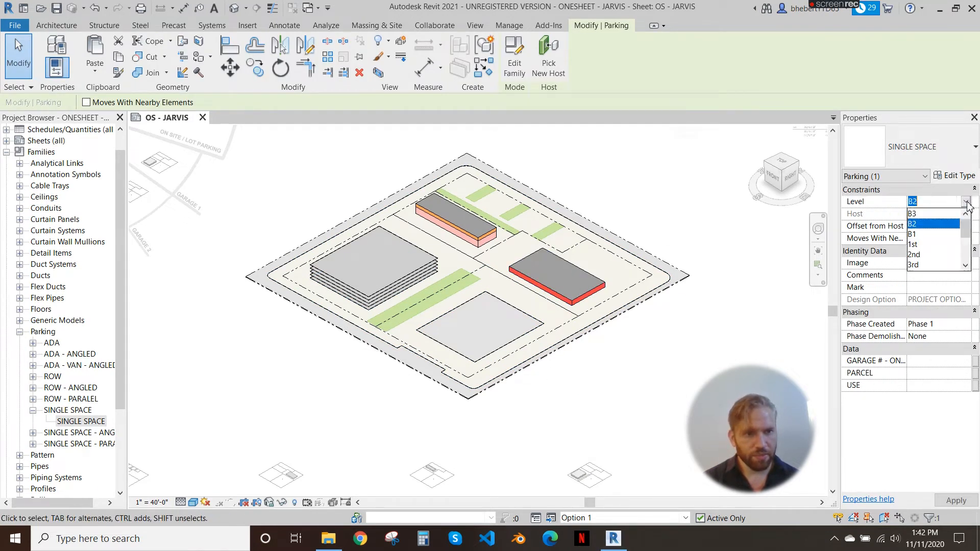
pyautogui.click(914, 245)
pyautogui.scroll(3, 531, 300)
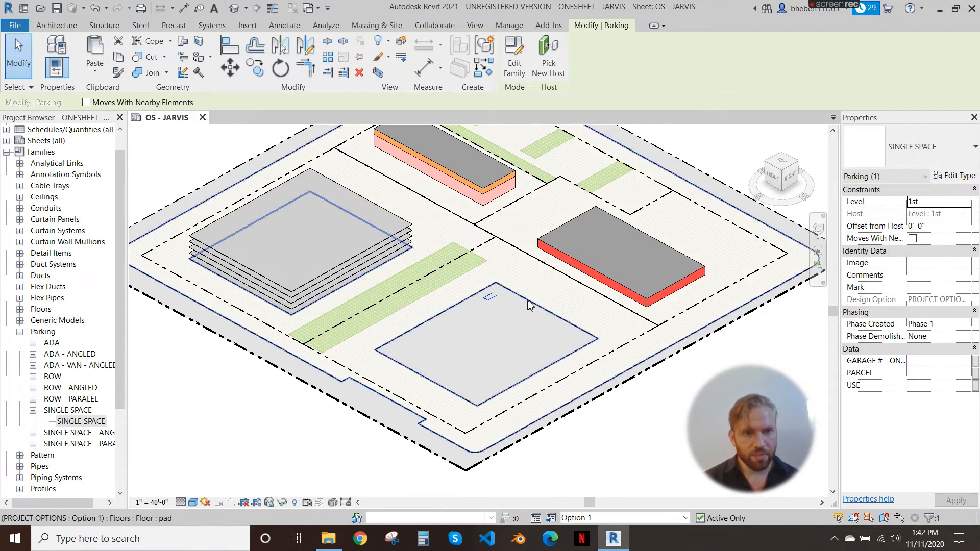
# Set the selected parking space's offset from host to -0' 6" and clear the selection.
pyautogui.scroll(5, 511, 299)
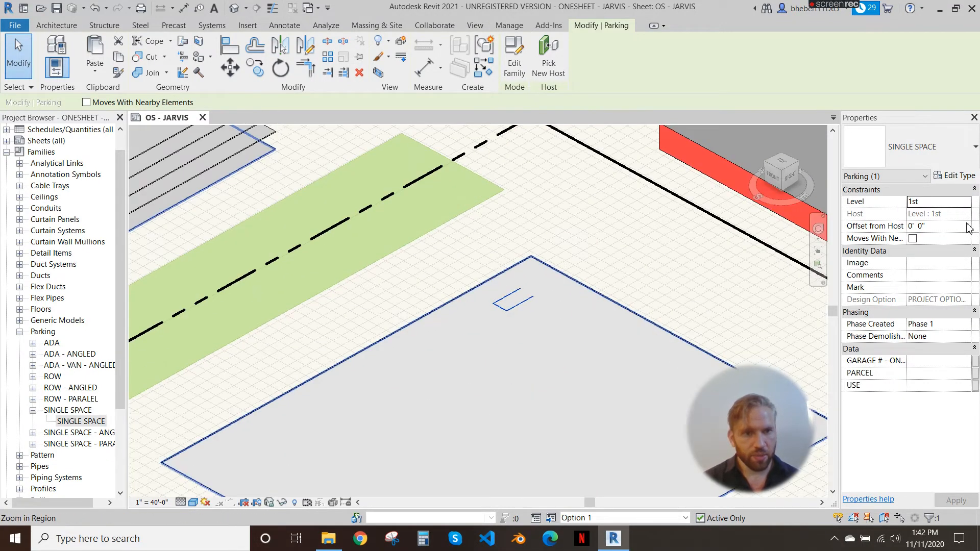
pyautogui.click(950, 225)
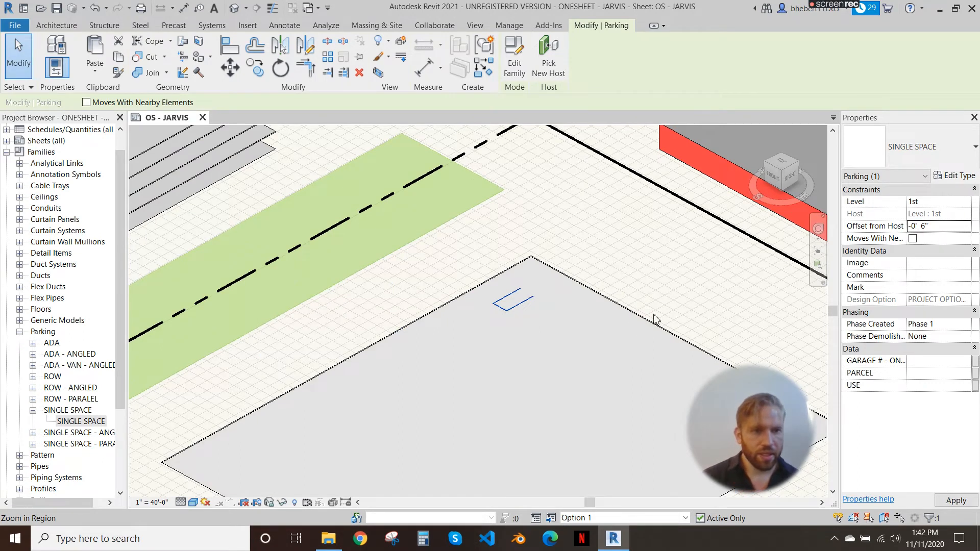
pyautogui.scroll(-4, 494, 253)
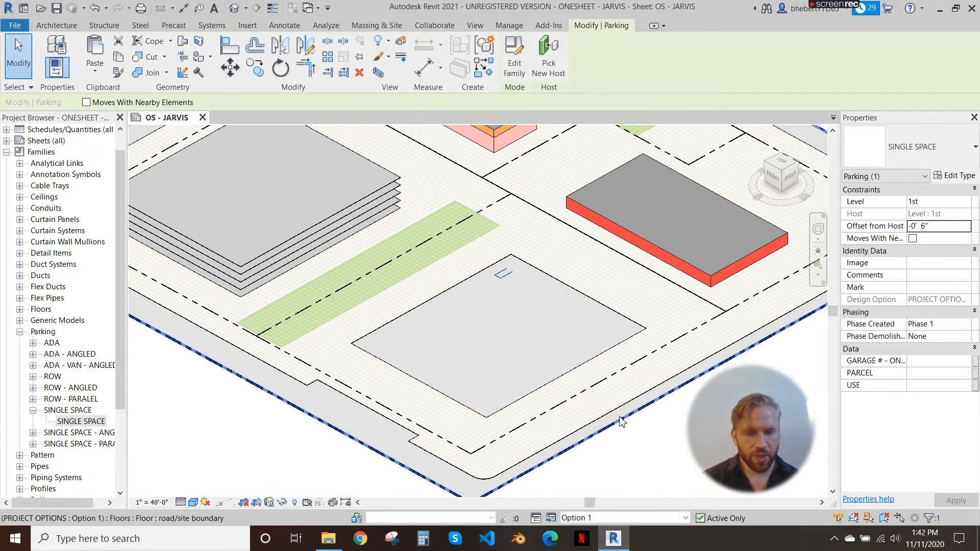
pyautogui.click(612, 412)
pyautogui.click(633, 441)
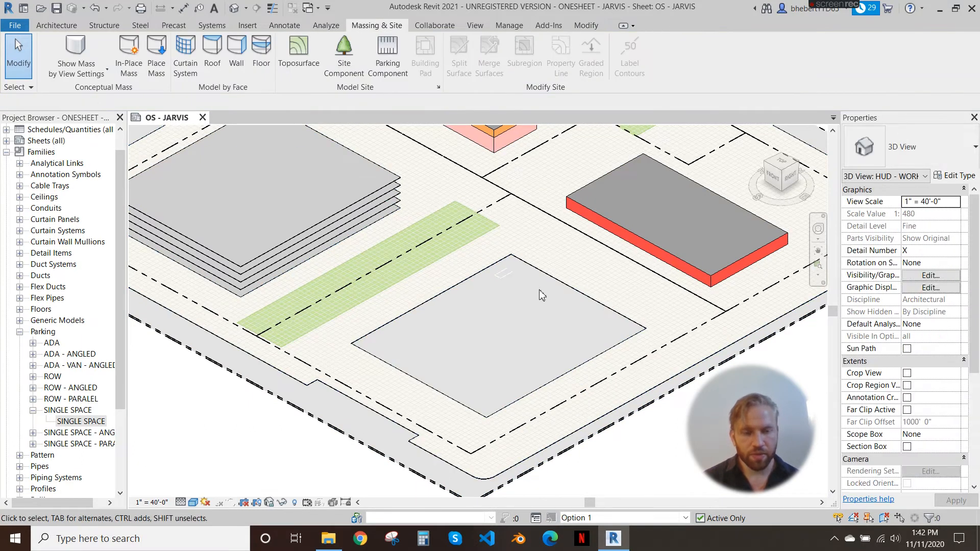
# Move the single parking space from the back corner to near the corner of the parking area beside the green strip's end.
pyautogui.scroll(5, 513, 288)
pyautogui.moveTo(532, 287); pyautogui.dragTo(595, 258)
pyautogui.scroll(3, 596, 259)
pyautogui.click(551, 265)
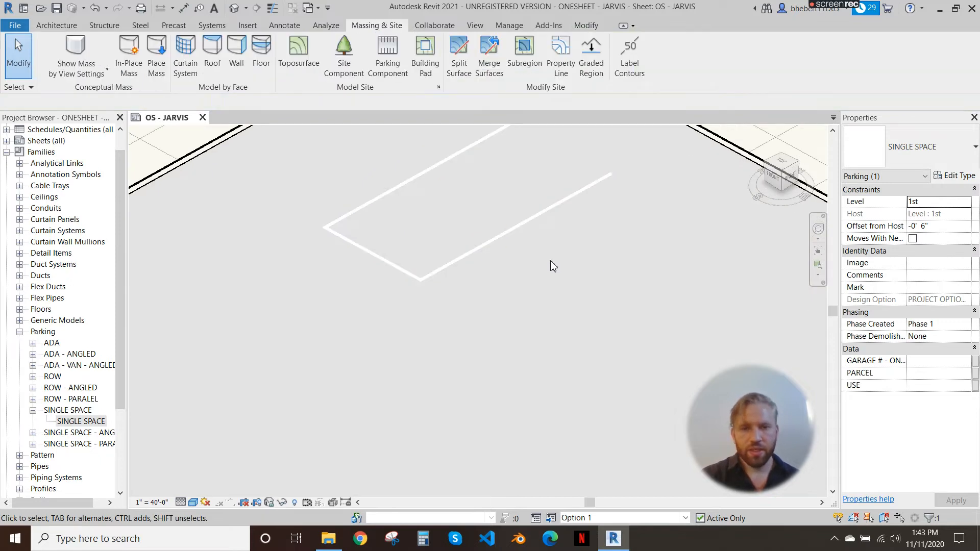
pyautogui.scroll(-5, 517, 232)
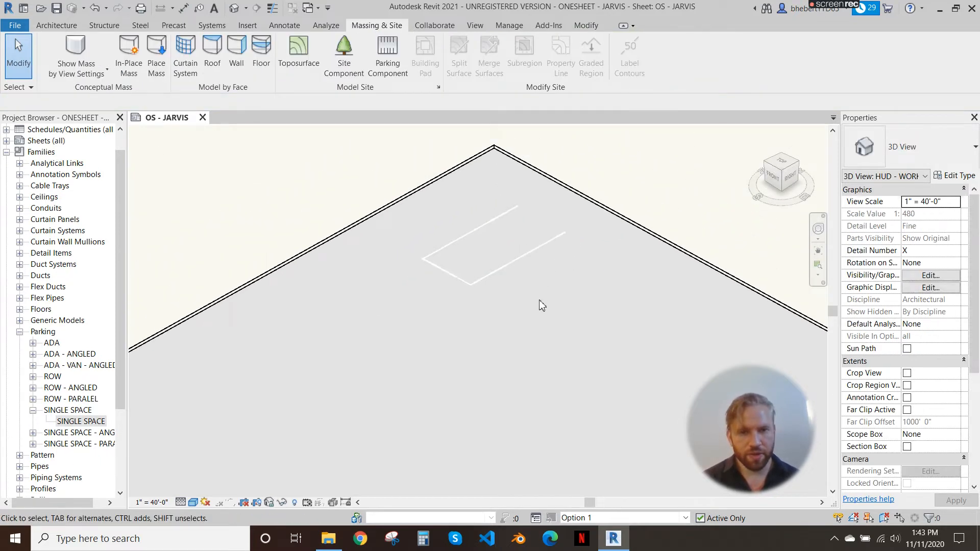
pyautogui.click(525, 279)
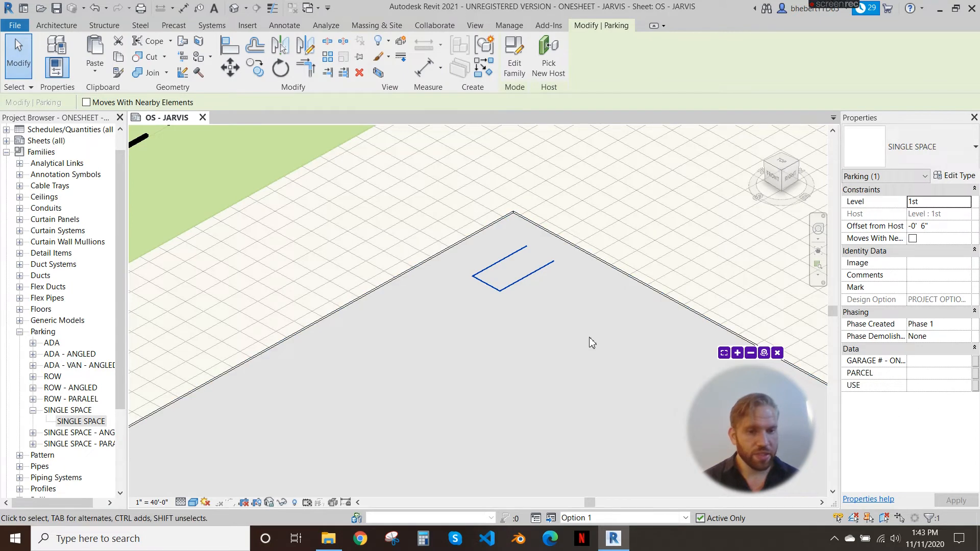
pyautogui.scroll(-4, 525, 344)
pyautogui.scroll(-3, 402, 271)
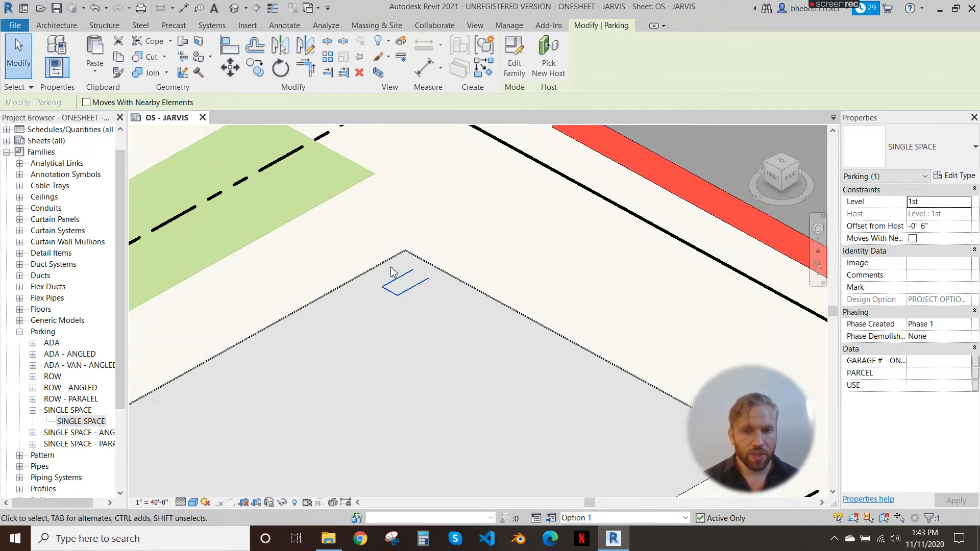
pyautogui.press('Escape')
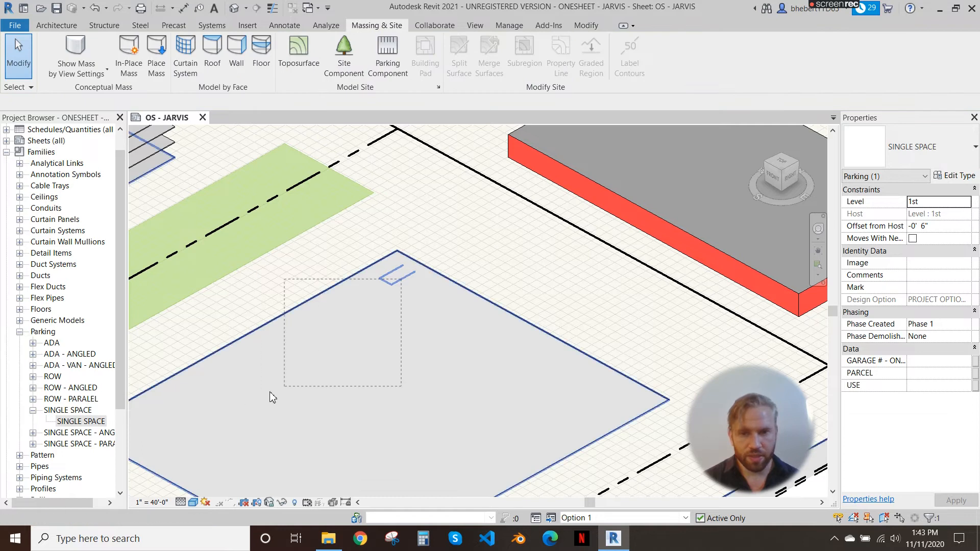
pyautogui.moveTo(372, 372); pyautogui.dragTo(518, 339, button='middle')
pyautogui.moveTo(531, 246); pyautogui.dragTo(335, 384)
pyautogui.moveTo(396, 373); pyautogui.dragTo(421, 350, button='middle')
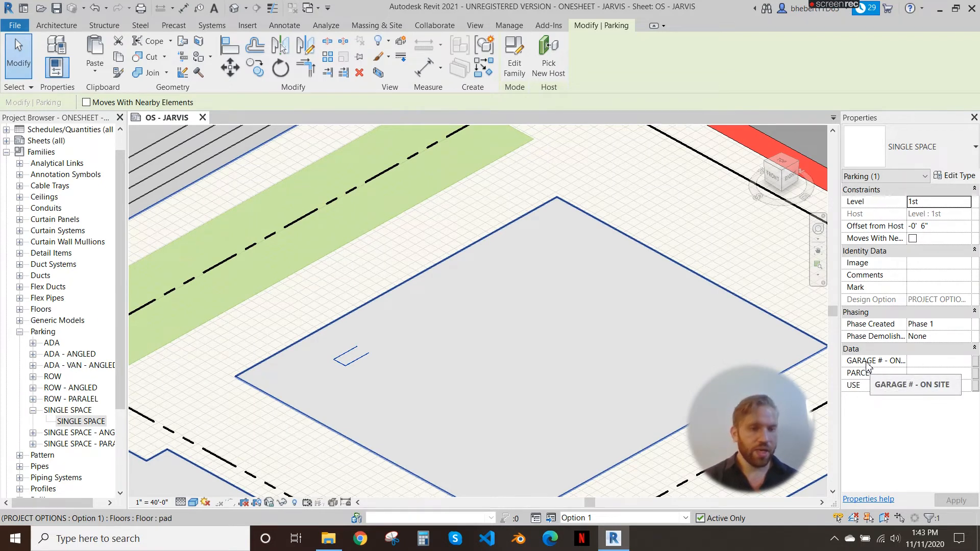
# Set the parking space's GARAGE # - ON SITE parameter to LOT 1.
pyautogui.click(935, 361)
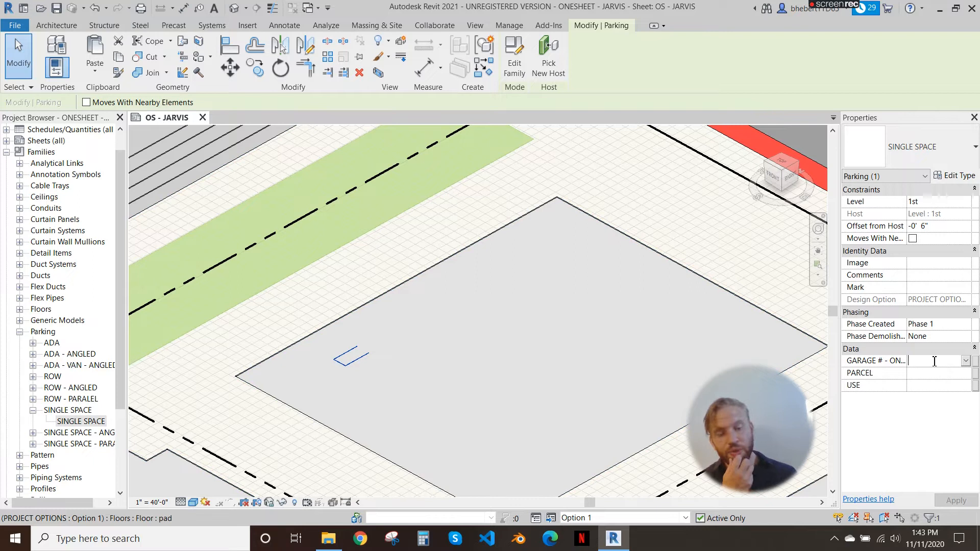
pyautogui.write('LO')
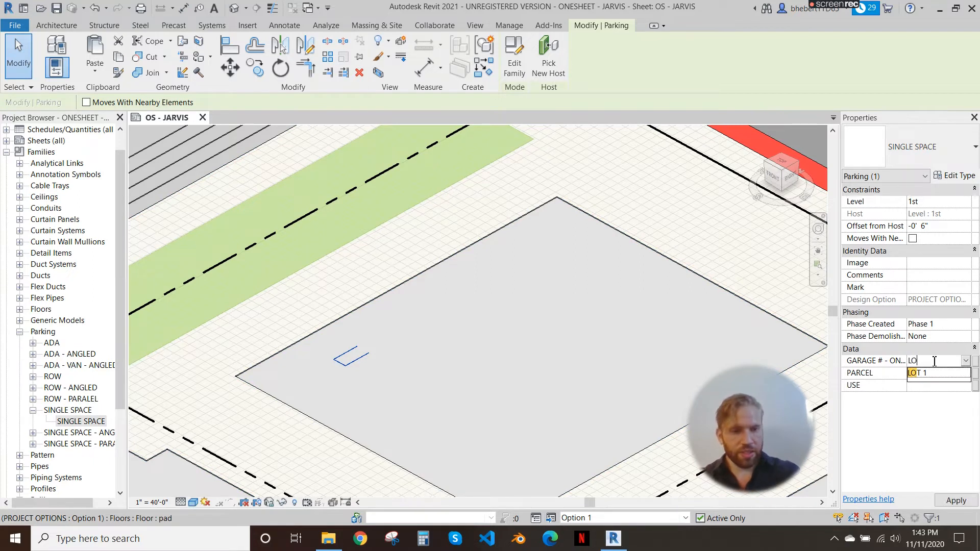
pyautogui.click(928, 421)
pyautogui.scroll(-1, 527, 329)
pyautogui.moveTo(524, 329); pyautogui.dragTo(506, 306, button='middle')
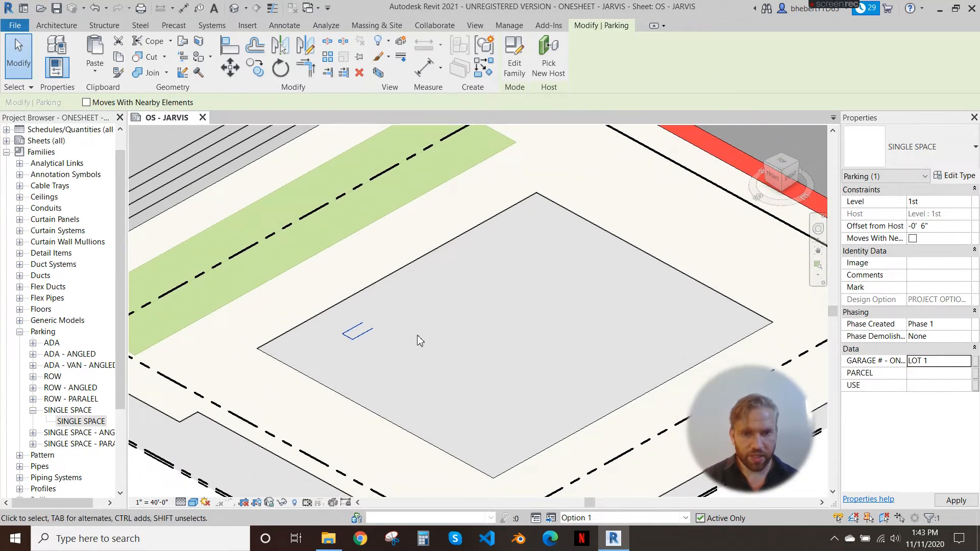
pyautogui.moveTo(412, 330); pyautogui.dragTo(416, 309, button='middle')
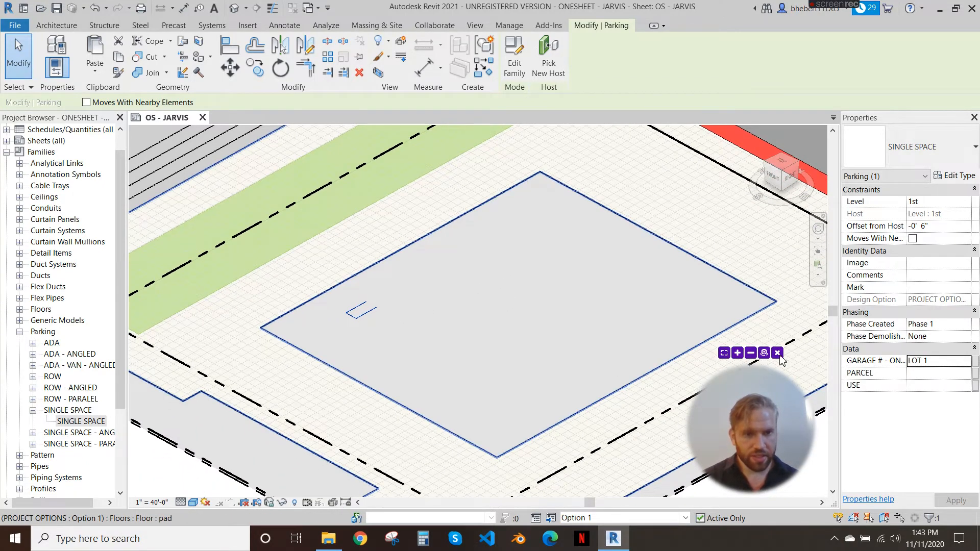
# Check the surrounding parcel's letter and set the parking space's PARCEL parameter to E.
pyautogui.click(671, 354)
pyautogui.moveTo(672, 354); pyautogui.dragTo(582, 344, button='middle')
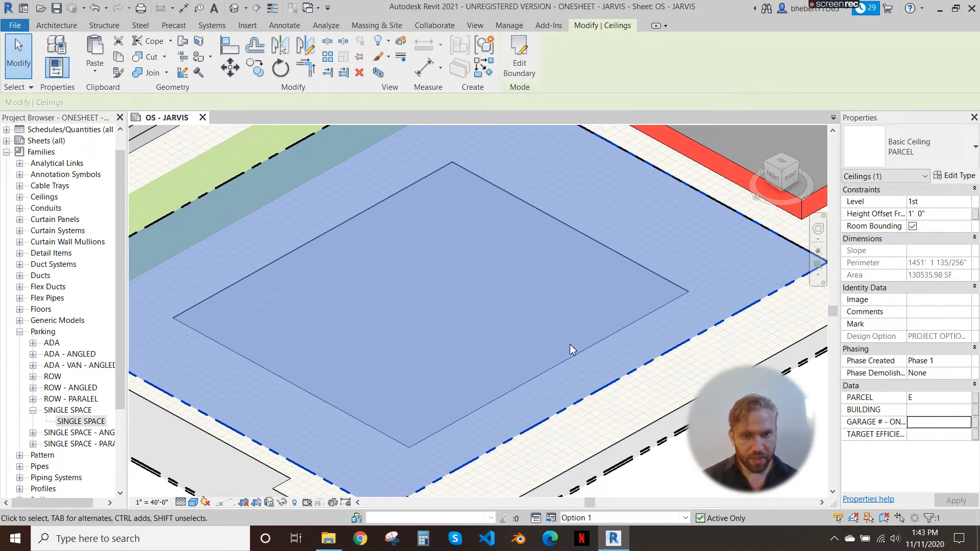
pyautogui.press('Escape')
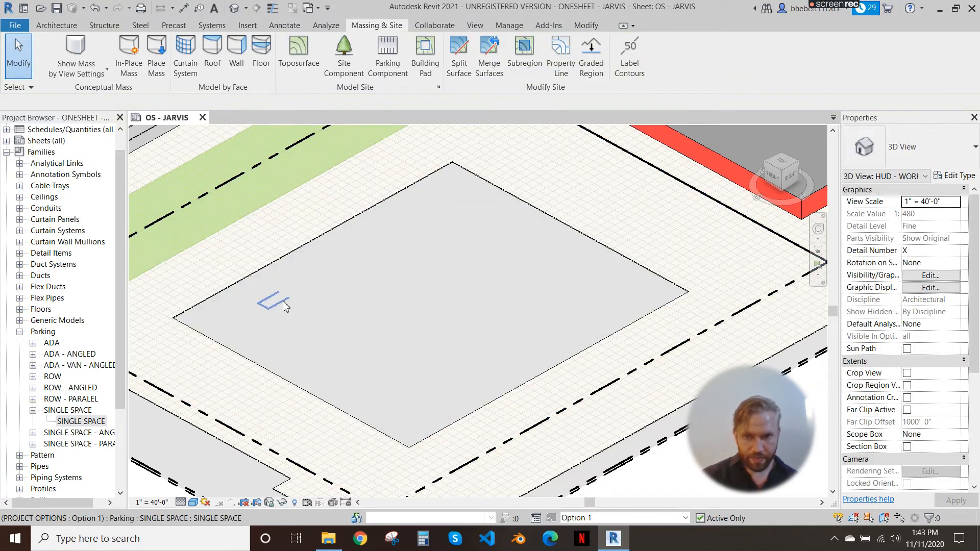
pyautogui.click(273, 300)
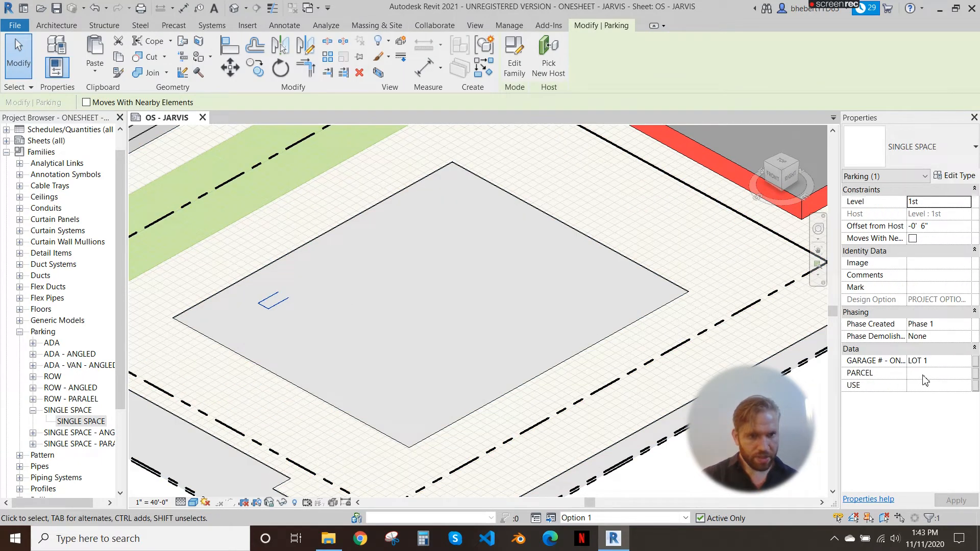
pyautogui.click(925, 376)
pyautogui.write('E')
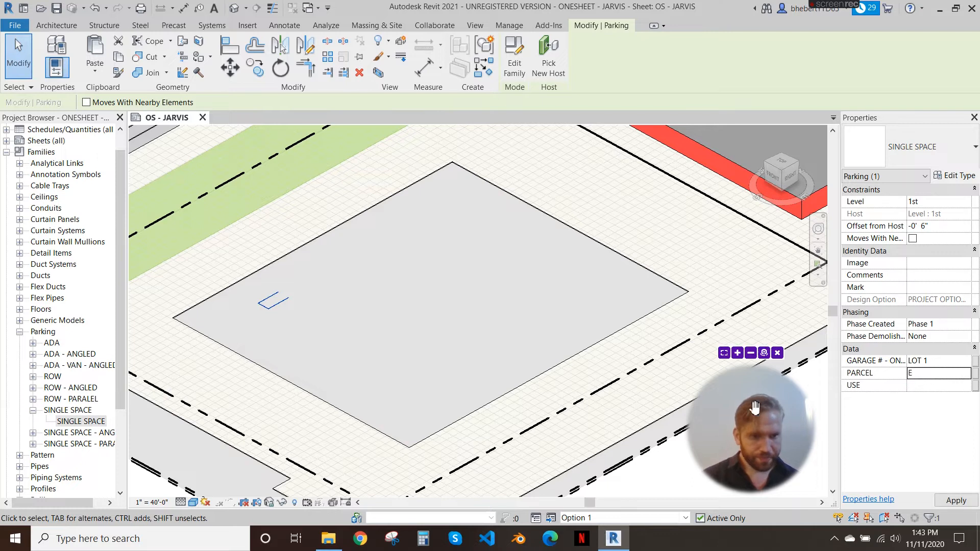
pyautogui.keyDown('shift'); pyautogui.hscroll(-3, 494, 368); pyautogui.keyUp('shift')
pyautogui.keyDown('shift'); pyautogui.hscroll(-5, 392, 342); pyautogui.keyUp('shift')
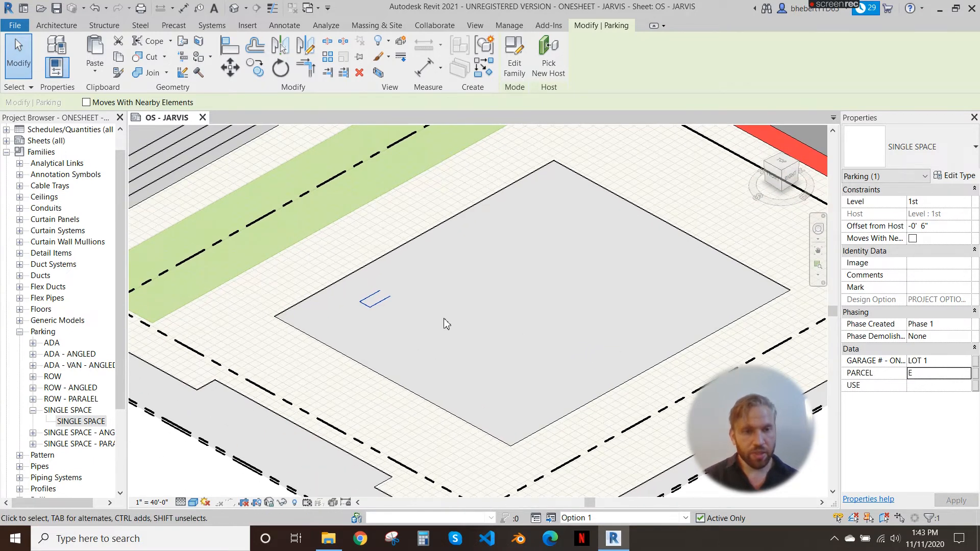
# Set the parking space's USE parameter to RETAIL and clear the selection.
pyautogui.scroll(-2, 571, 352)
pyautogui.moveTo(479, 333); pyautogui.dragTo(449, 372, button='middle')
pyautogui.click(675, 248)
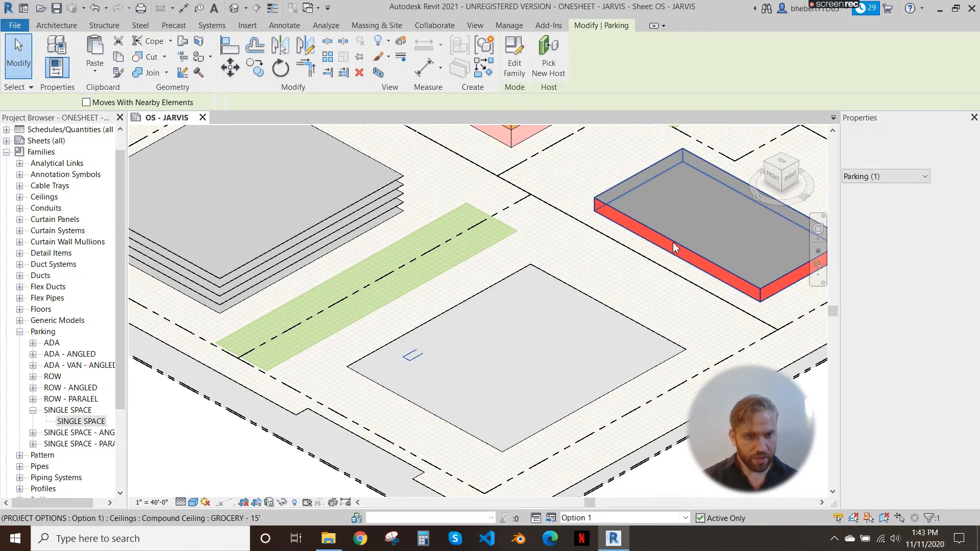
pyautogui.click(414, 356)
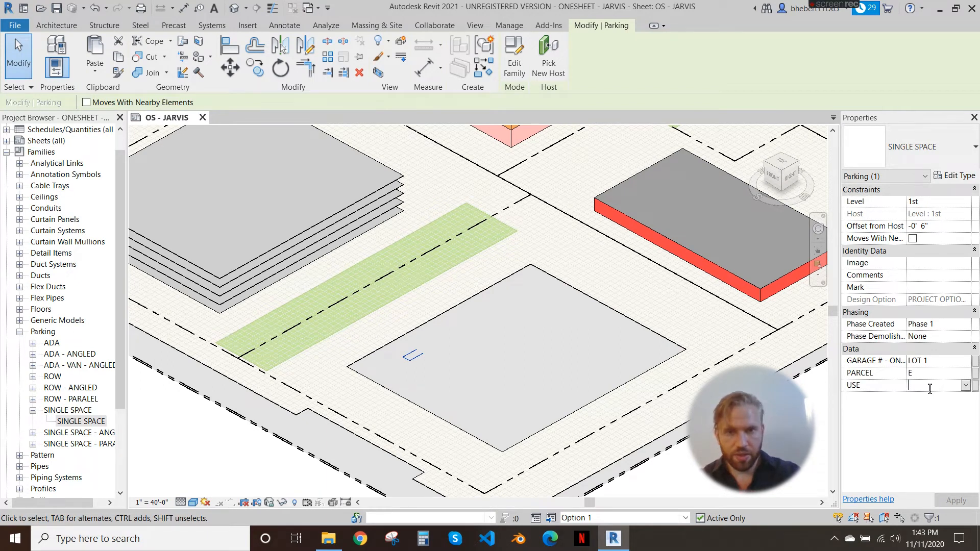
pyautogui.write('RETAIL')
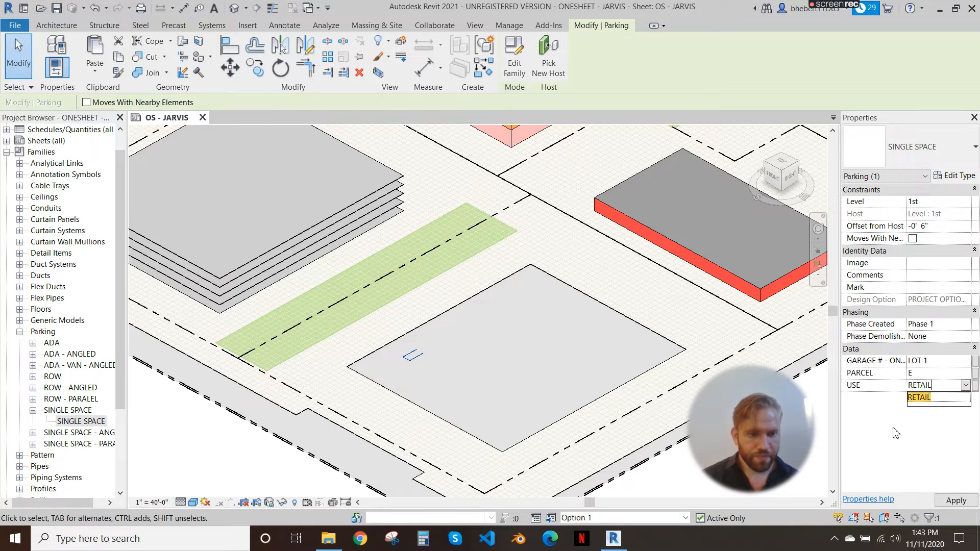
pyautogui.moveTo(592, 376); pyautogui.dragTo(616, 367, button='middle')
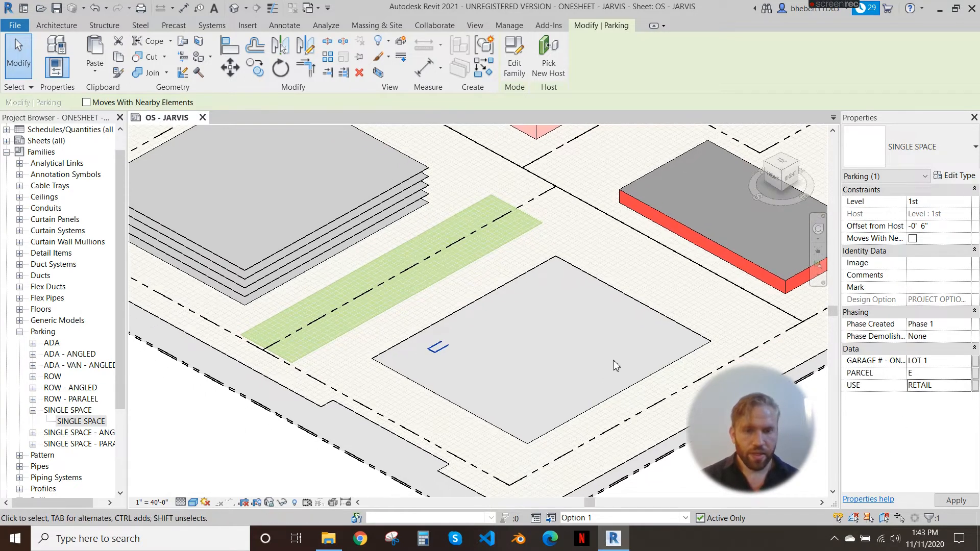
pyautogui.click(584, 367)
# Examine the parking space's color coding and data properties up close.
pyautogui.scroll(4, 442, 352)
pyautogui.scroll(7, 420, 383)
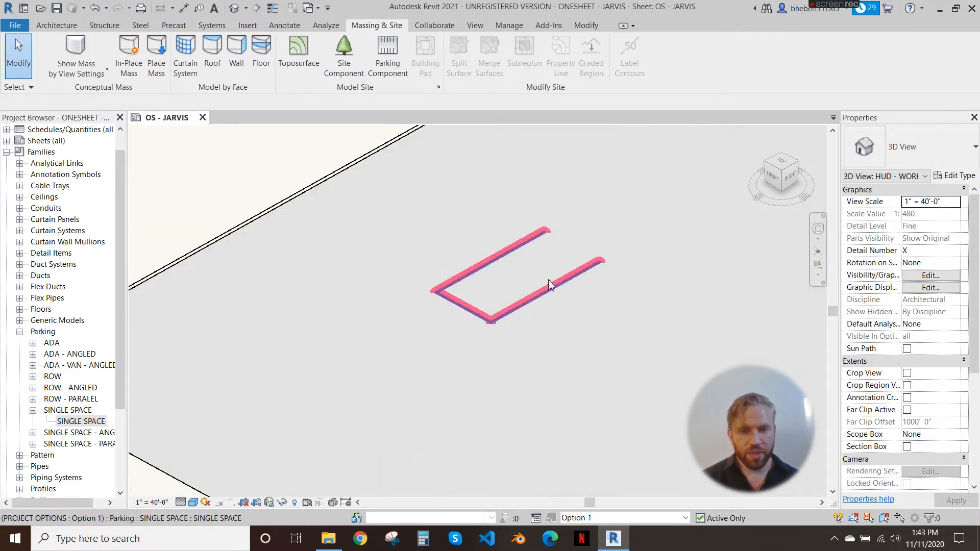
pyautogui.click(466, 311)
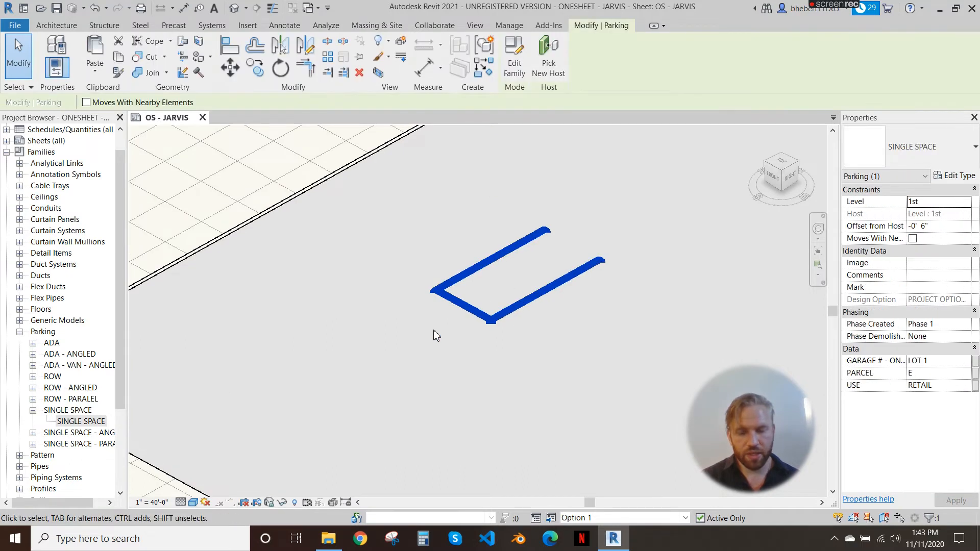
pyautogui.scroll(-2, 442, 336)
pyautogui.click(443, 337)
pyautogui.scroll(-2, 445, 347)
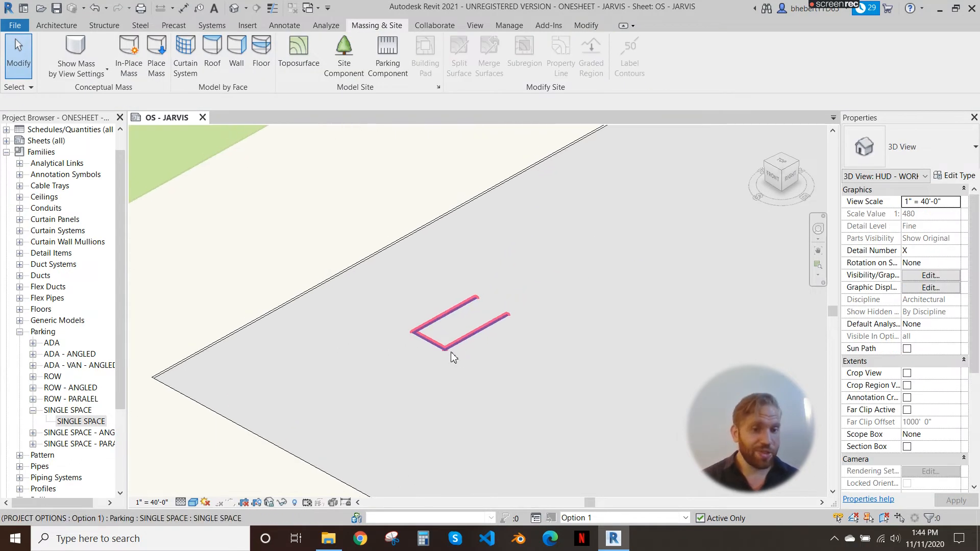
pyautogui.scroll(-2, 421, 352)
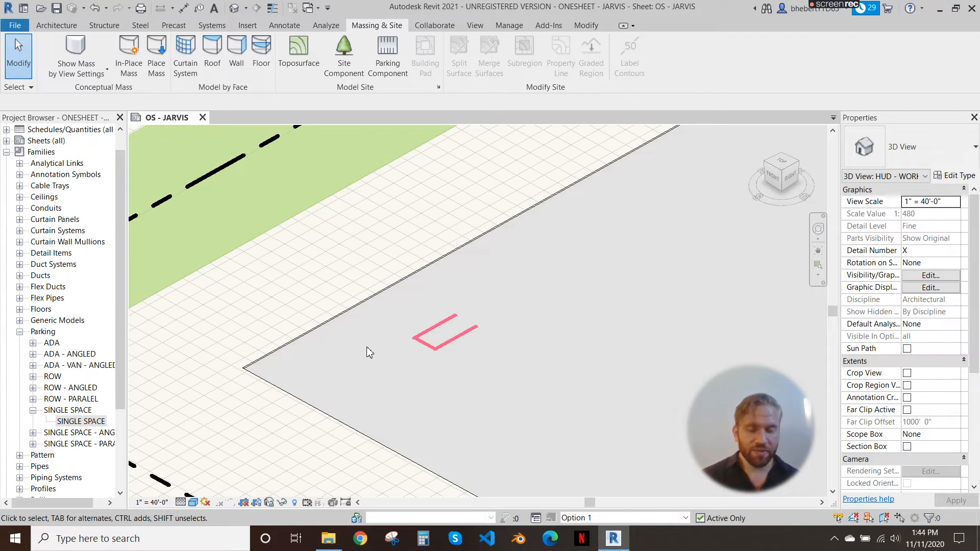
pyautogui.scroll(-1, 369, 353)
pyautogui.scroll(-2, 345, 355)
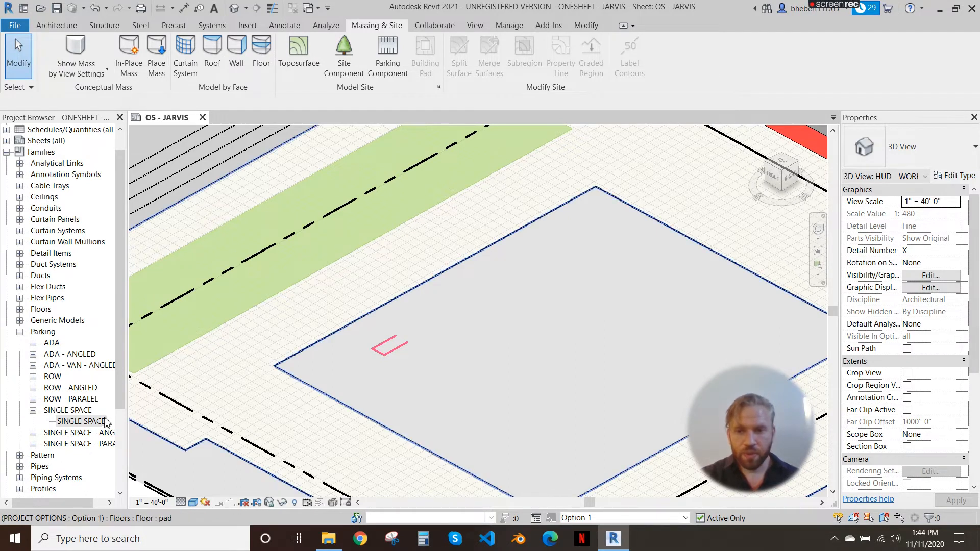
# Place one SINGLE SPACE - ANGLED parking component at the parcel and end the placement command.
pyautogui.click(32, 433)
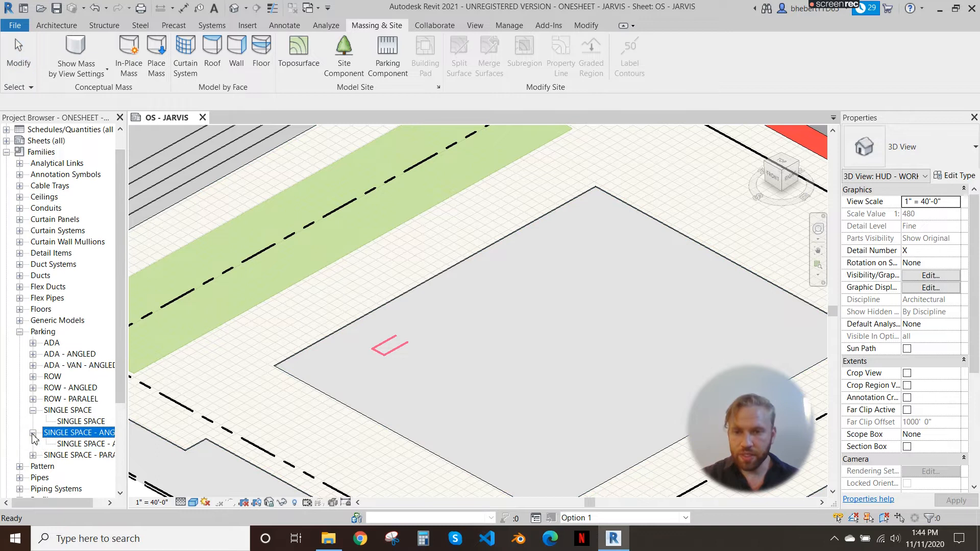
pyautogui.click(97, 444)
pyautogui.moveTo(102, 452); pyautogui.dragTo(424, 345)
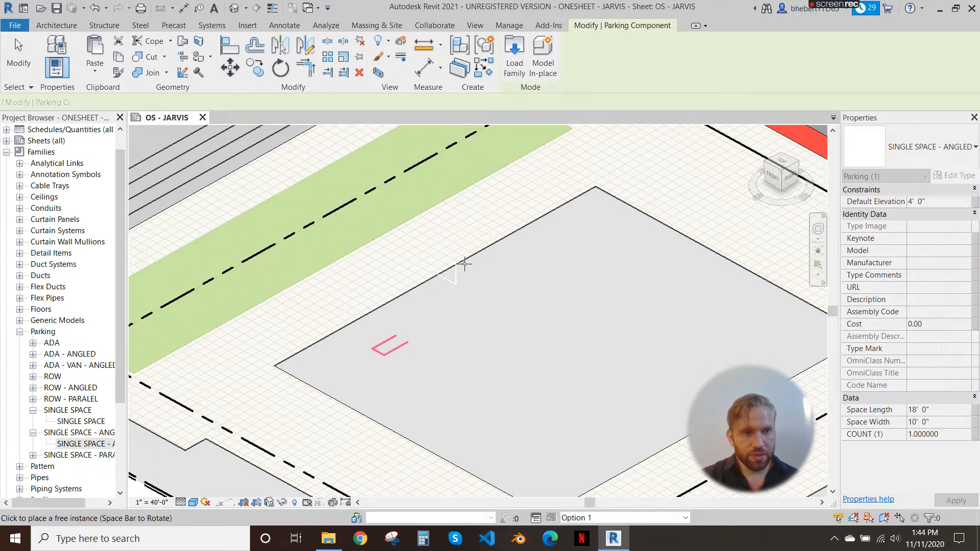
pyautogui.scroll(-5, 499, 335)
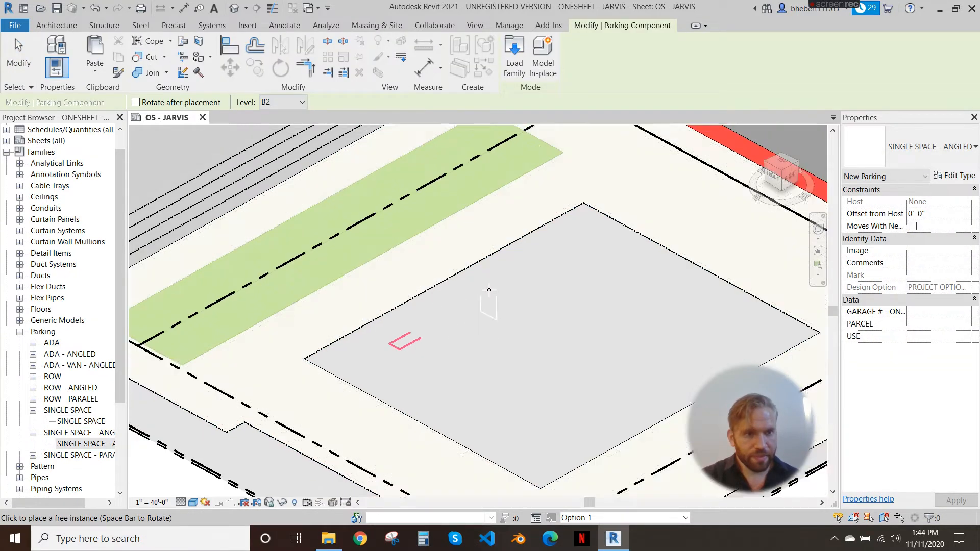
pyautogui.scroll(4, 537, 357)
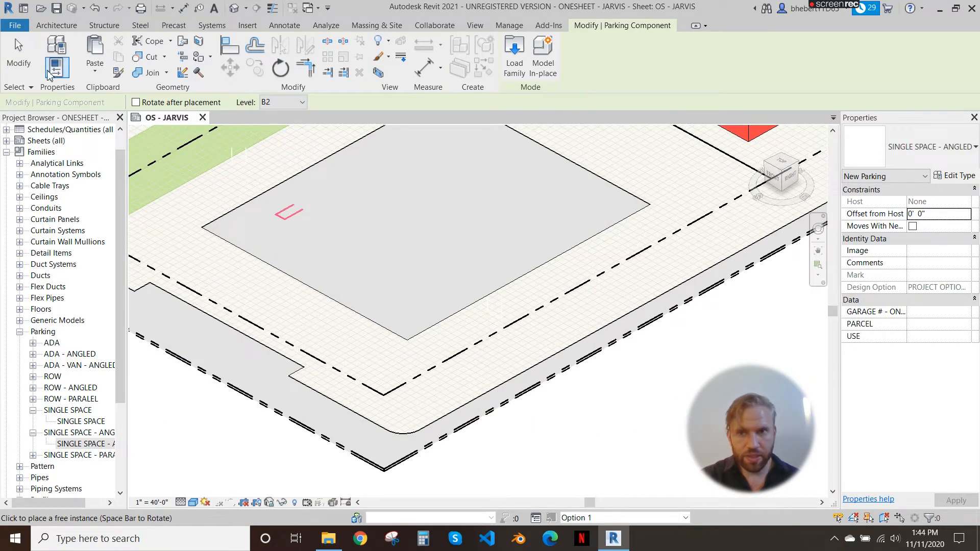
pyautogui.click(24, 63)
# Set the angled parking space's level to 1st and move it into the parking area near the first space.
pyautogui.scroll(-2, 555, 309)
pyautogui.moveTo(217, 327); pyautogui.dragTo(671, 444)
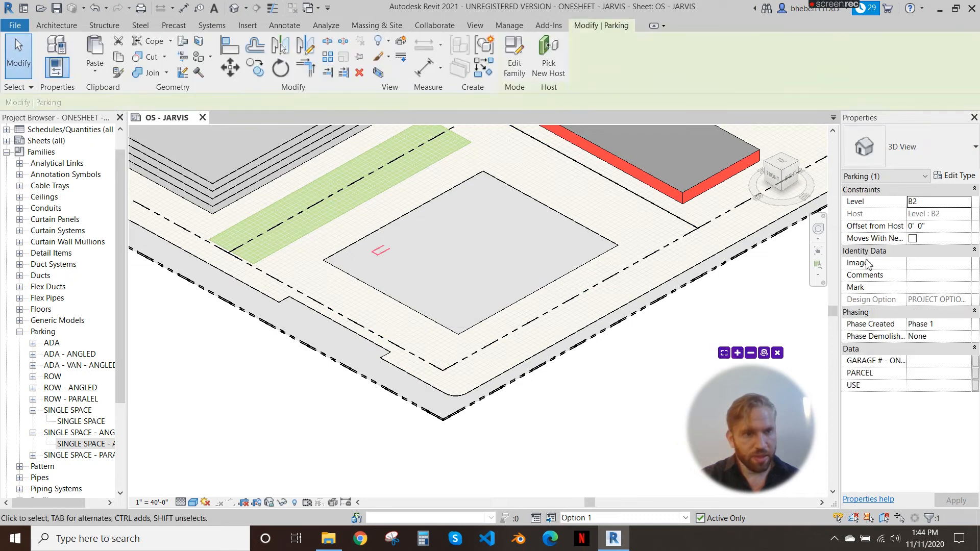
pyautogui.click(965, 202)
pyautogui.click(929, 244)
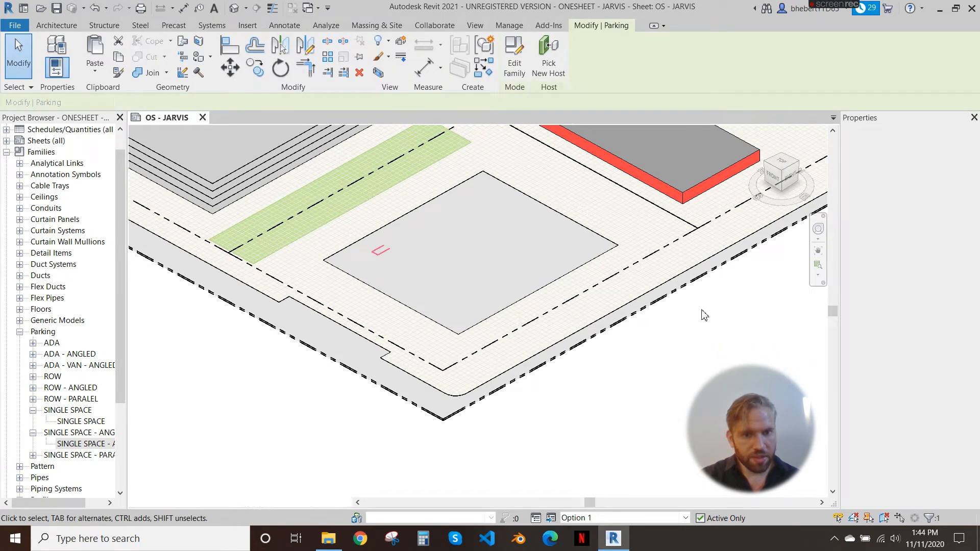
pyautogui.moveTo(536, 341); pyautogui.dragTo(439, 275)
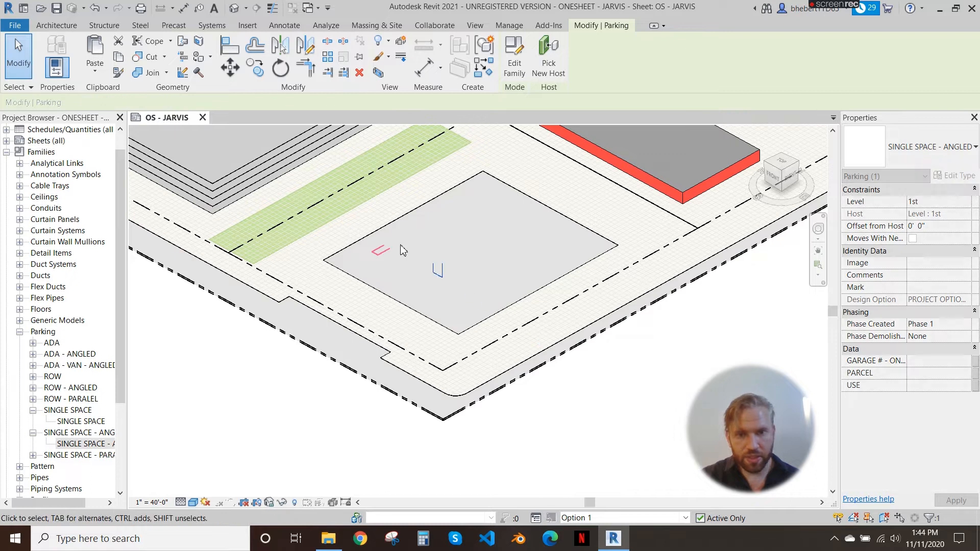
# Delete the angled single parking space from the parcel, leaving the first parking space.
pyautogui.scroll(1, 397, 246)
pyautogui.click(18, 57)
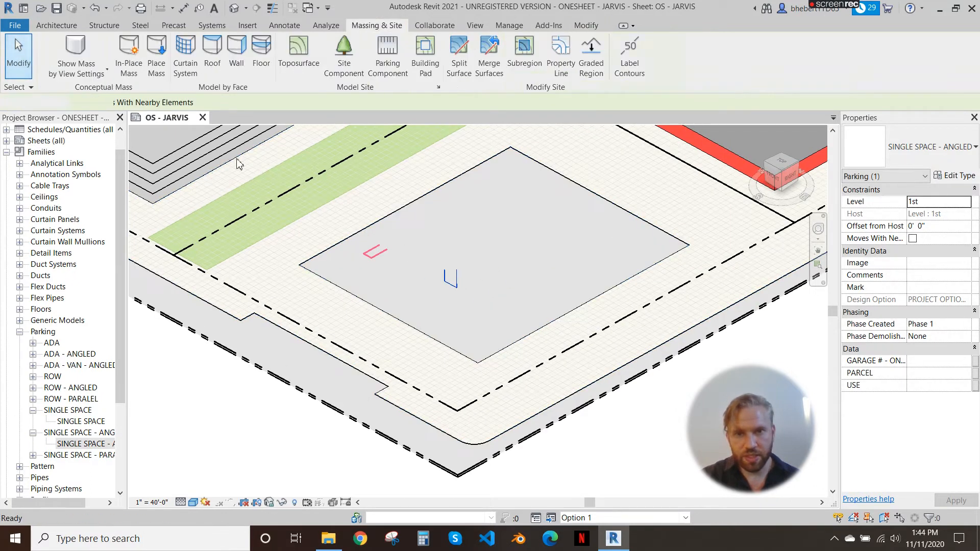
pyautogui.scroll(2, 405, 256)
pyautogui.click(493, 310)
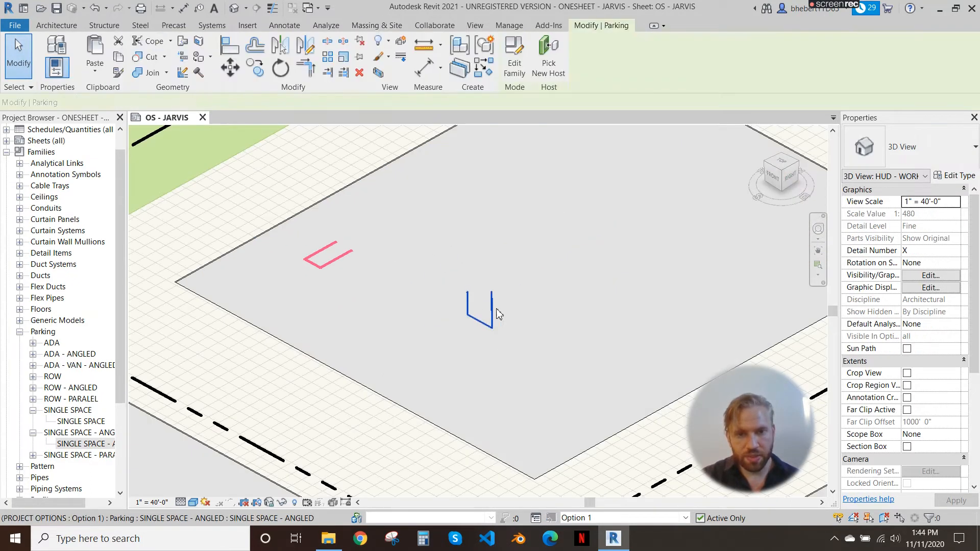
pyautogui.press('Delete')
pyautogui.moveTo(291, 300); pyautogui.dragTo(385, 315, button='middle')
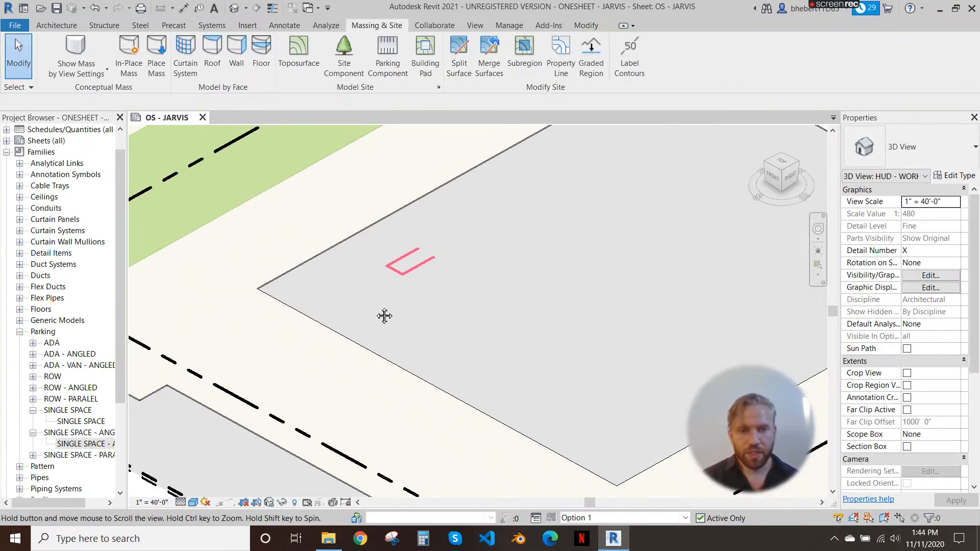
pyautogui.scroll(-2, 372, 262)
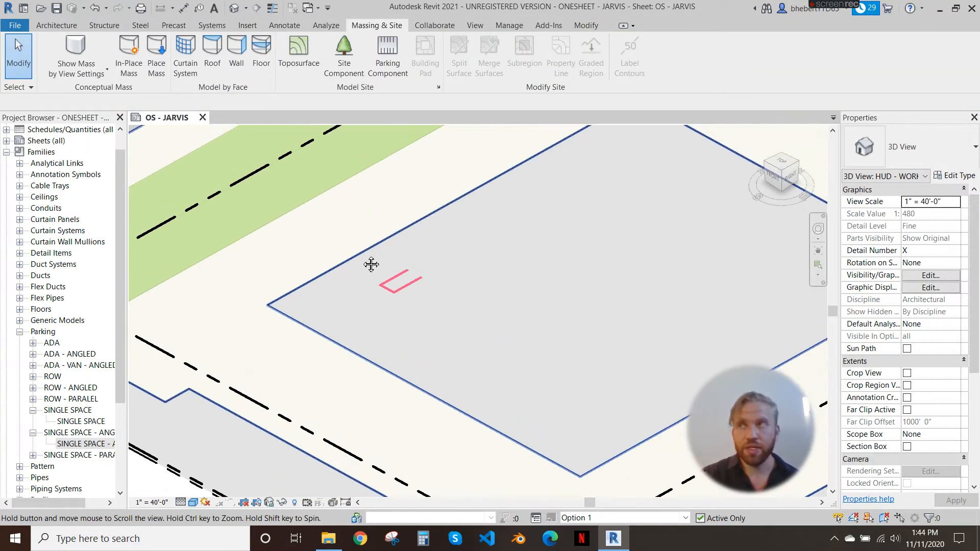
# Copy the remaining single parking space about 36' farther into the parcel.
pyautogui.click(396, 280)
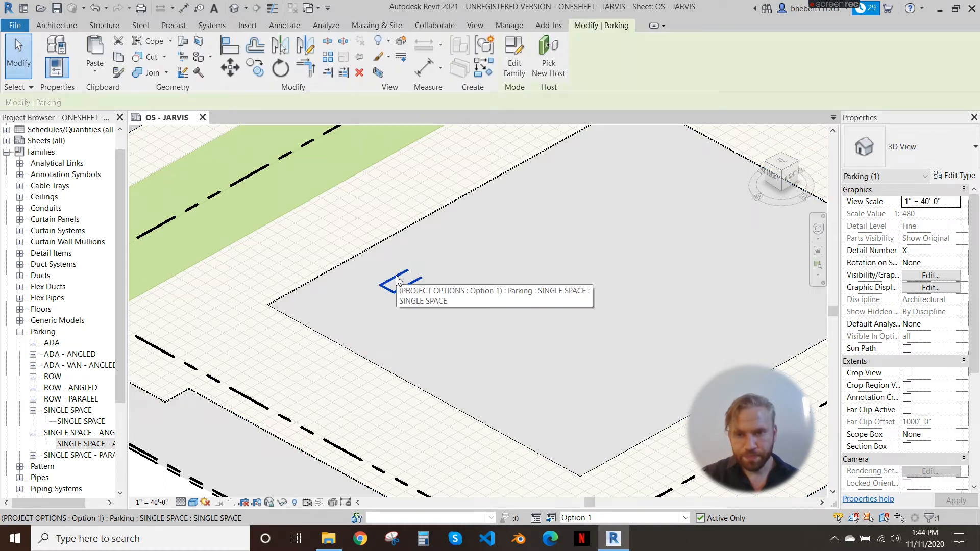
pyautogui.click(253, 69)
pyautogui.click(429, 305)
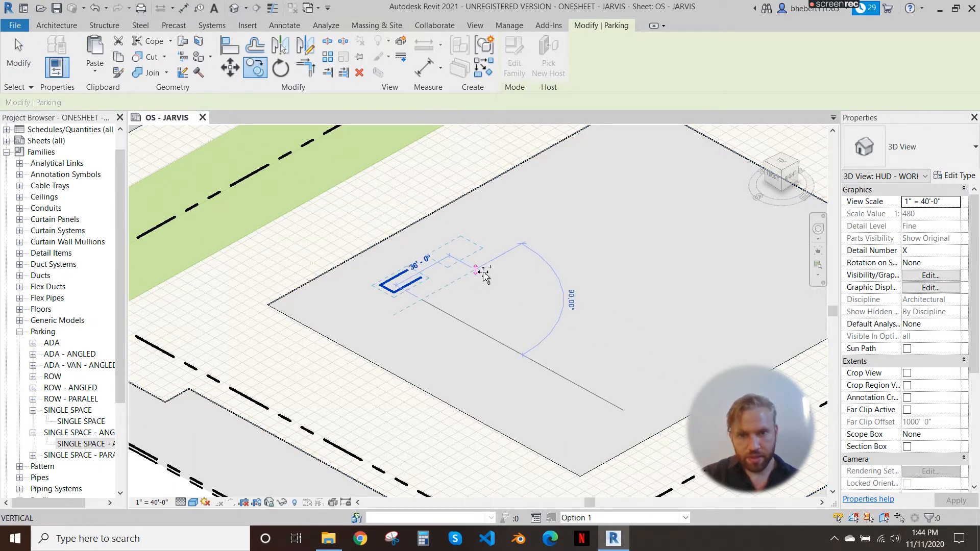
pyautogui.click(481, 271)
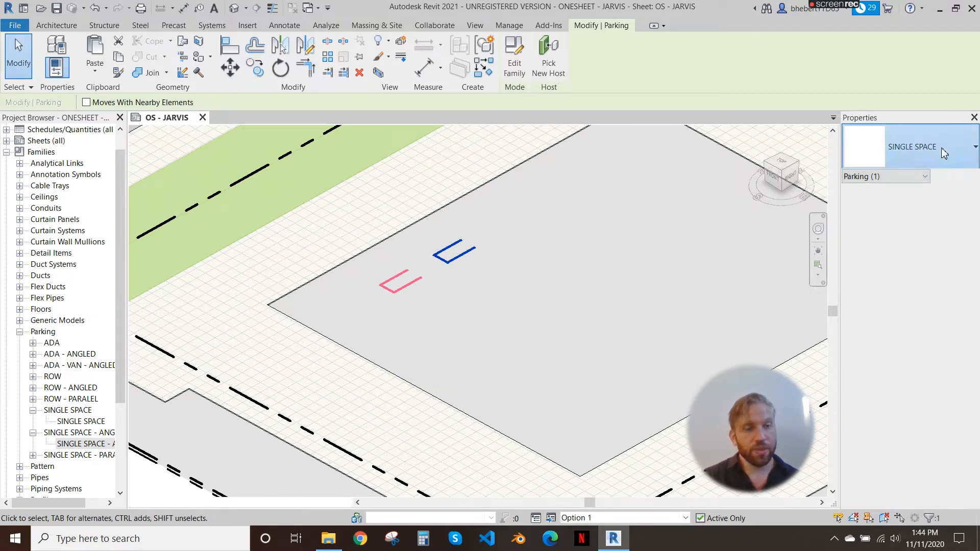
# Change the copied parking space's type to ROW.
pyautogui.click(942, 148)
pyautogui.scroll(1, 908, 260)
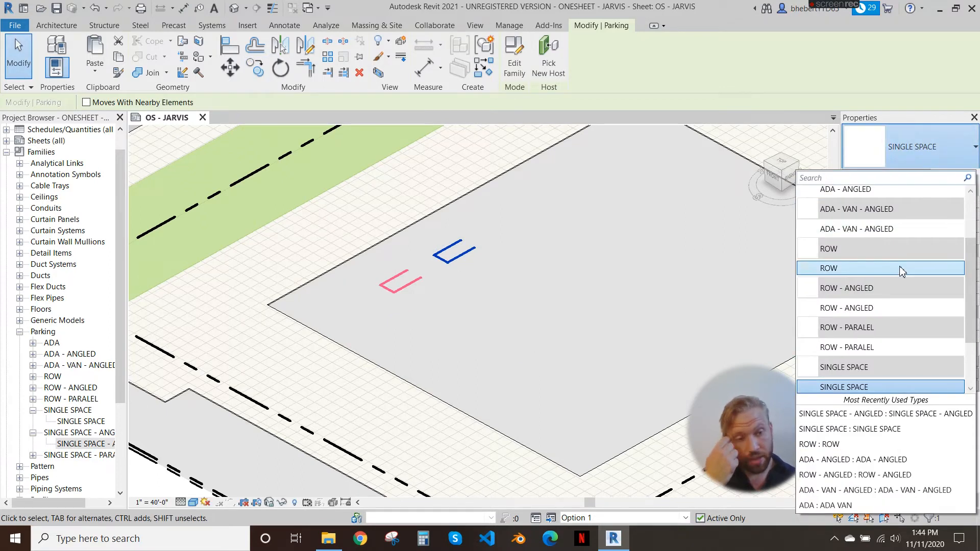
pyautogui.scroll(-1, 901, 275)
pyautogui.scroll(1, 873, 252)
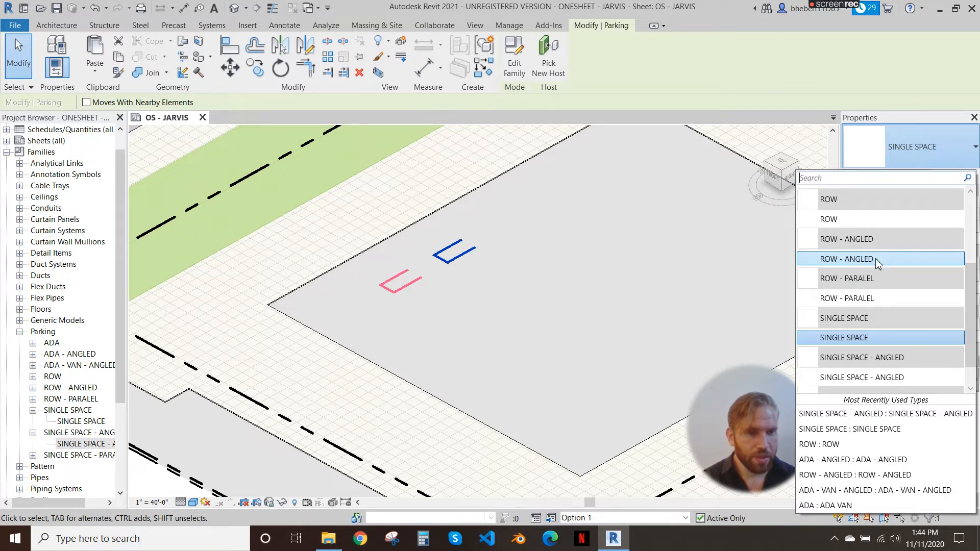
pyautogui.click(871, 219)
pyautogui.scroll(3, 426, 317)
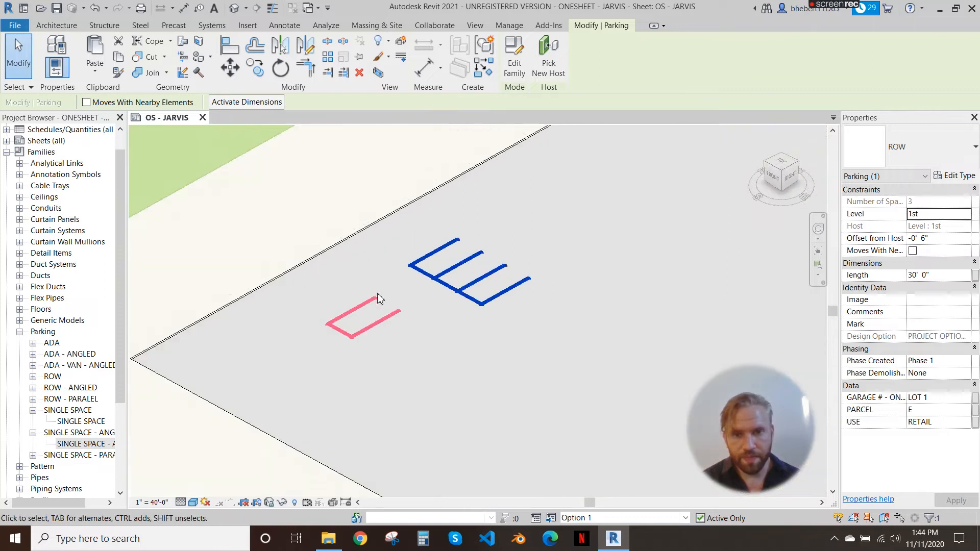
pyautogui.scroll(-2, 426, 322)
pyautogui.scroll(-5, 443, 286)
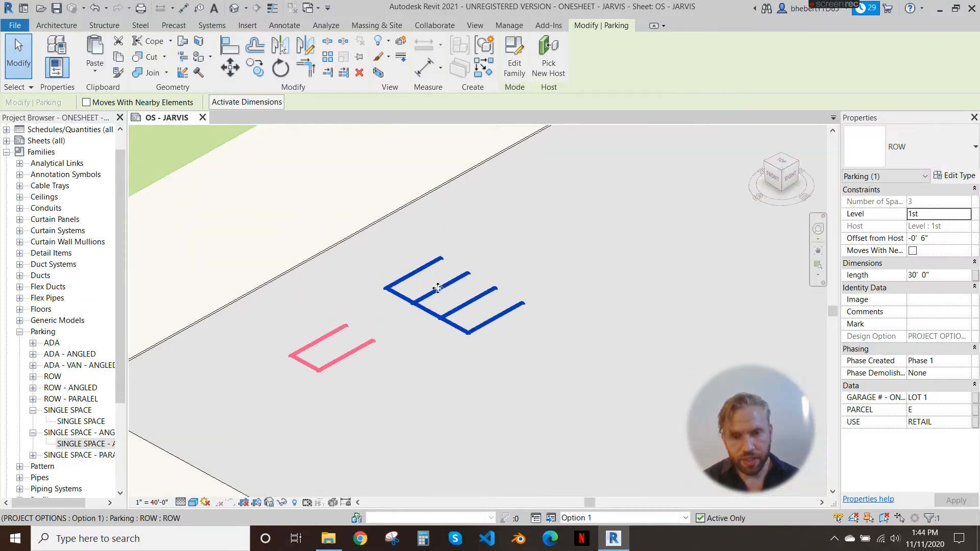
# Activate the plan view and stretch the parking row across the parcel to about 154' 7" long.
pyautogui.scroll(-4, 541, 299)
pyautogui.moveTo(536, 315); pyautogui.dragTo(594, 360, button='middle')
pyautogui.doubleClick(423, 378)
pyautogui.scroll(3, 291, 214)
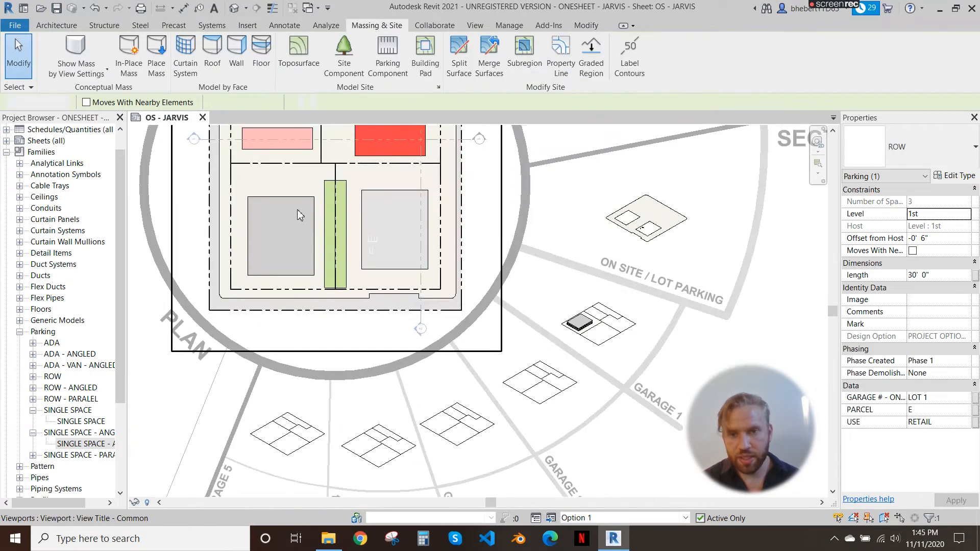
pyautogui.doubleClick(297, 209)
pyautogui.scroll(5, 418, 256)
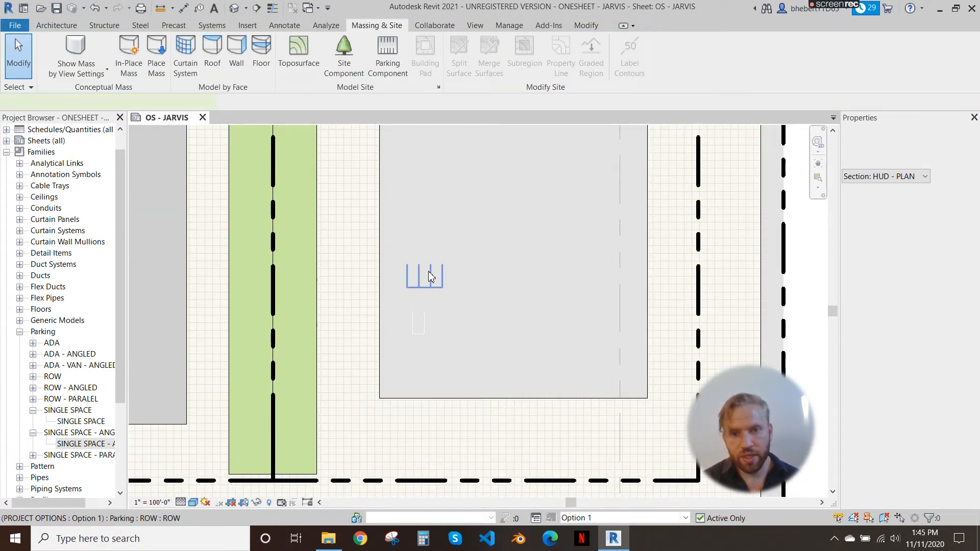
pyautogui.click(443, 276)
pyautogui.scroll(2, 476, 280)
pyautogui.moveTo(464, 286); pyautogui.dragTo(377, 292, button='middle')
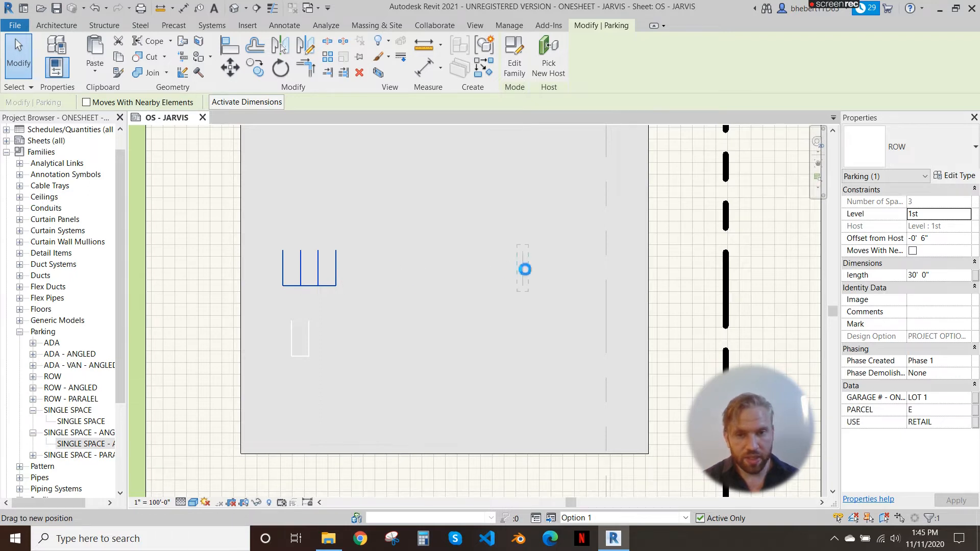
pyautogui.moveTo(525, 269); pyautogui.dragTo(525, 269)
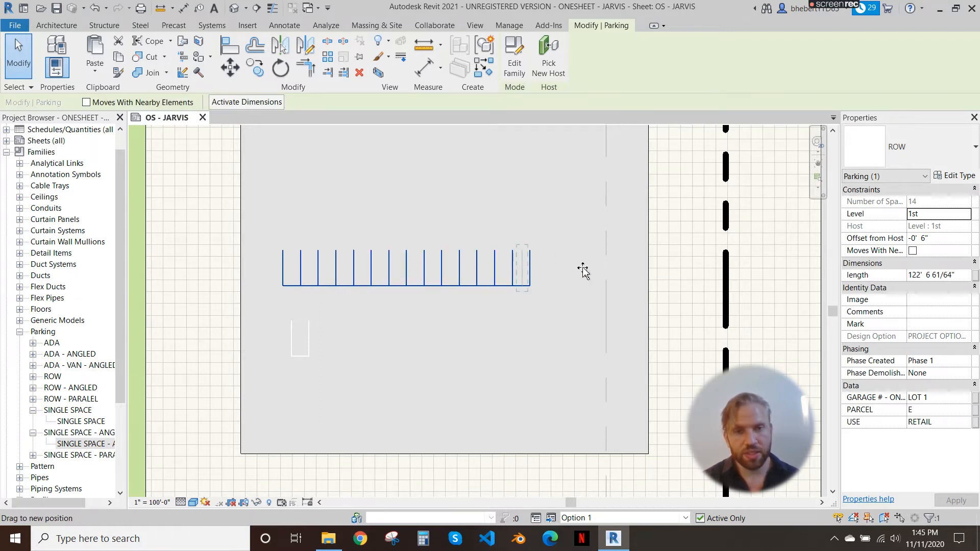
pyautogui.moveTo(576, 263); pyautogui.dragTo(576, 264)
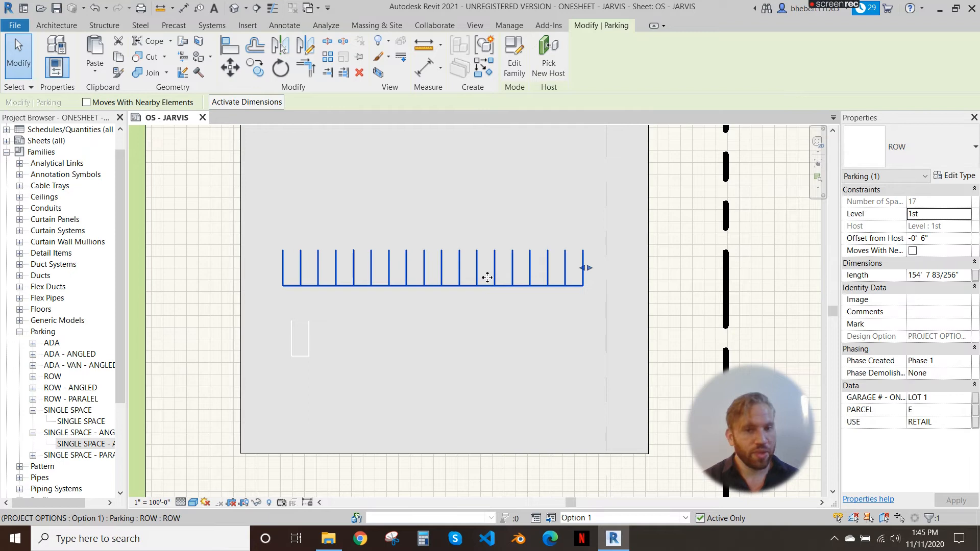
# Set the parking row's USE parameter to HOTEL and clear the selection.
pyautogui.click(505, 309)
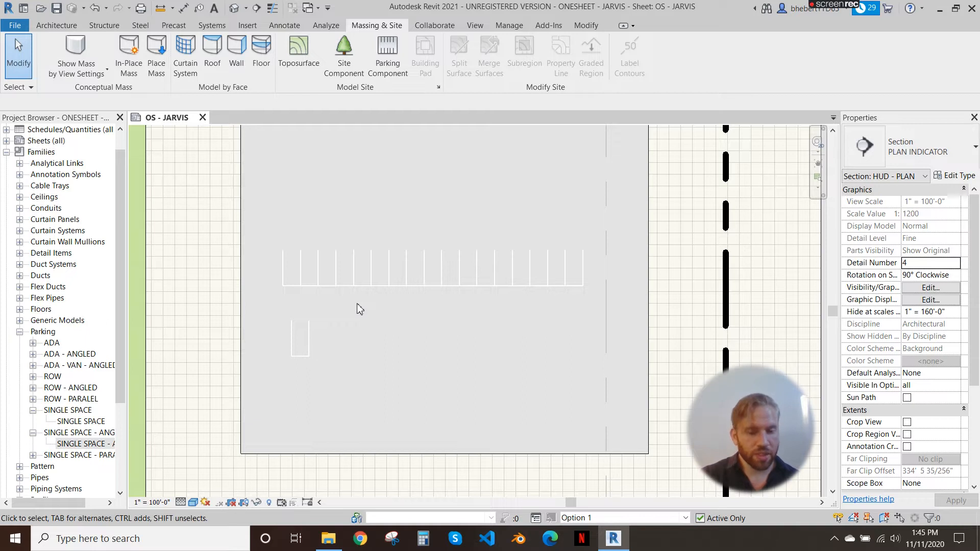
pyautogui.click(374, 263)
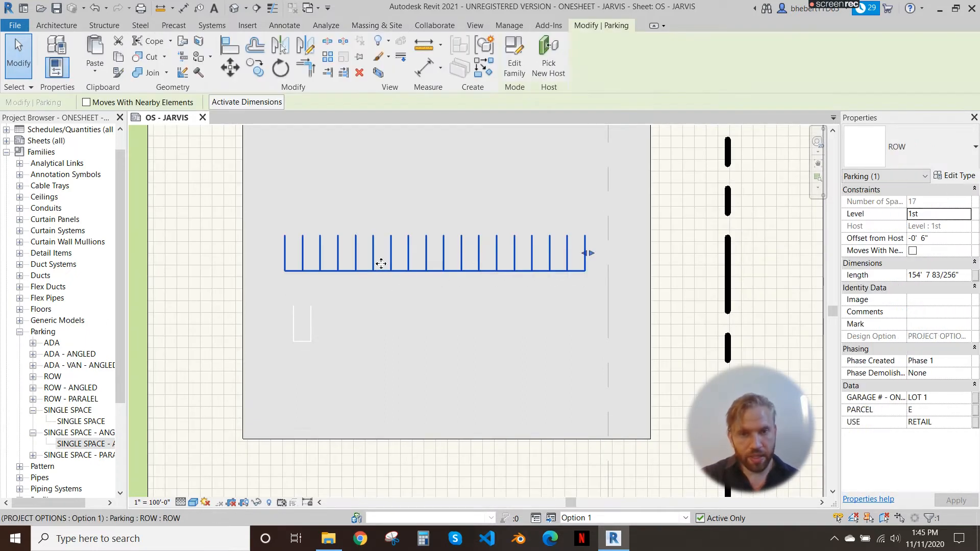
pyautogui.click(941, 423)
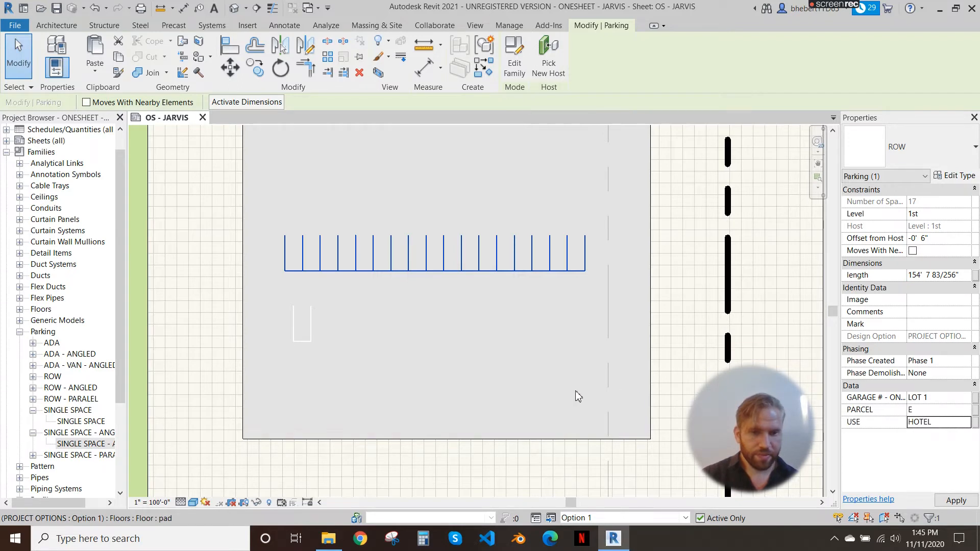
pyautogui.scroll(-5, 542, 385)
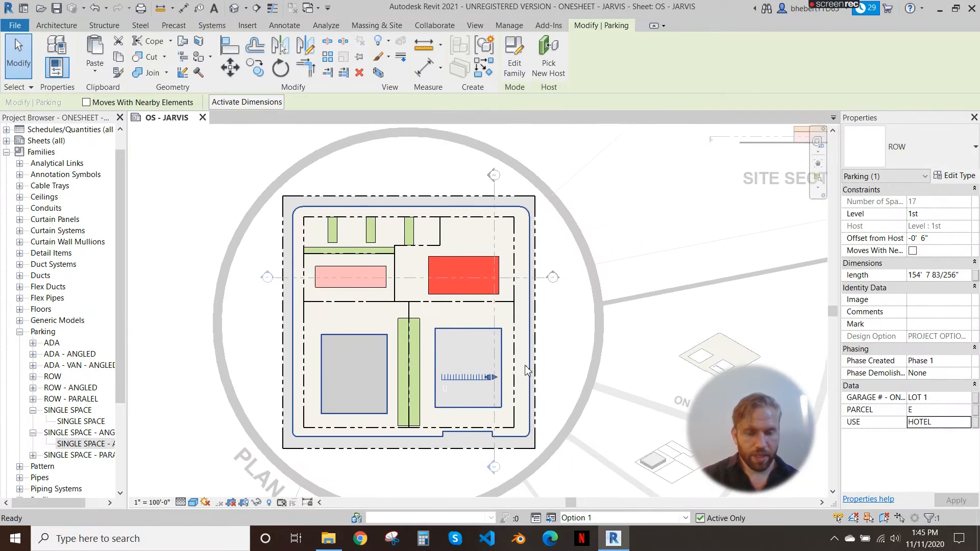
pyautogui.click(581, 346)
# Set the parking row's USE parameter to GROCERY and clear the selection.
pyautogui.scroll(3, 454, 384)
pyautogui.click(475, 376)
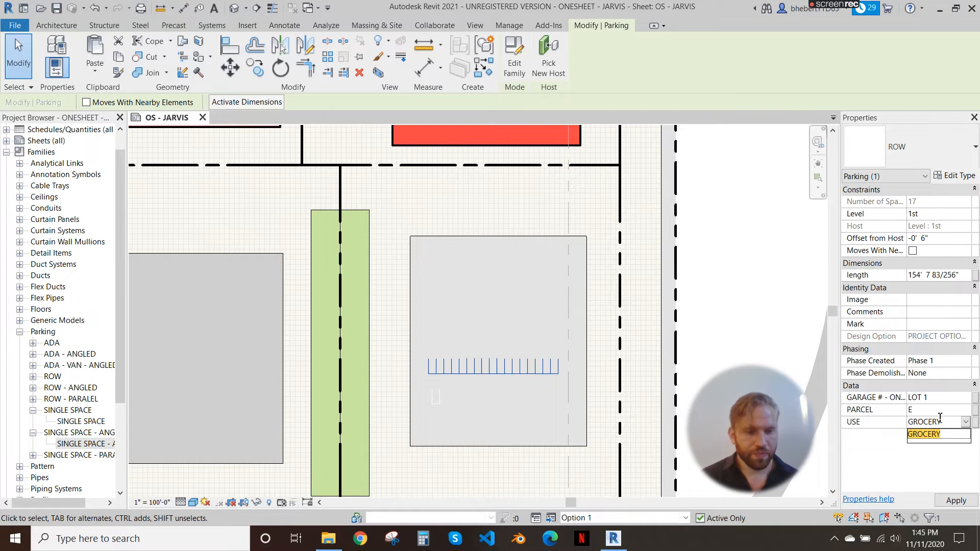
pyautogui.scroll(-2, 460, 324)
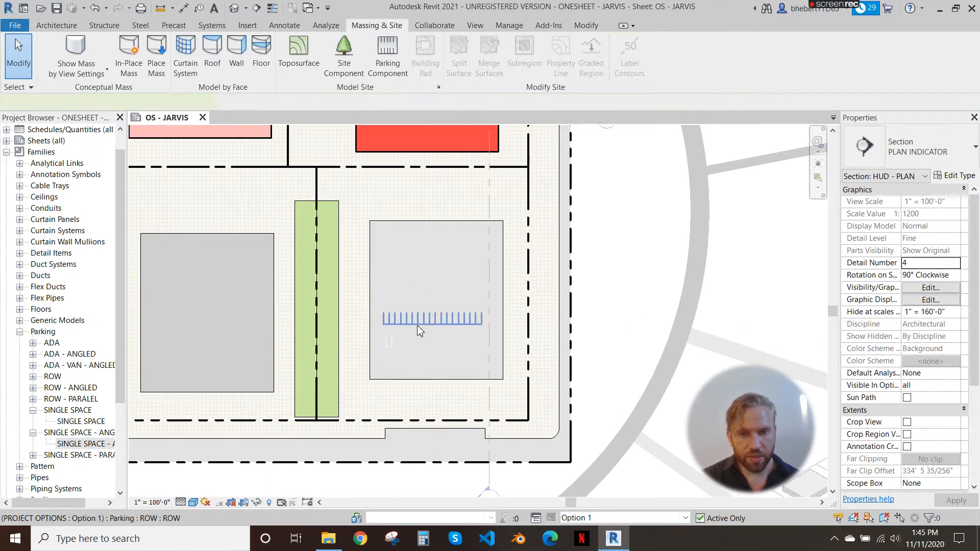
pyautogui.click(389, 345)
pyautogui.click(610, 329)
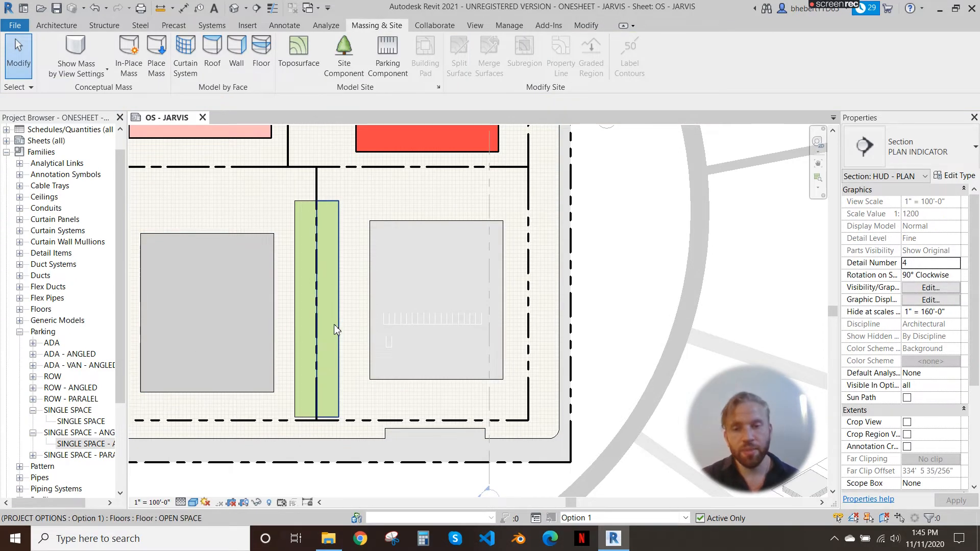
# Examine the parking row's data in plan and its color coding in the 3D view.
pyautogui.moveTo(436, 331); pyautogui.dragTo(515, 312, button='middle')
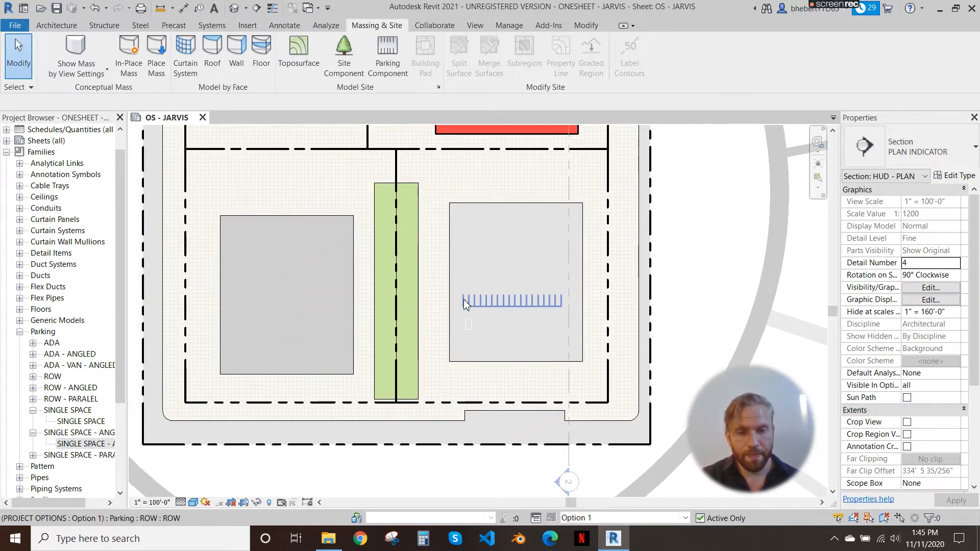
pyautogui.click(469, 303)
pyautogui.scroll(-6, 460, 302)
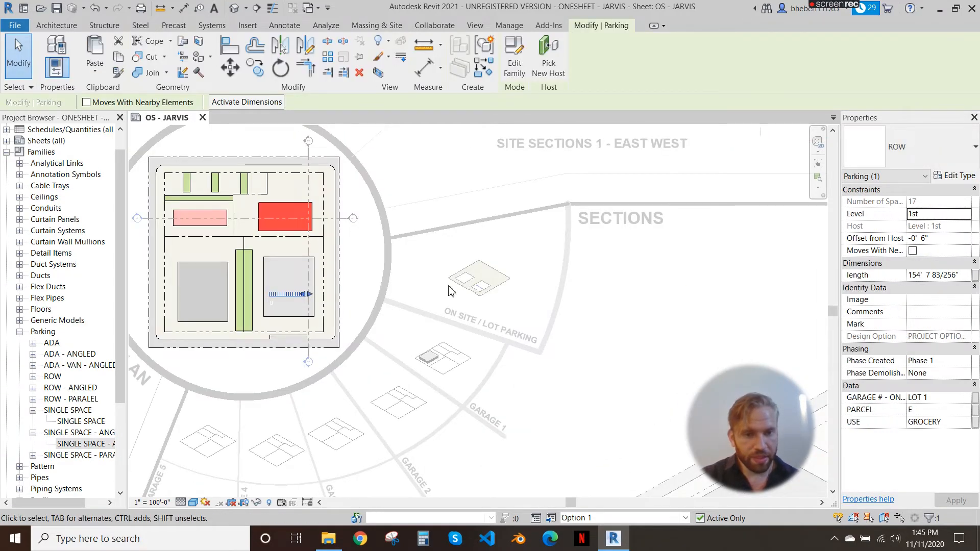
pyautogui.scroll(6, 434, 307)
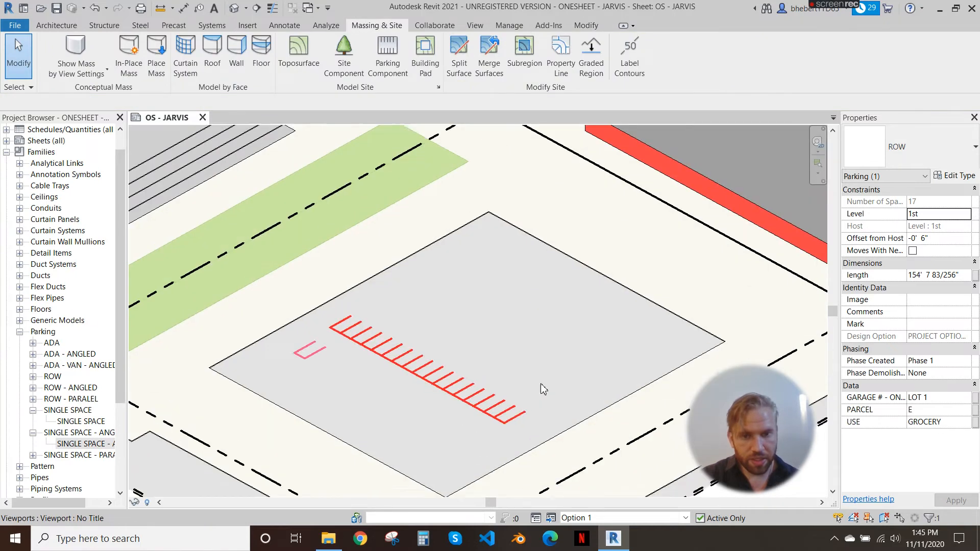
pyautogui.doubleClick(346, 331)
pyautogui.scroll(-5, 470, 351)
pyautogui.moveTo(392, 310); pyautogui.dragTo(607, 376, button='middle')
pyautogui.scroll(-2, 354, 287)
pyautogui.moveTo(353, 287); pyautogui.dragTo(521, 346, button='middle')
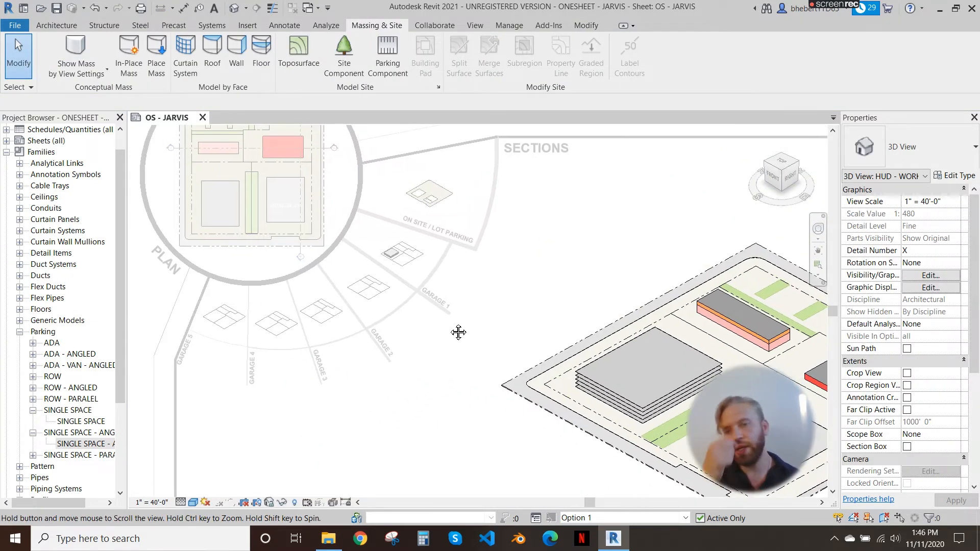
# Reactivate the plan view and copy the parking row down into the on-street parking recess along the parcel's lower edge.
pyautogui.moveTo(435, 324); pyautogui.dragTo(554, 376, button='middle')
pyautogui.scroll(3, 345, 263)
pyautogui.scroll(2, 417, 260)
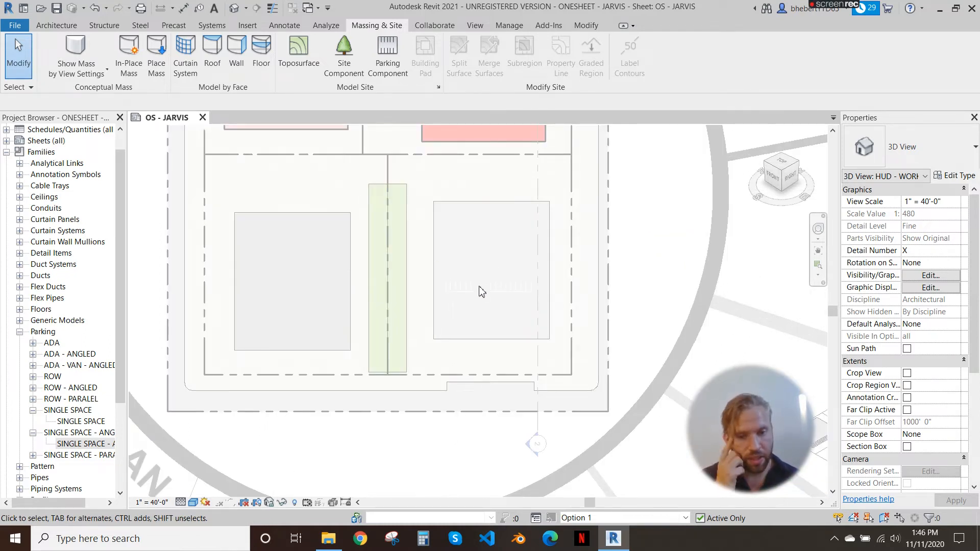
pyautogui.doubleClick(489, 274)
pyautogui.scroll(2, 494, 307)
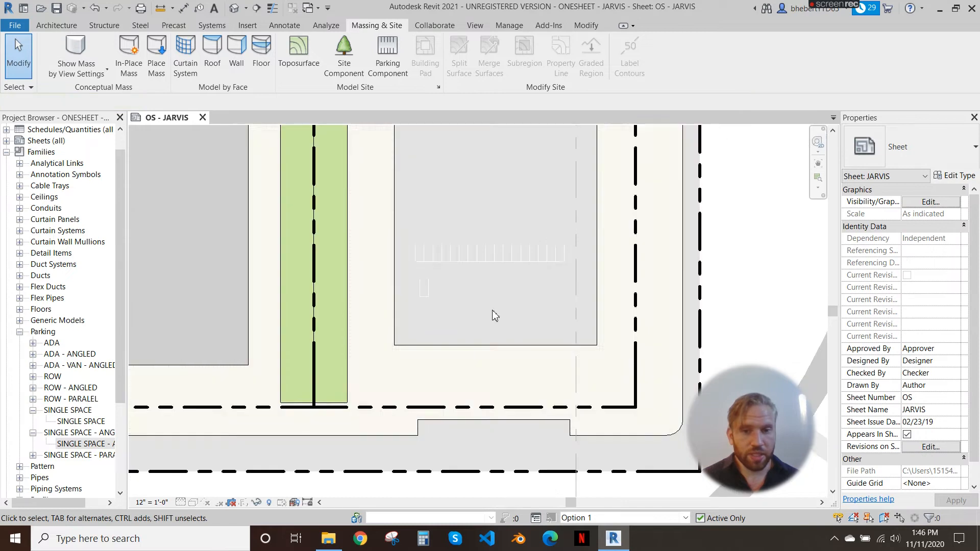
pyautogui.doubleClick(489, 280)
pyautogui.click(460, 253)
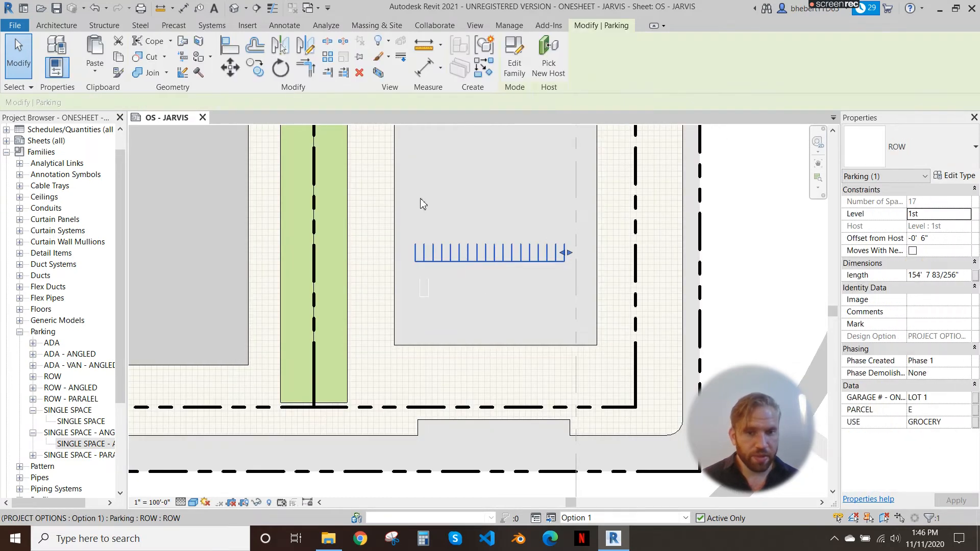
pyautogui.click(254, 72)
pyautogui.click(480, 237)
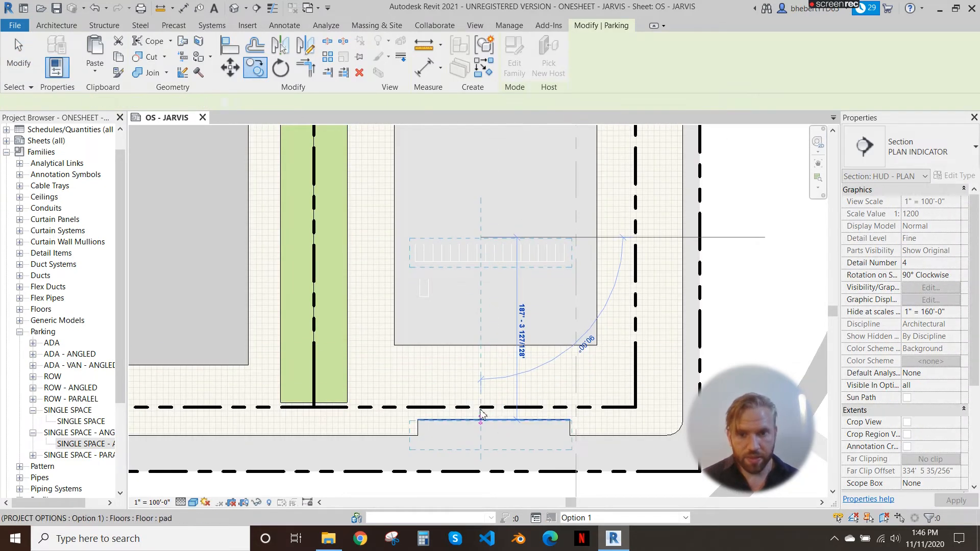
pyautogui.click(500, 427)
# Rotate the copied parking row by 180 degrees so its stalls open toward the street.
pyautogui.click(281, 67)
pyautogui.click(423, 282)
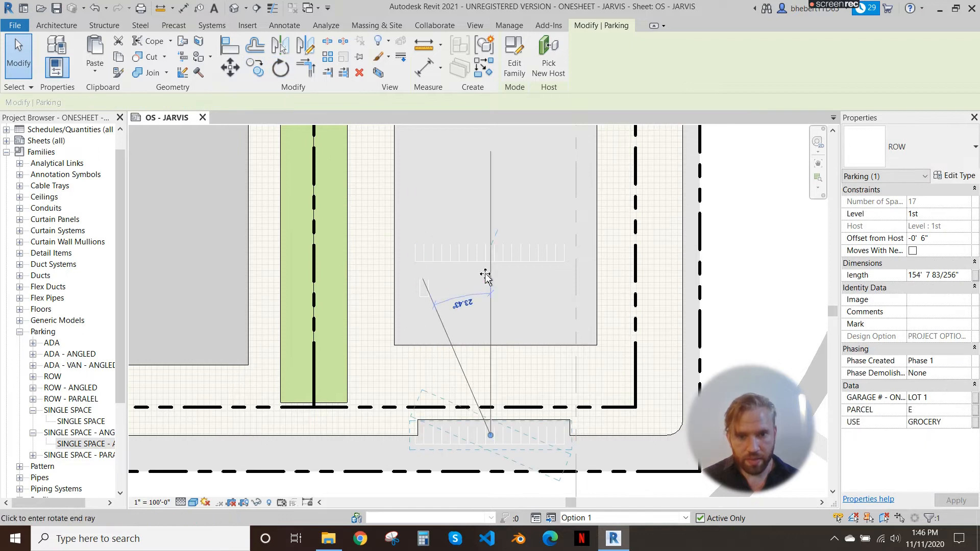
pyautogui.write('180')
pyautogui.press('Return')
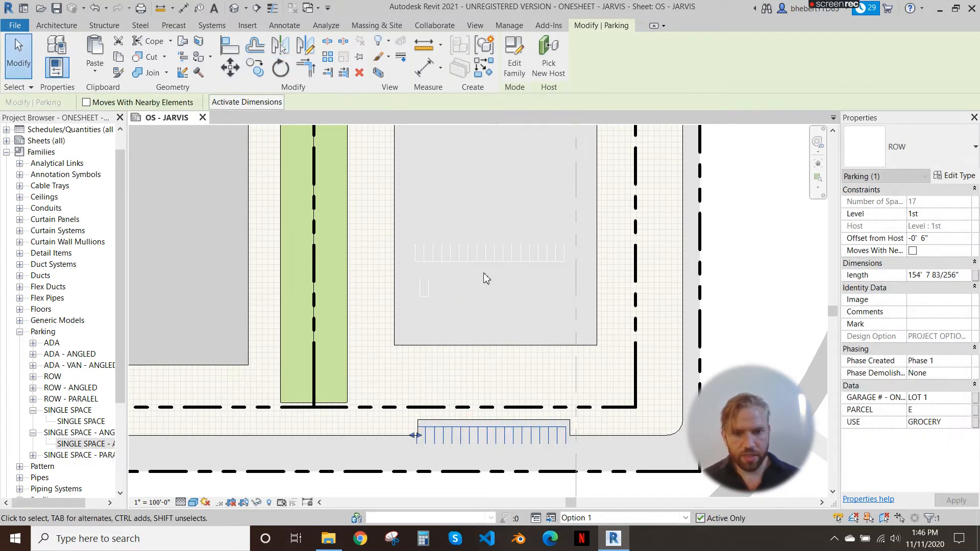
# Move the rotated parking row flush against the back edge of the on-street recess and between its ends.
pyautogui.scroll(6, 510, 439)
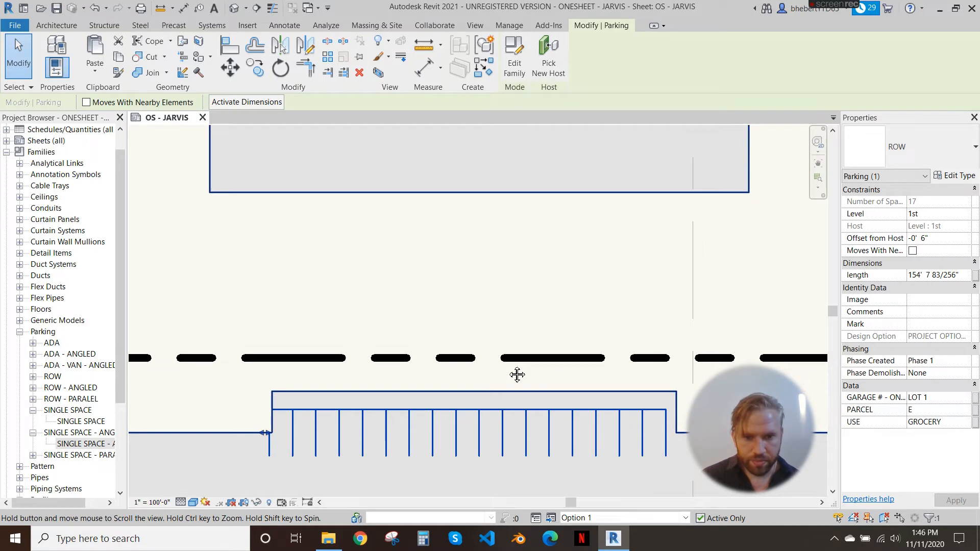
pyautogui.moveTo(509, 398); pyautogui.dragTo(525, 374)
pyautogui.scroll(-2, 551, 362)
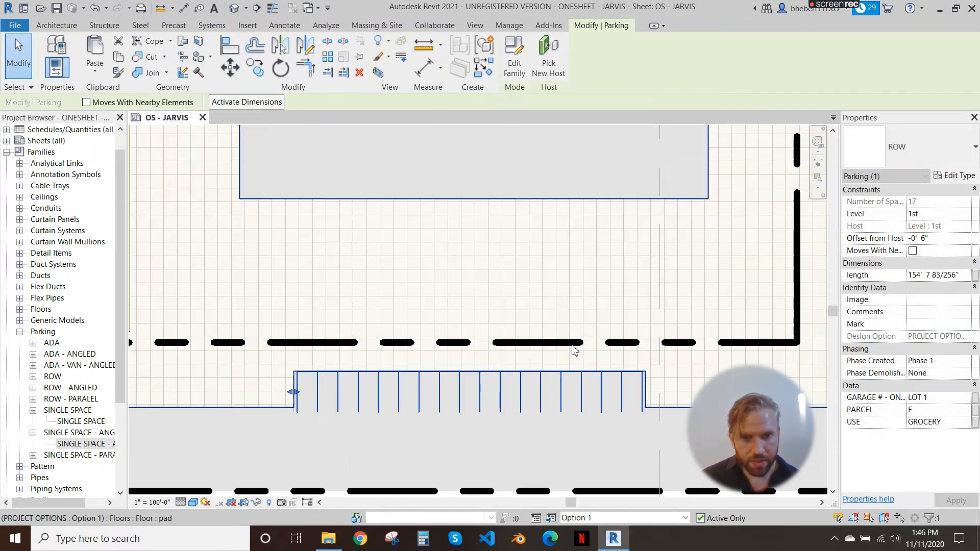
# Set the garage/lot value of the on-street parking row to ON SITE.
pyautogui.click(573, 350)
pyautogui.click(574, 347)
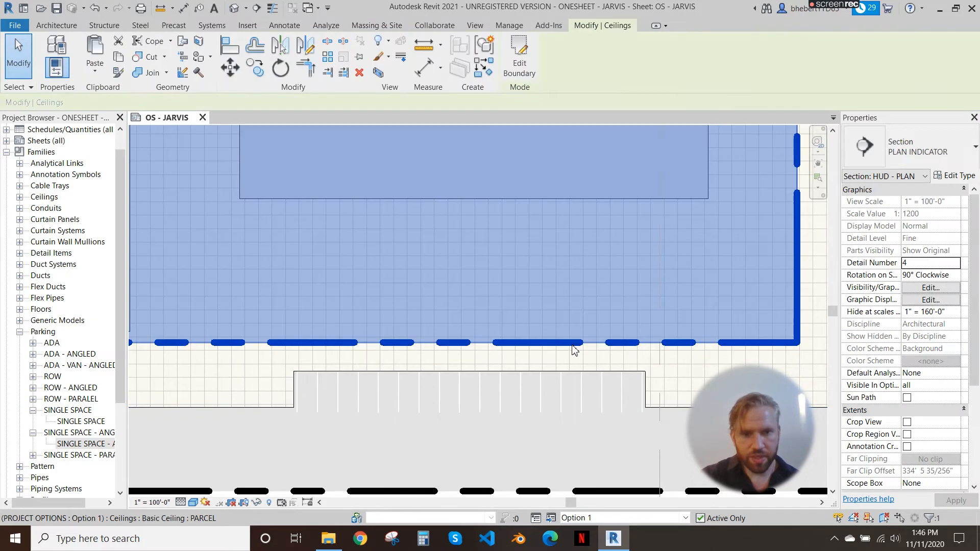
pyautogui.moveTo(538, 343); pyautogui.dragTo(495, 342, button='middle')
pyautogui.scroll(-3, 495, 342)
pyautogui.click(494, 372)
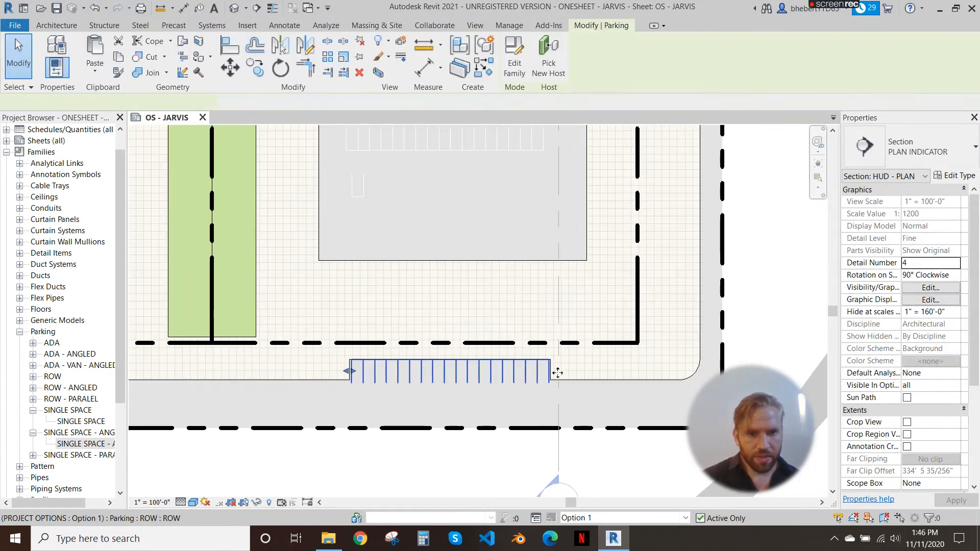
pyautogui.click(940, 398)
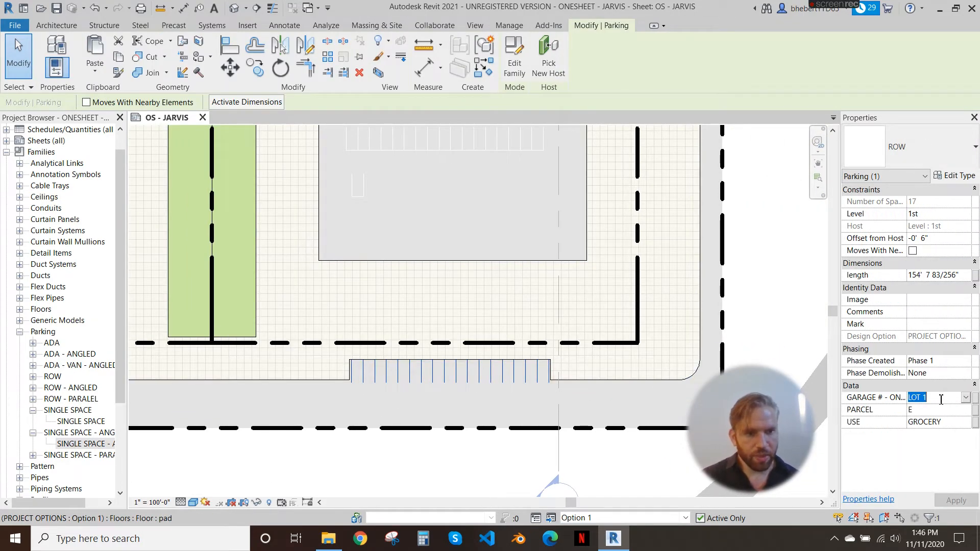
pyautogui.write('ON SITE')
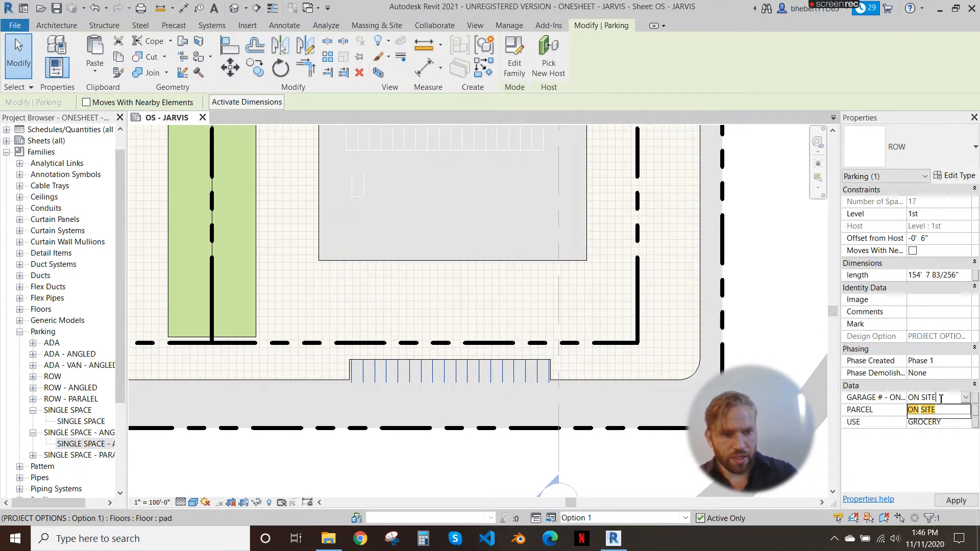
pyautogui.scroll(-8, 501, 310)
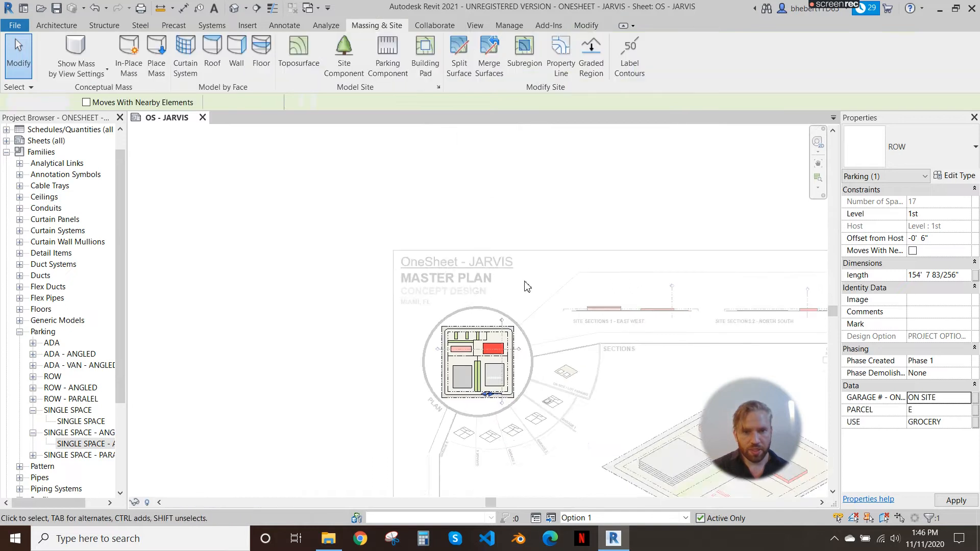
# Examine the parking rows shown in the On Site / Lot Parking diagram on the sheet.
pyautogui.scroll(5, 587, 322)
pyautogui.scroll(5, 440, 269)
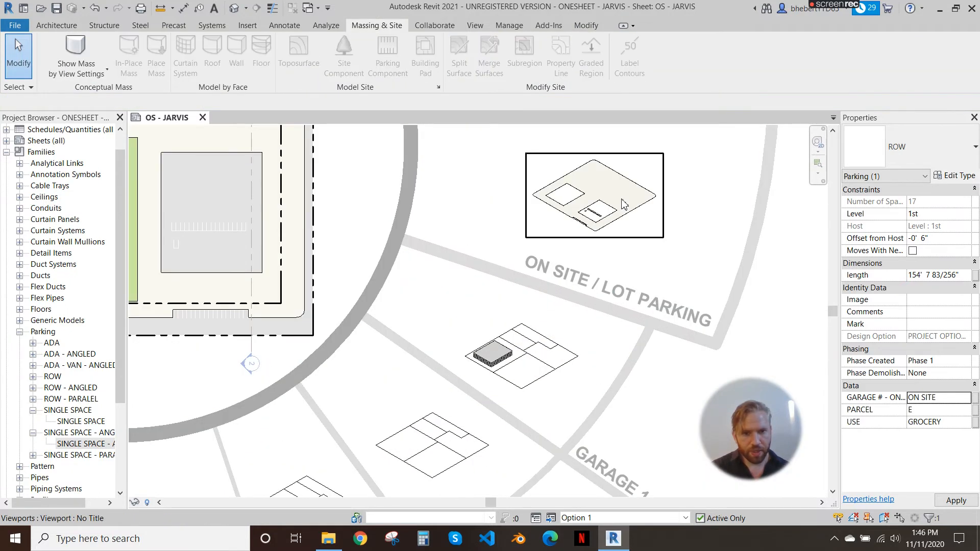
pyautogui.scroll(-6, 494, 247)
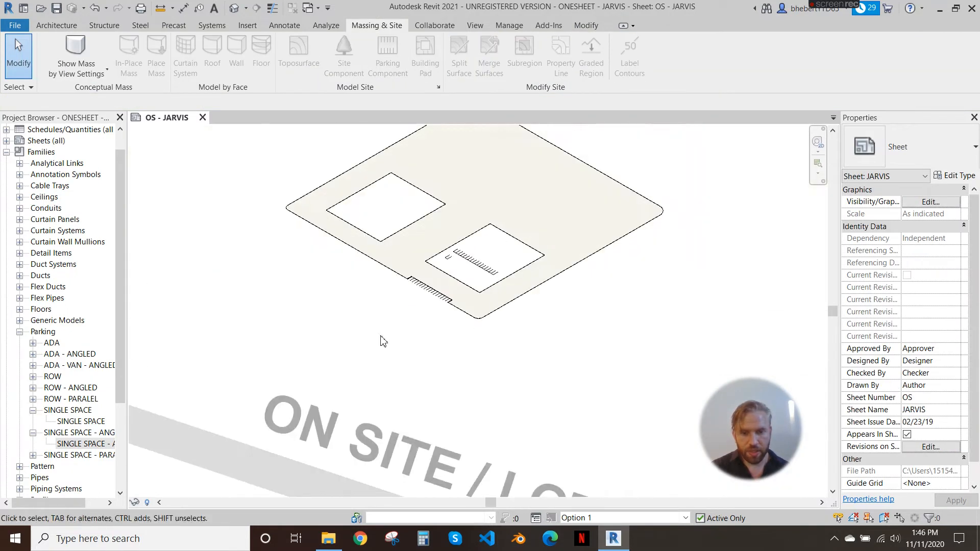
pyautogui.scroll(4, 372, 285)
pyautogui.scroll(-3, 494, 407)
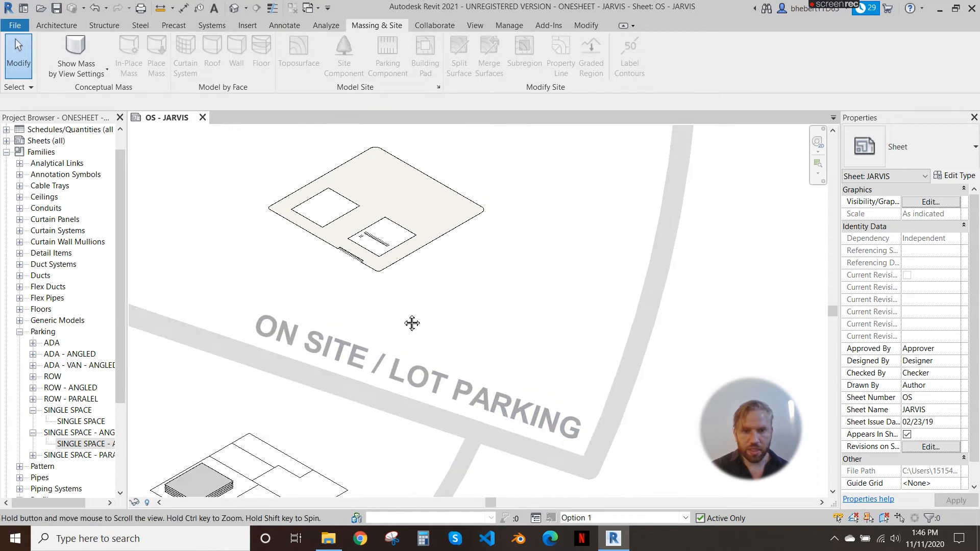
pyautogui.scroll(5, 477, 295)
pyautogui.click(482, 335)
pyautogui.press('Escape')
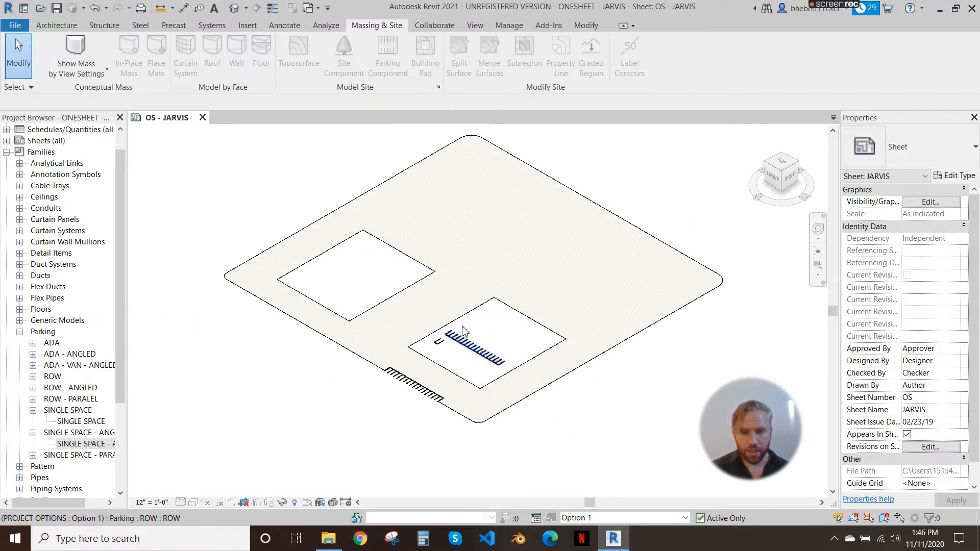
pyautogui.scroll(-6, 482, 334)
pyautogui.scroll(2, 567, 358)
pyautogui.doubleClick(574, 354)
# Examine the Garage 1 diagram and the neighbouring garage diagrams around the circular plan.
pyautogui.scroll(3, 488, 314)
pyautogui.scroll(-2, 493, 309)
pyautogui.scroll(-1, 565, 272)
pyautogui.moveTo(564, 272); pyautogui.dragTo(612, 203, button='middle')
pyautogui.scroll(3, 560, 227)
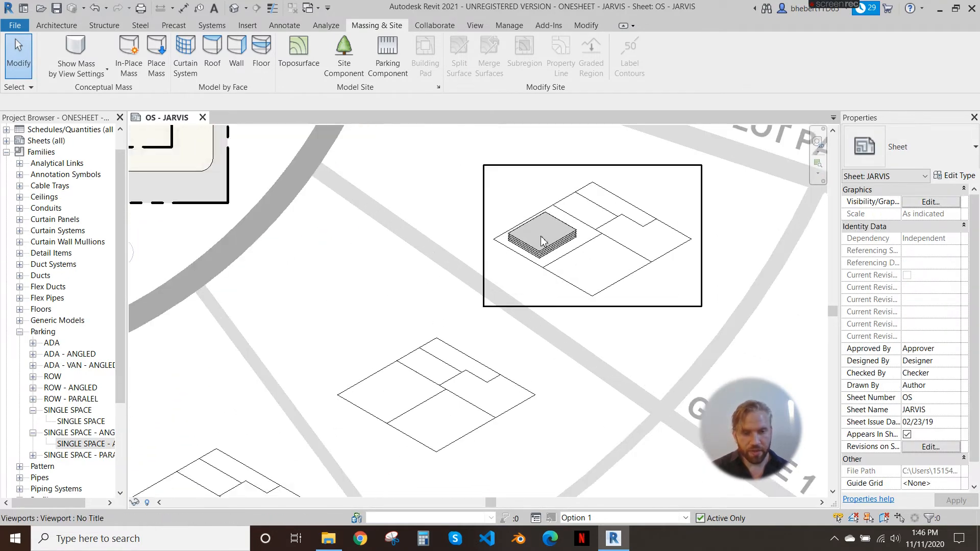
pyautogui.scroll(-5, 541, 225)
pyautogui.moveTo(516, 247); pyautogui.dragTo(345, 272, button='middle')
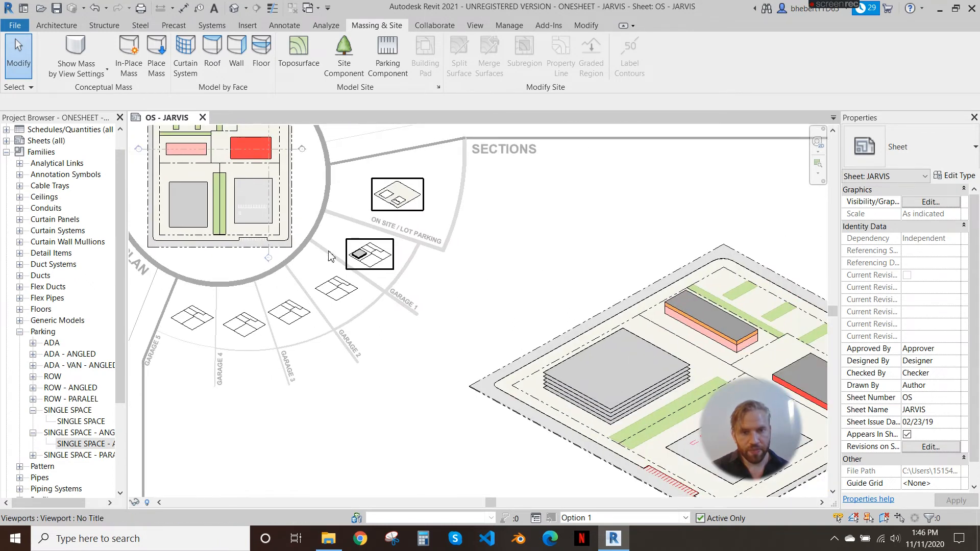
pyautogui.scroll(-2, 328, 254)
pyautogui.scroll(-1, 444, 282)
pyautogui.moveTo(449, 284); pyautogui.dragTo(334, 266, button='middle')
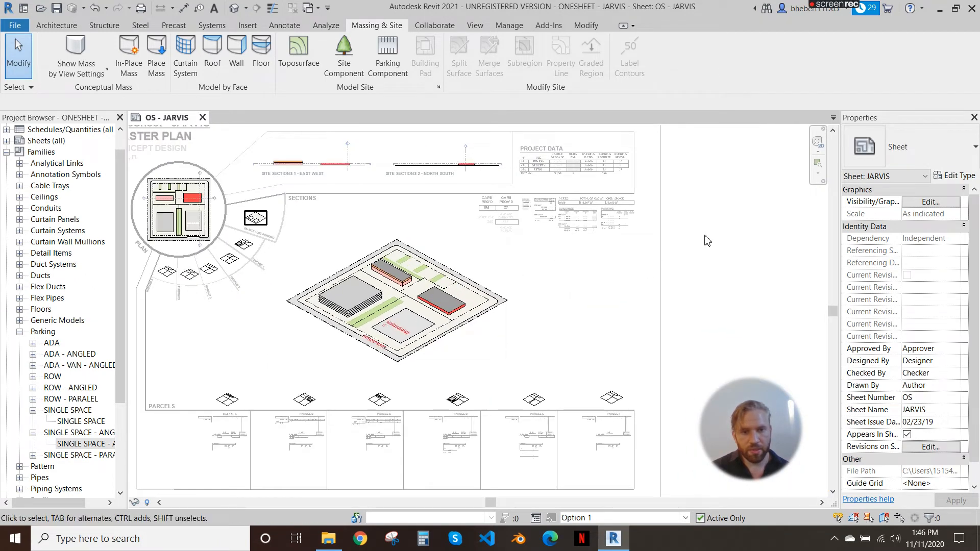
# Read the cars required and provided figures and the parking table's breakdown by lot and level.
pyautogui.scroll(3, 572, 179)
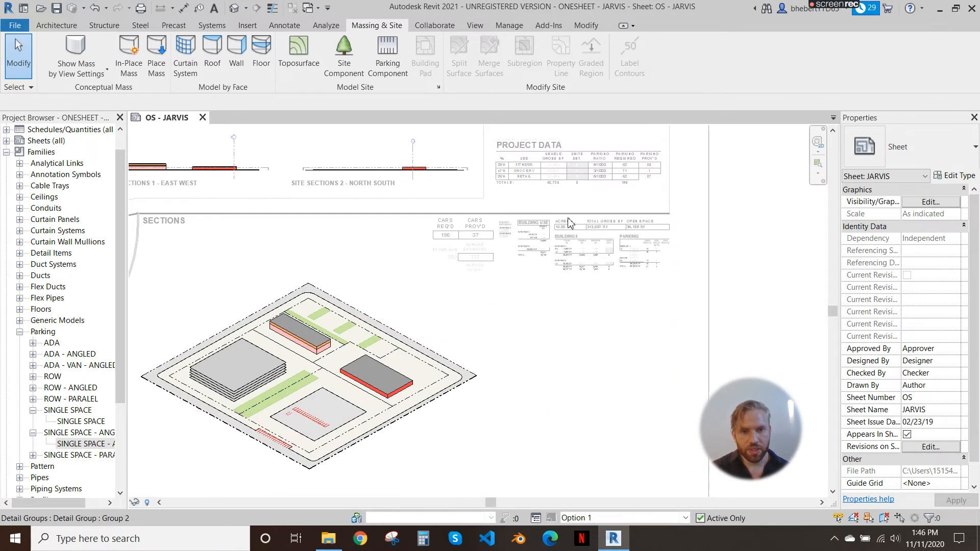
pyautogui.scroll(4, 512, 227)
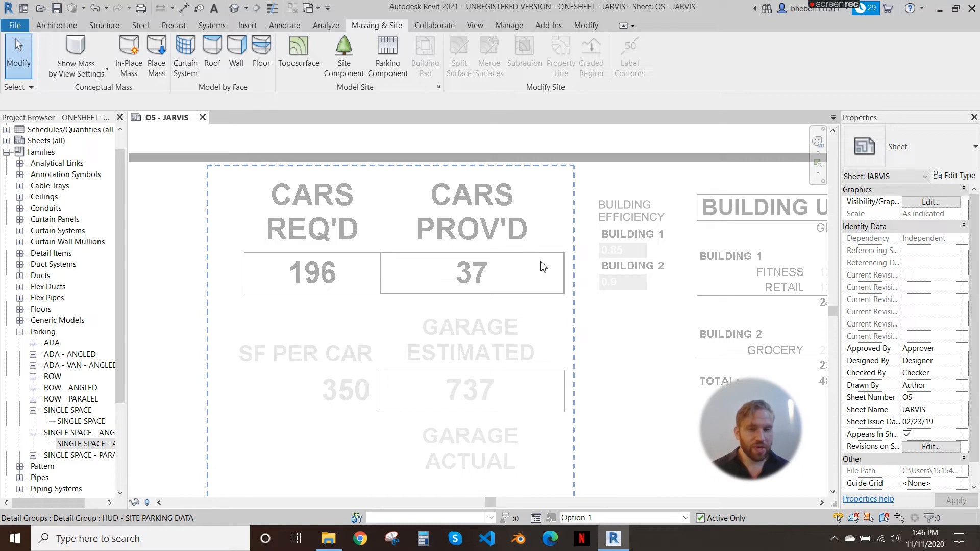
pyautogui.scroll(-1, 547, 306)
pyautogui.scroll(-3, 453, 280)
pyautogui.moveTo(454, 281); pyautogui.dragTo(311, 275, button='middle')
pyautogui.scroll(-1, 482, 291)
pyautogui.moveTo(482, 291); pyautogui.dragTo(334, 283, button='middle')
pyautogui.scroll(5, 540, 298)
pyautogui.moveTo(639, 300); pyautogui.dragTo(512, 260, button='middle')
pyautogui.scroll(3, 468, 223)
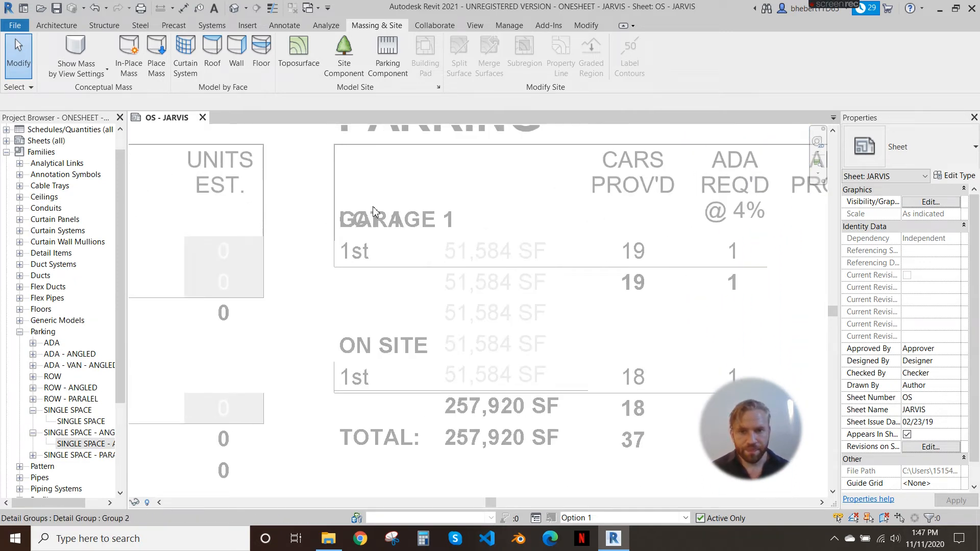
# Compare the parking provided per use in the Project Data table with the Garage 1, lot and on-site entries of the parking table.
pyautogui.scroll(-2, 373, 212)
pyautogui.scroll(-6, 438, 307)
pyautogui.moveTo(450, 314); pyautogui.dragTo(560, 413, button='middle')
pyautogui.scroll(-3, 536, 386)
pyautogui.moveTo(403, 305); pyautogui.dragTo(557, 283, button='middle')
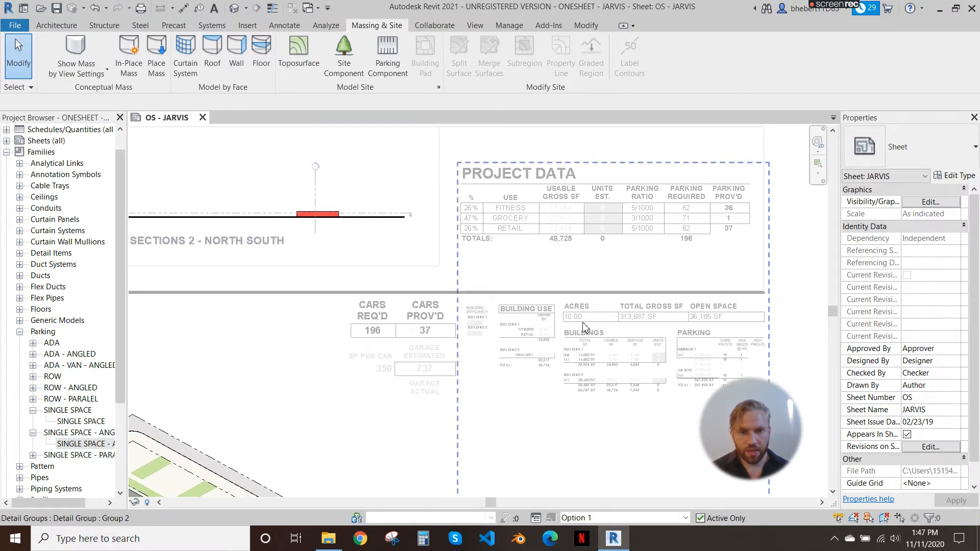
pyautogui.moveTo(613, 340); pyautogui.dragTo(451, 302, button='middle')
pyautogui.scroll(2, 561, 335)
pyautogui.scroll(5, 531, 322)
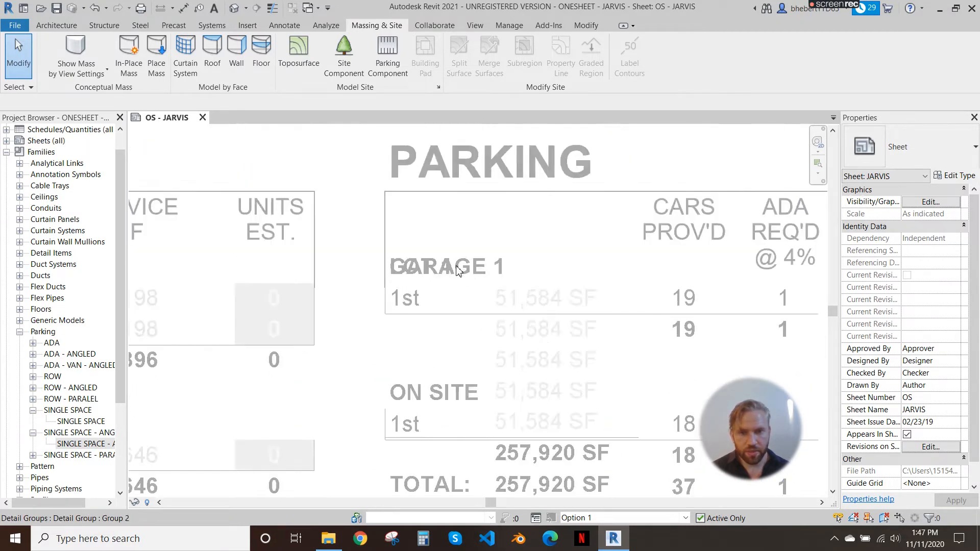
pyautogui.scroll(-3, 457, 249)
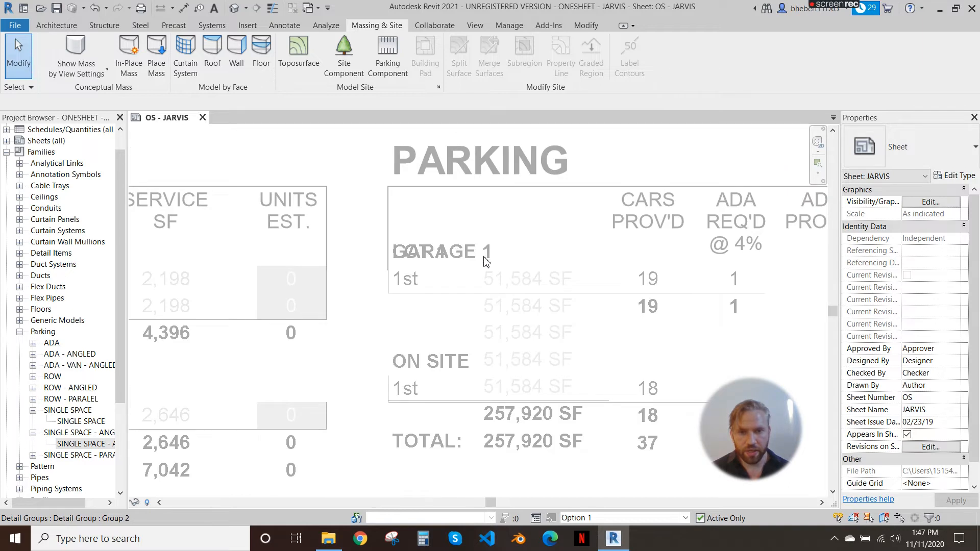
pyautogui.scroll(-3, 500, 258)
pyautogui.scroll(-5, 433, 278)
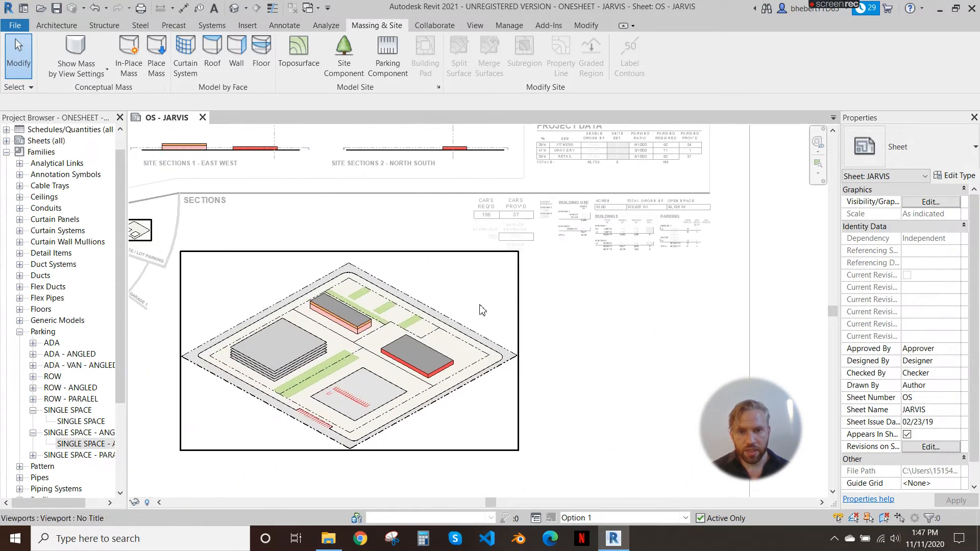
# Inspect the overlapping Garage 1 and Lot 1 headings in the parking table and the site data beside the 3D view.
pyautogui.scroll(6, 613, 240)
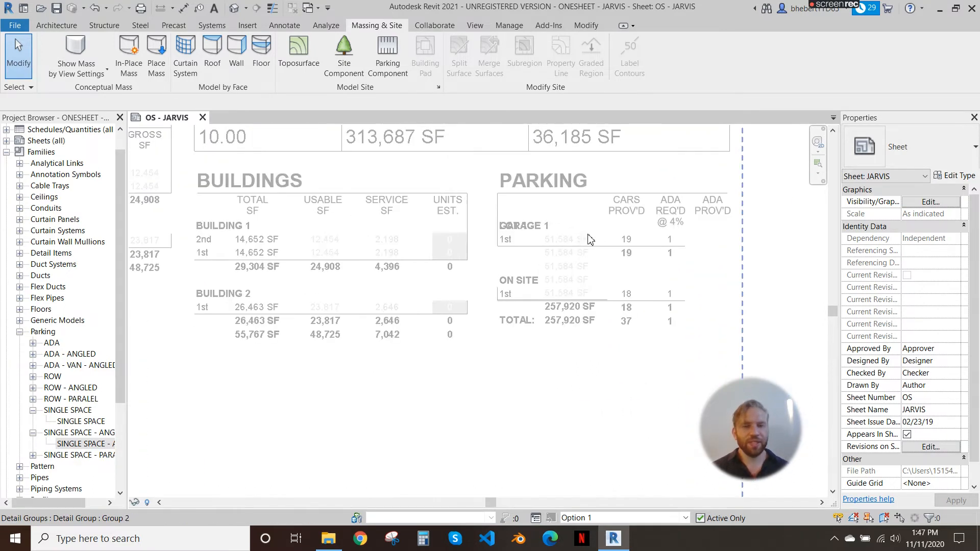
pyautogui.scroll(3, 589, 239)
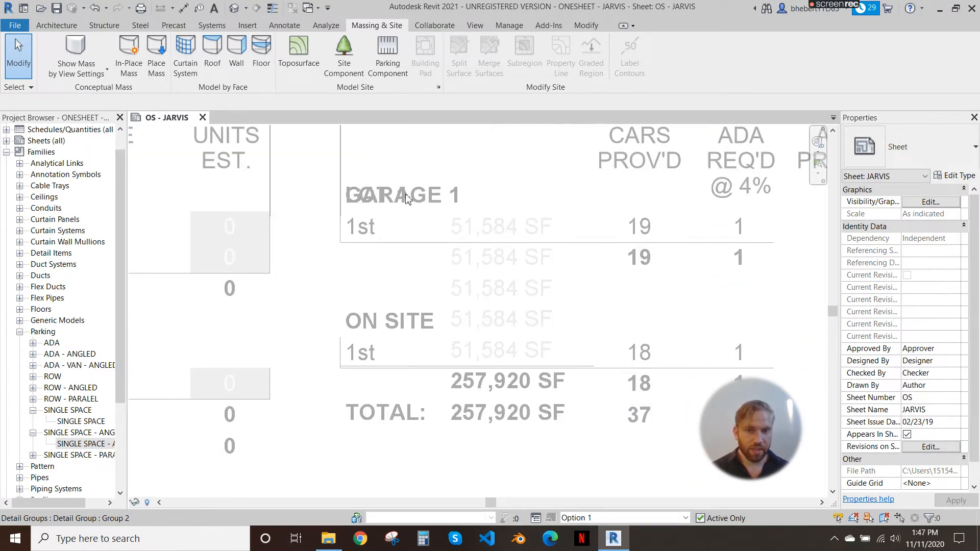
pyautogui.scroll(3, 398, 202)
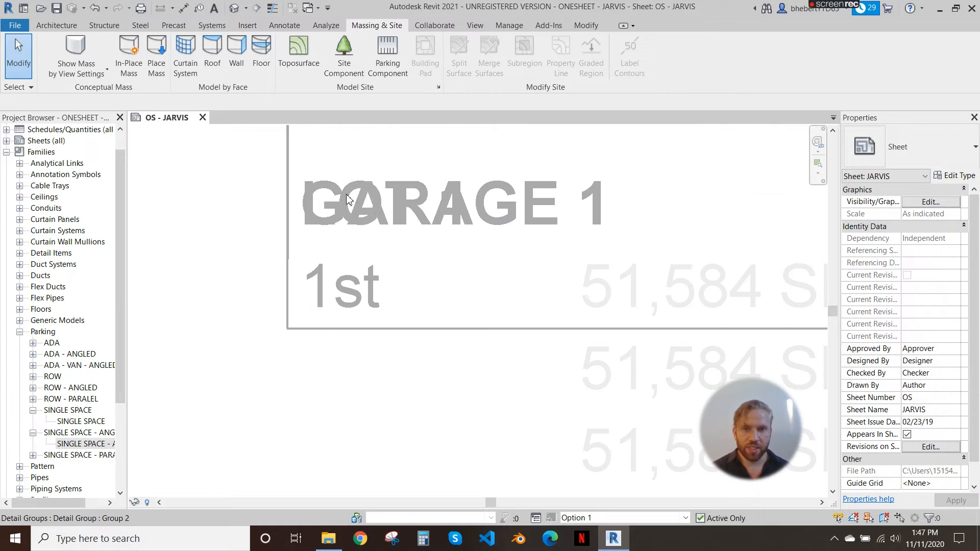
pyautogui.scroll(-3, 372, 193)
pyautogui.scroll(-5, 437, 199)
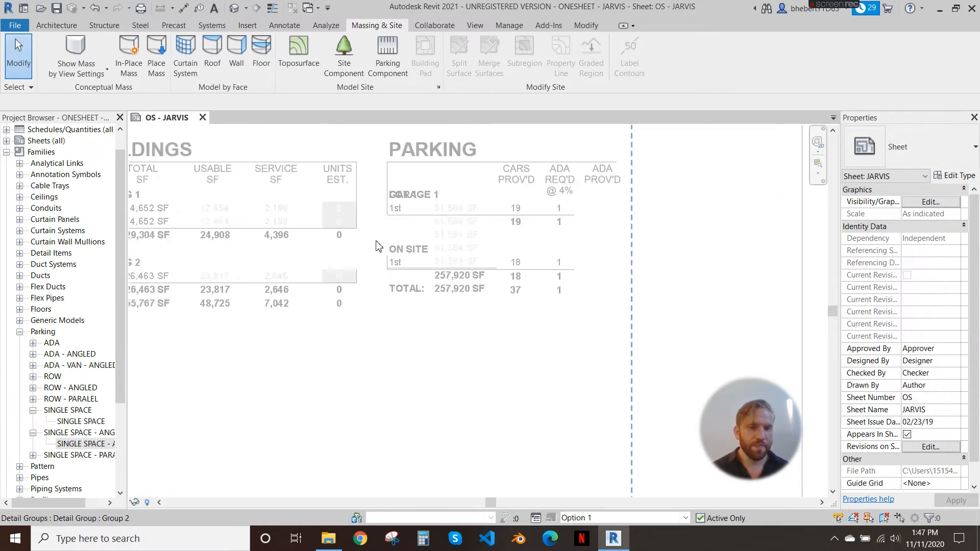
pyautogui.moveTo(454, 255); pyautogui.dragTo(504, 265, button='middle')
pyautogui.scroll(-1, 440, 282)
pyautogui.moveTo(439, 282); pyautogui.dragTo(525, 341, button='middle')
pyautogui.scroll(4, 588, 291)
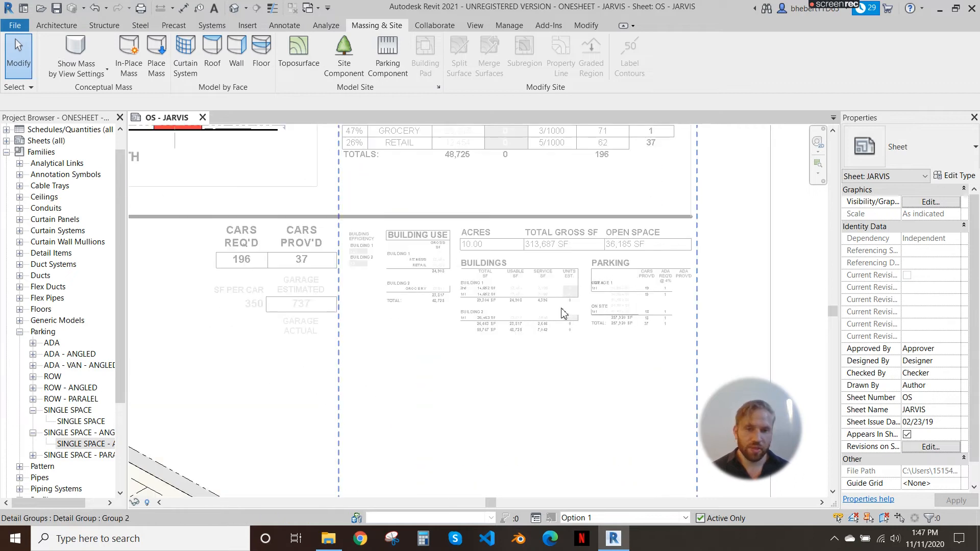
pyautogui.scroll(-3, 459, 260)
pyautogui.moveTo(544, 307); pyautogui.dragTo(691, 267, button='middle')
pyautogui.moveTo(395, 371); pyautogui.dragTo(505, 326, button='middle')
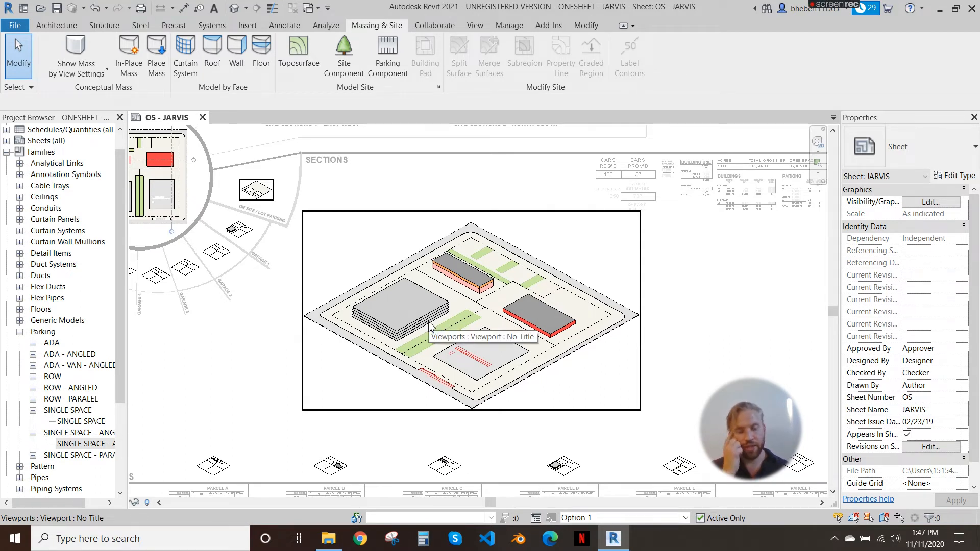
pyautogui.moveTo(428, 332); pyautogui.dragTo(445, 325, button='middle')
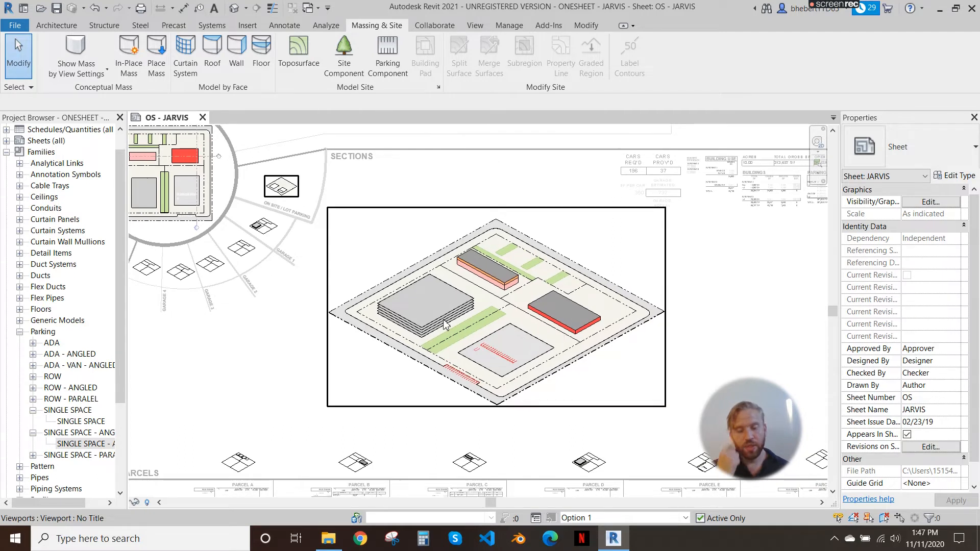
# Activate the large 3D view of the master plan on the sheet.
pyautogui.doubleClick(481, 334)
pyautogui.scroll(3, 481, 334)
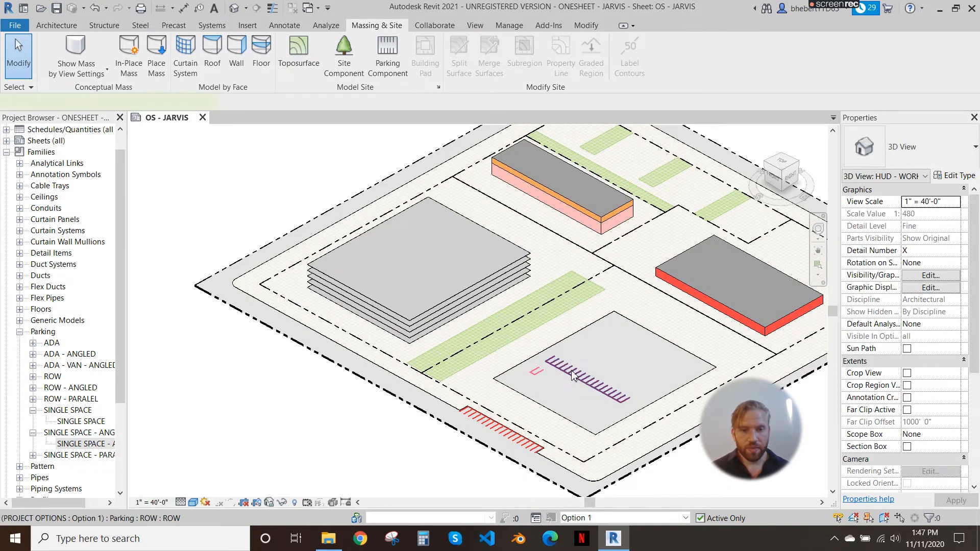
pyautogui.click(572, 377)
pyautogui.scroll(2, 572, 376)
pyautogui.keyDown('ctrl'); pyautogui.click(518, 374); pyautogui.keyUp('ctrl')
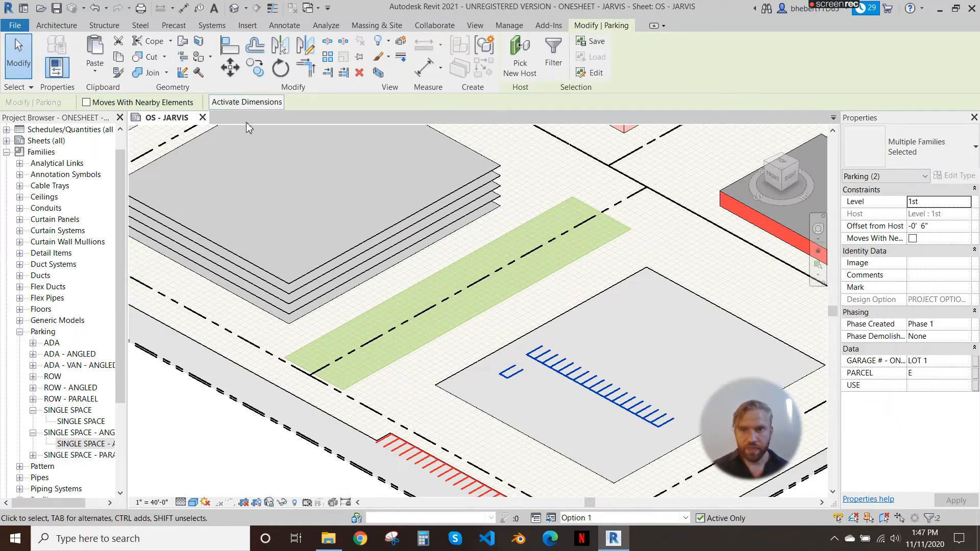
pyautogui.click(255, 67)
pyautogui.scroll(-3, 586, 313)
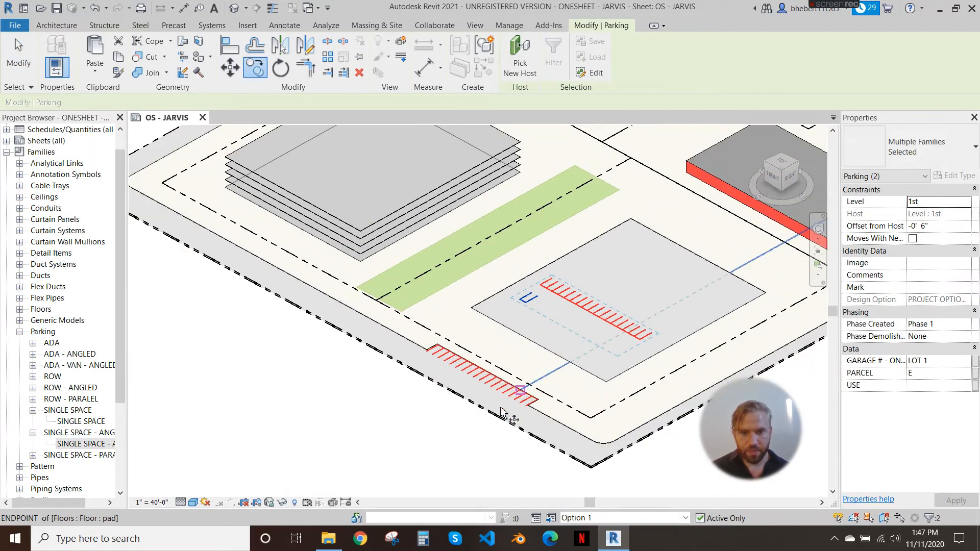
pyautogui.press('Escape')
pyautogui.press('Escape')
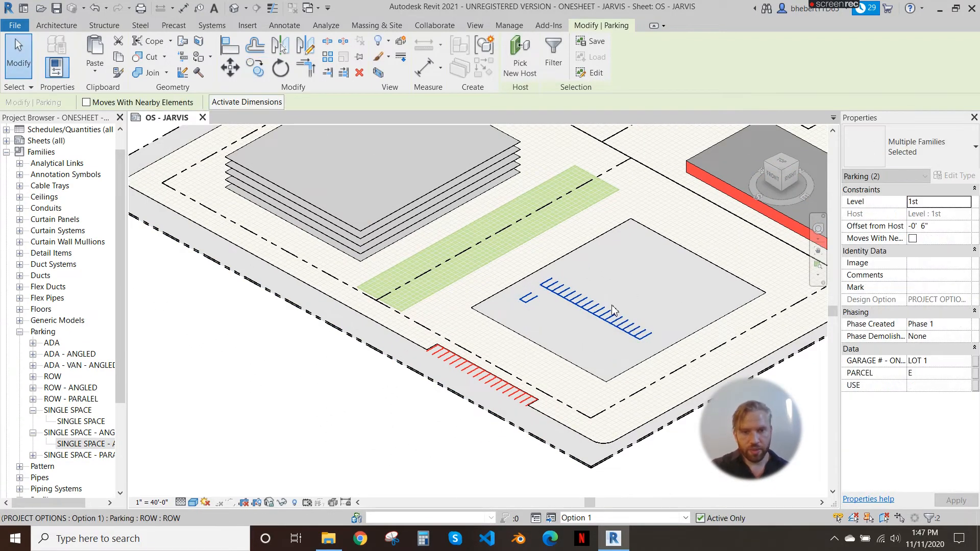
# Copy the surface lot's 17-space parking row over to the street-side edge of the multi-level garage.
pyautogui.click(607, 310)
pyautogui.click(255, 67)
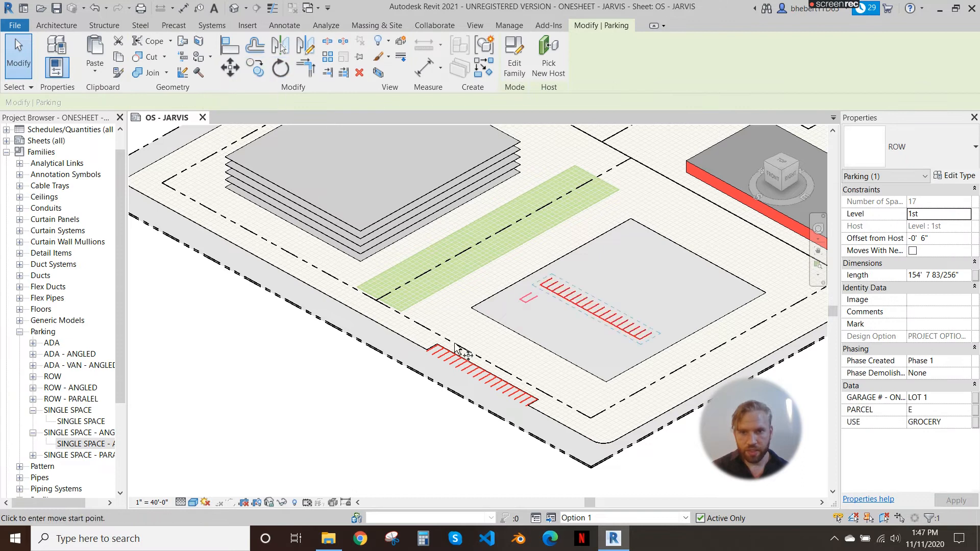
pyautogui.click(464, 426)
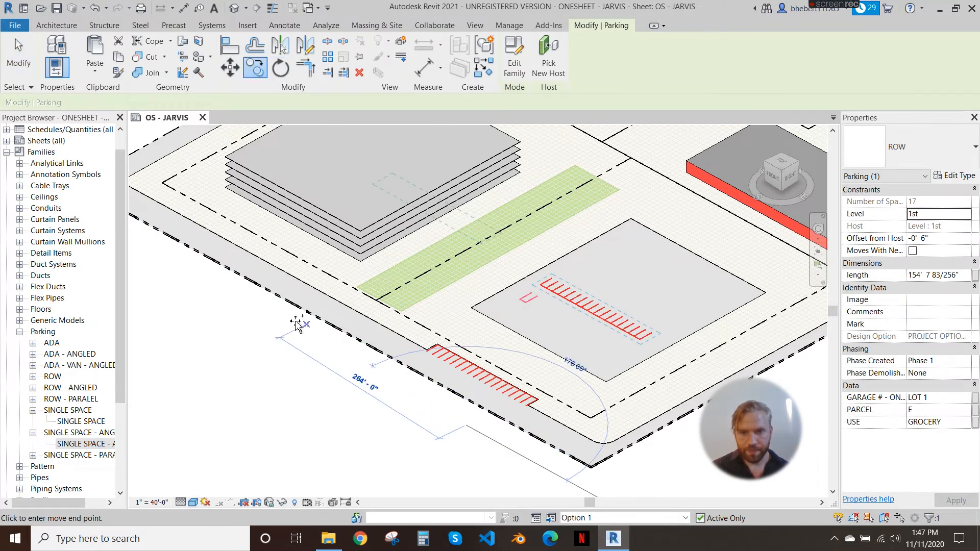
pyautogui.click(170, 330)
# Set the copied parking row's offset from host to 0' 0" and move it onto the street-side edge of the garage's lowest slab.
pyautogui.scroll(4, 245, 204)
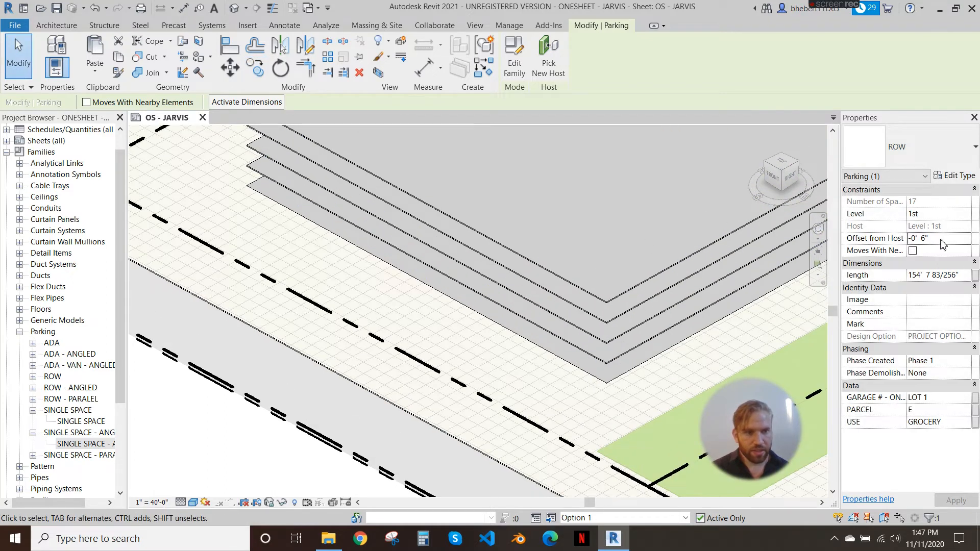
pyautogui.scroll(4, 477, 277)
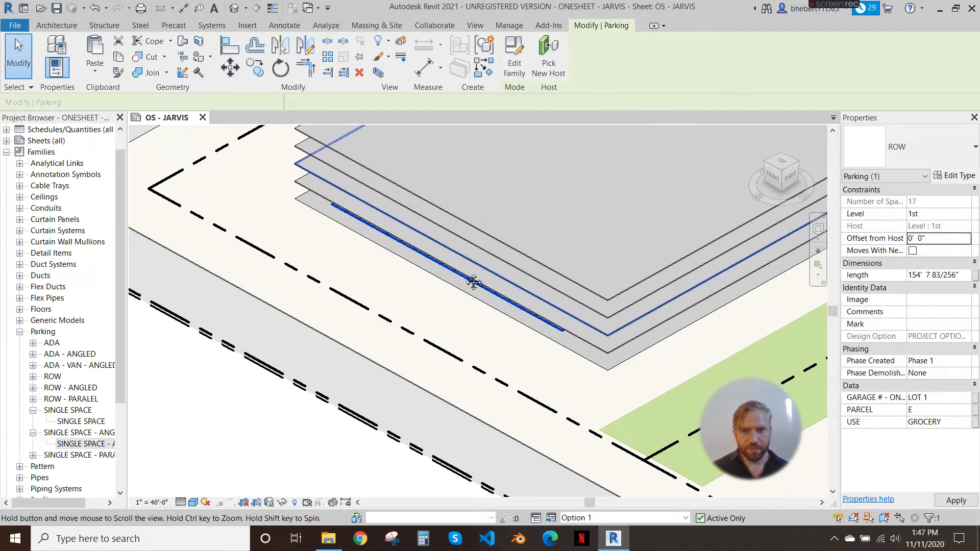
pyautogui.moveTo(441, 280); pyautogui.dragTo(424, 287)
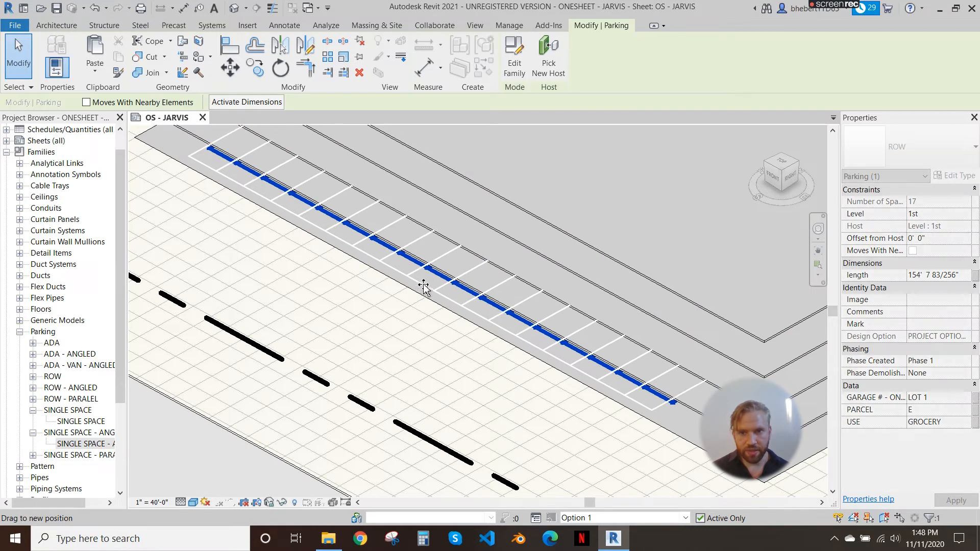
pyautogui.scroll(-3, 410, 260)
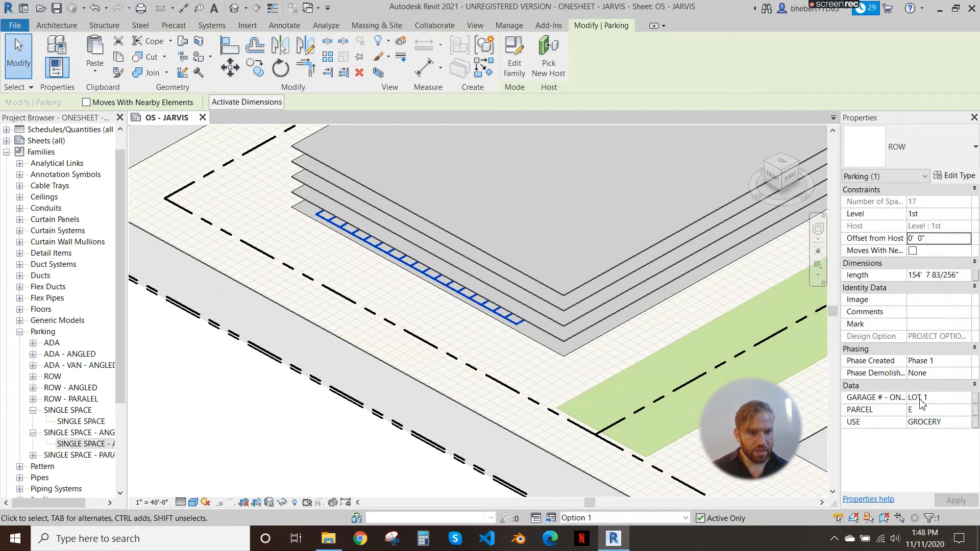
# Assign the garage row to GARAGE 1 and to parcel D, checking the letter on the surrounding parcel.
pyautogui.write('GARAGE')
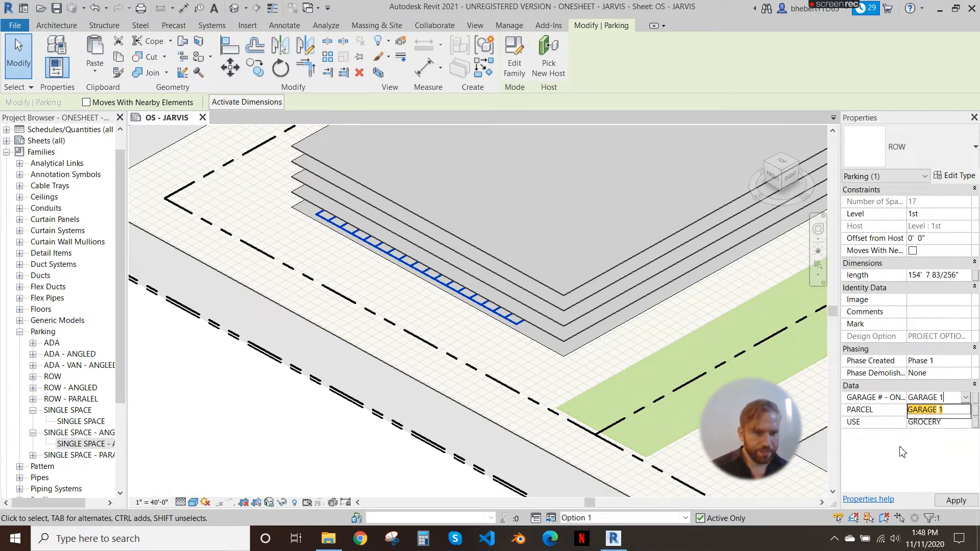
pyautogui.press('Tab')
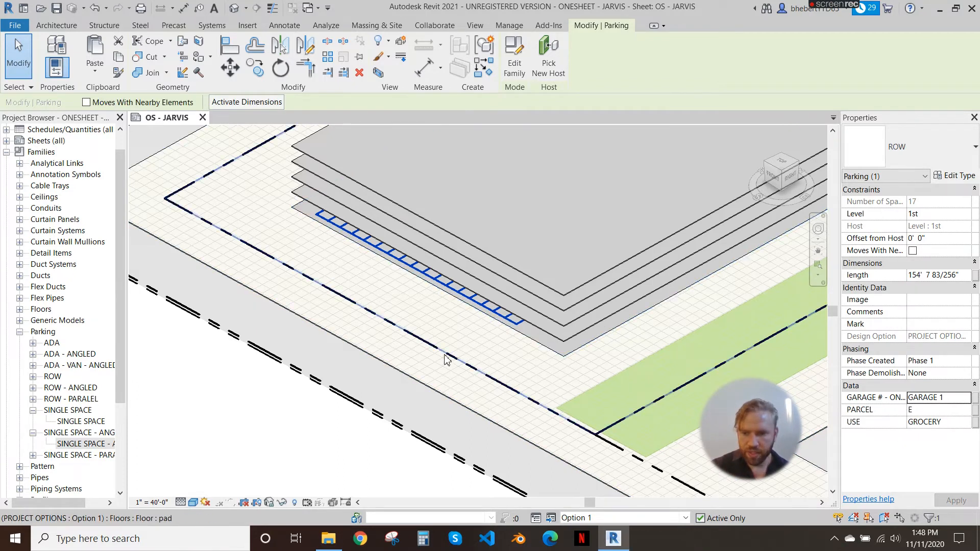
pyautogui.click(446, 360)
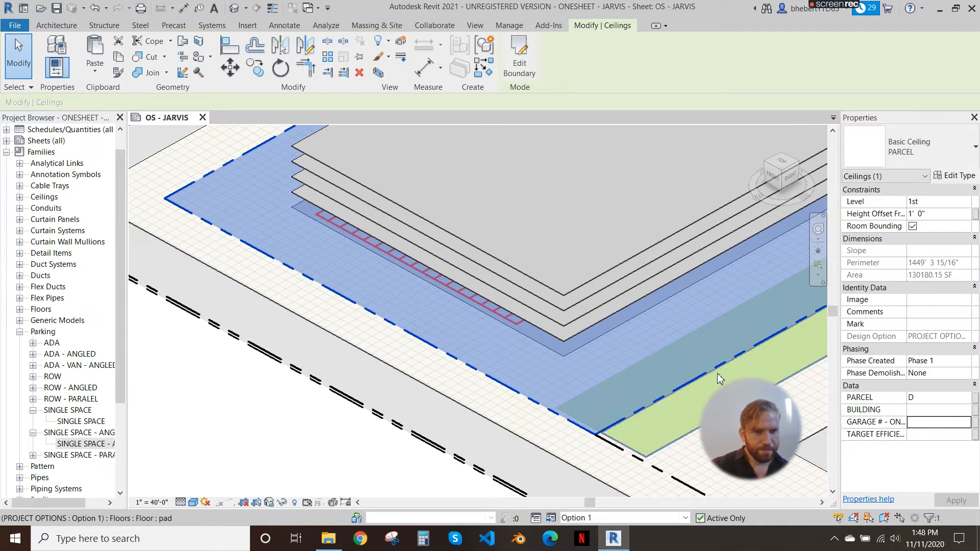
pyautogui.click(519, 319)
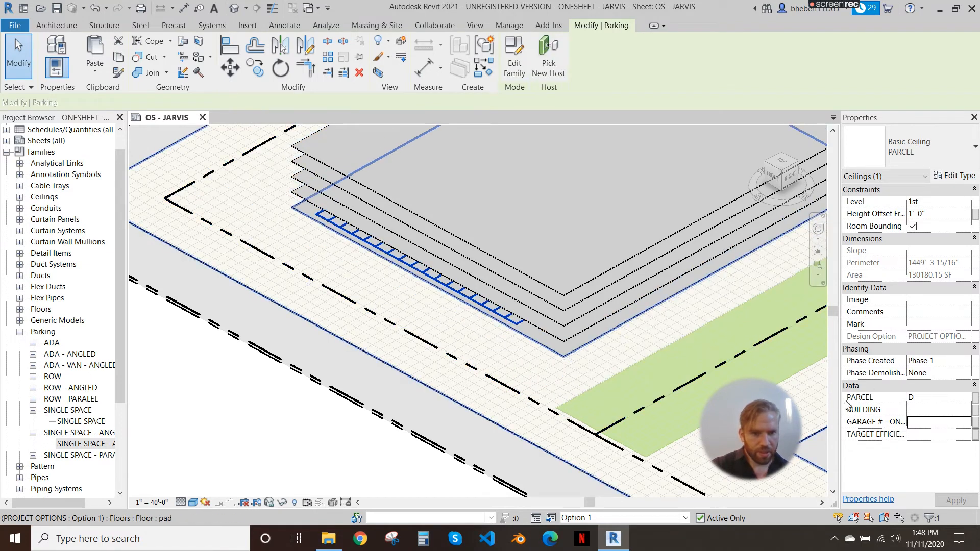
pyautogui.click(925, 410)
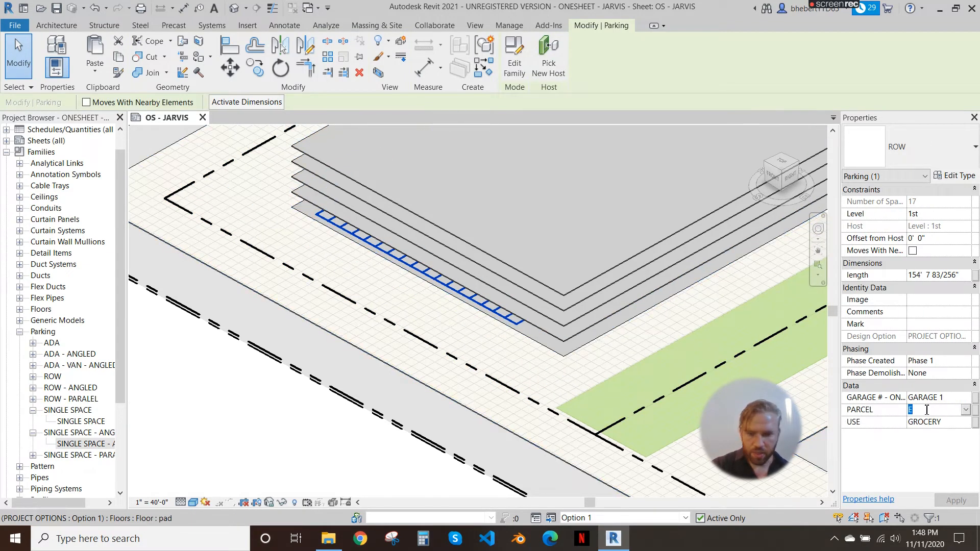
# Set the use of the parking row on the garage's lowest slab to RETAIL.
pyautogui.scroll(-4, 499, 410)
pyautogui.moveTo(499, 409); pyautogui.dragTo(449, 405, button='middle')
pyautogui.scroll(5, 429, 362)
pyautogui.scroll(-2, 416, 369)
pyautogui.moveTo(412, 370); pyautogui.dragTo(357, 388, button='middle')
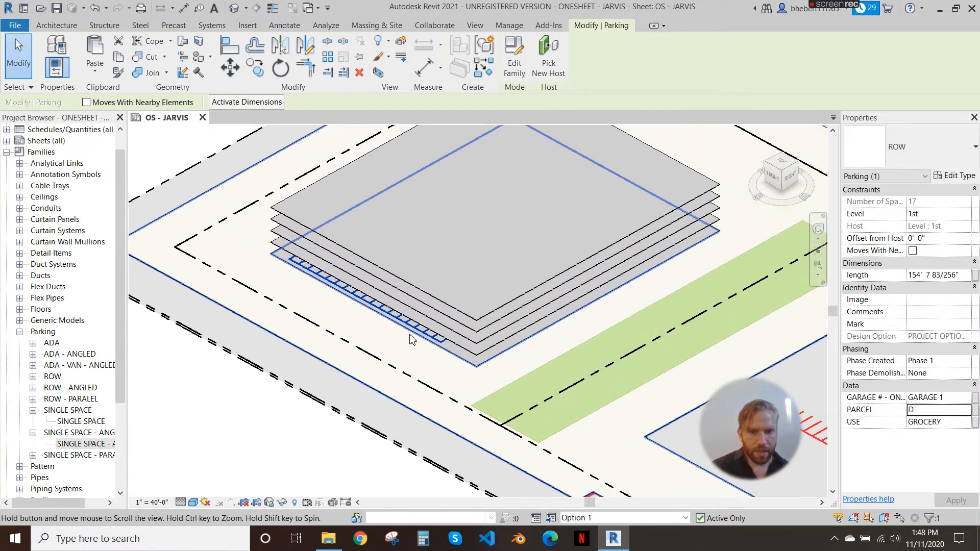
pyautogui.scroll(2, 338, 405)
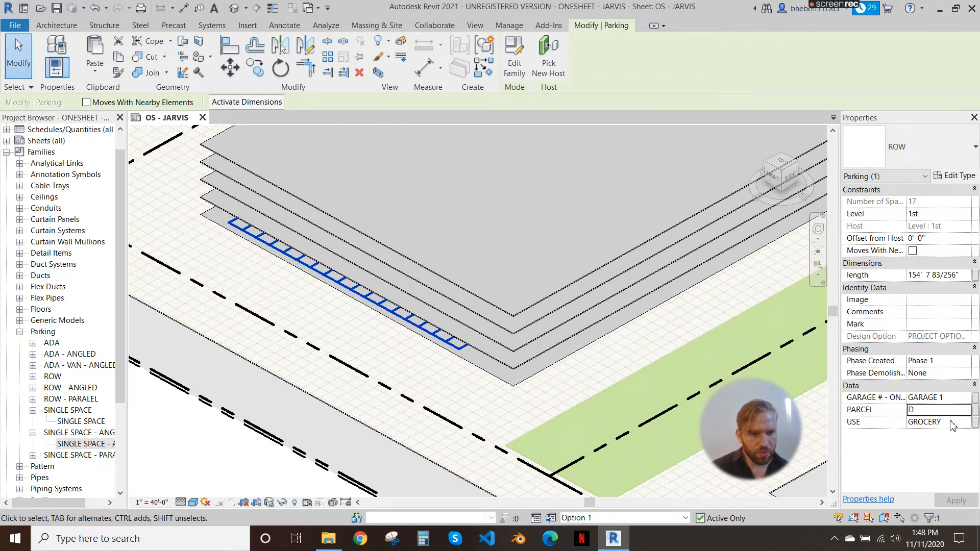
pyautogui.write('RETAIL')
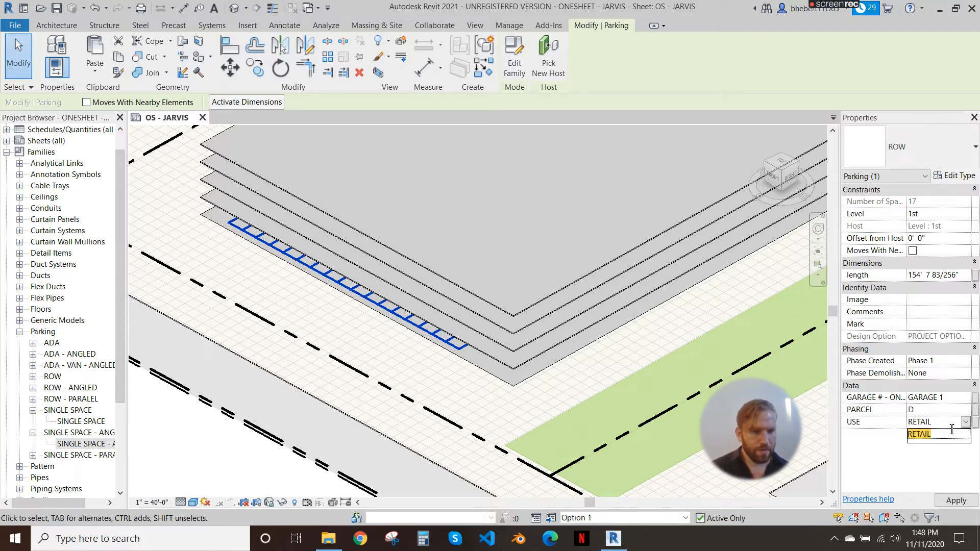
pyautogui.moveTo(460, 338); pyautogui.dragTo(473, 356, button='middle')
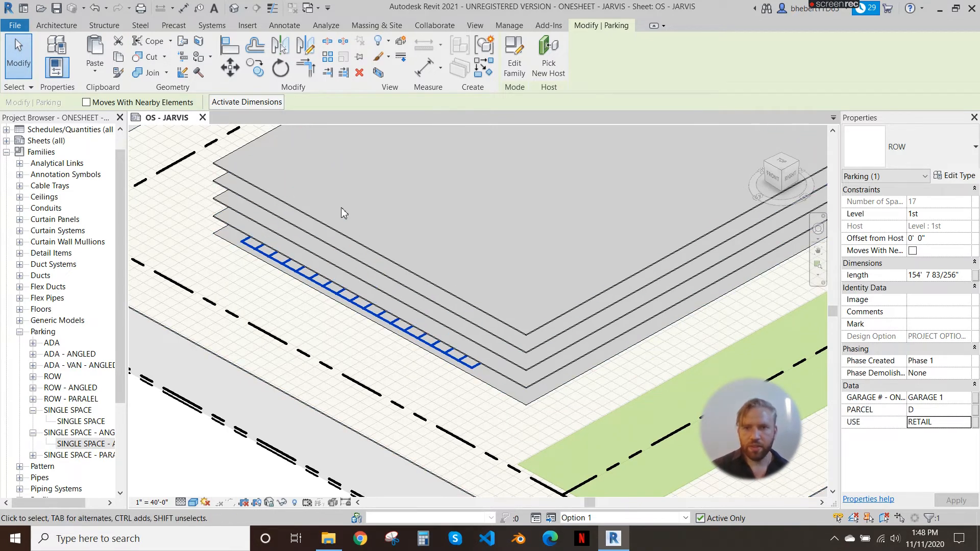
# Copy the garage's 1st-level parking row and paste it aligned to levels 2nd through 5th.
pyautogui.click(94, 69)
pyautogui.click(151, 120)
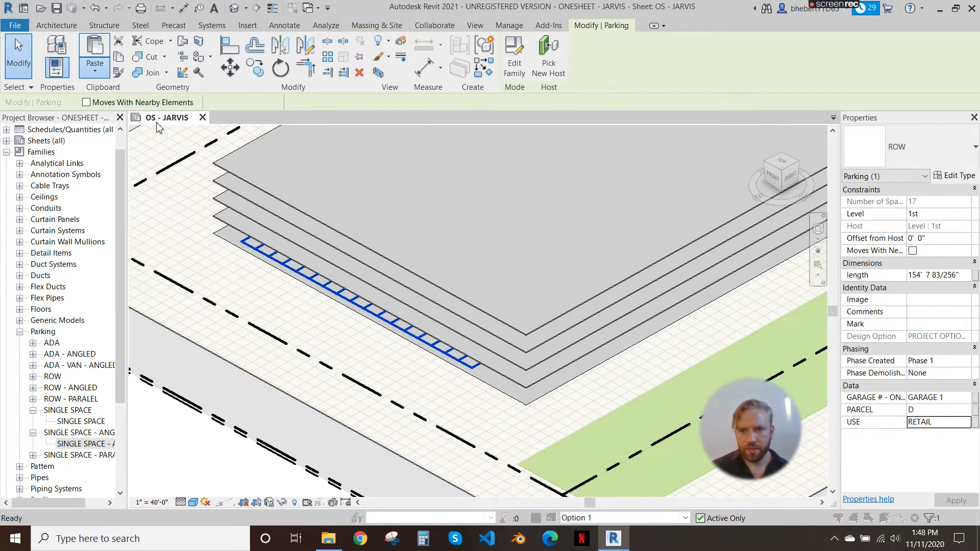
pyautogui.click(426, 193)
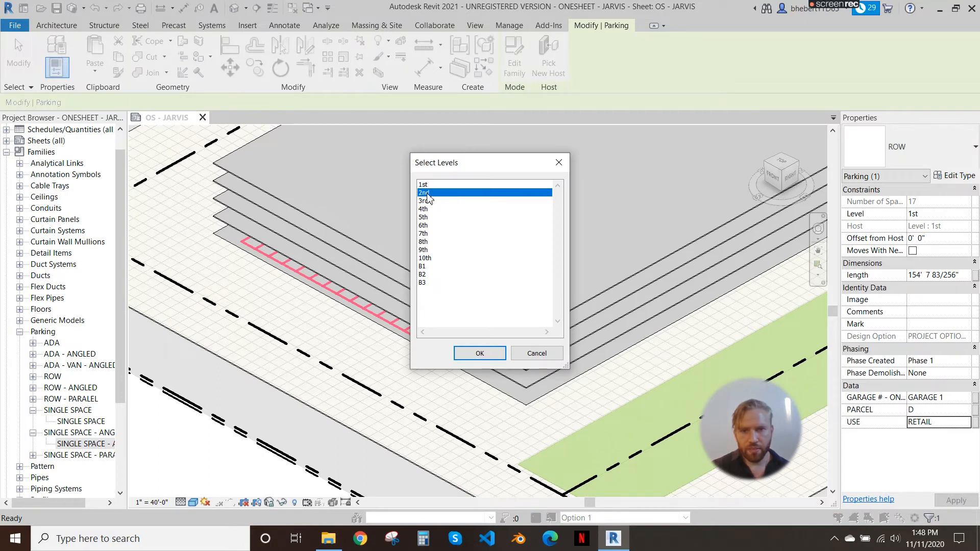
pyautogui.keyDown('shift'); pyautogui.click(427, 217); pyautogui.keyUp('shift')
pyautogui.click(480, 353)
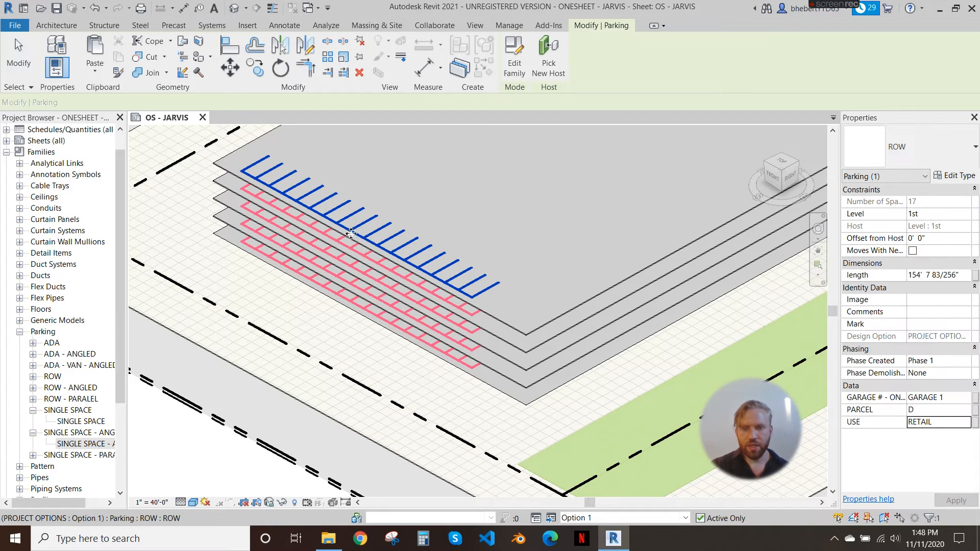
# Select the pasted rows one by one to check their level, garage, parcel and use data.
pyautogui.moveTo(439, 268); pyautogui.dragTo(486, 276, button='middle')
pyautogui.click(516, 321)
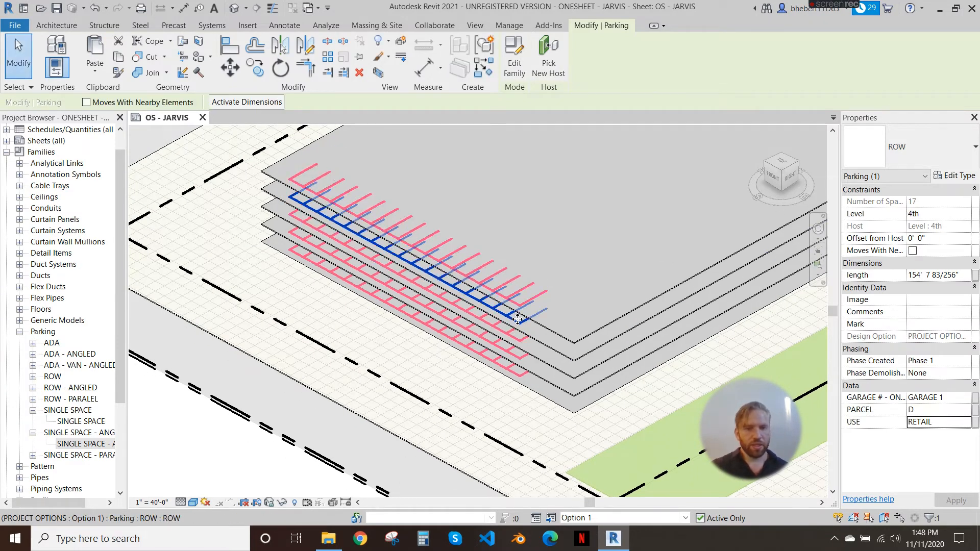
pyautogui.click(535, 285)
pyautogui.click(513, 336)
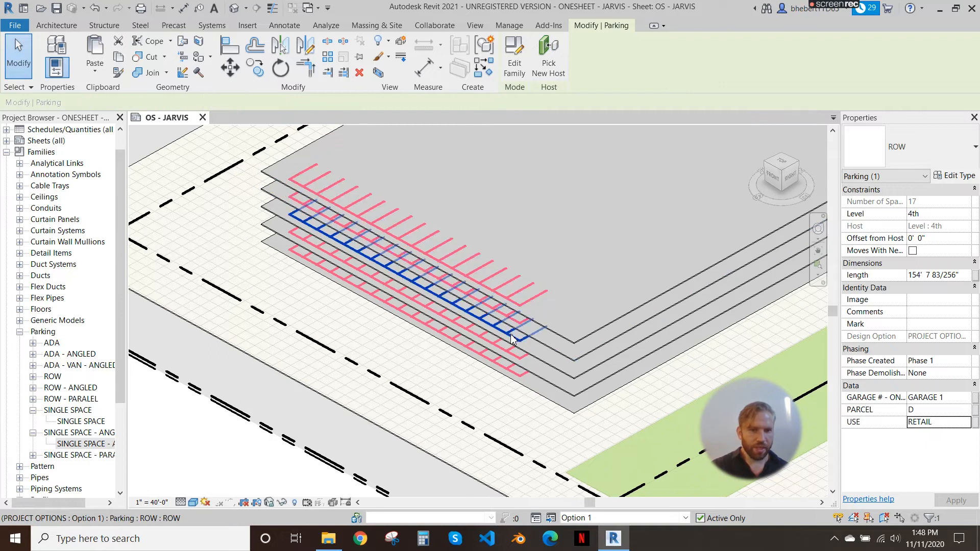
pyautogui.click(518, 355)
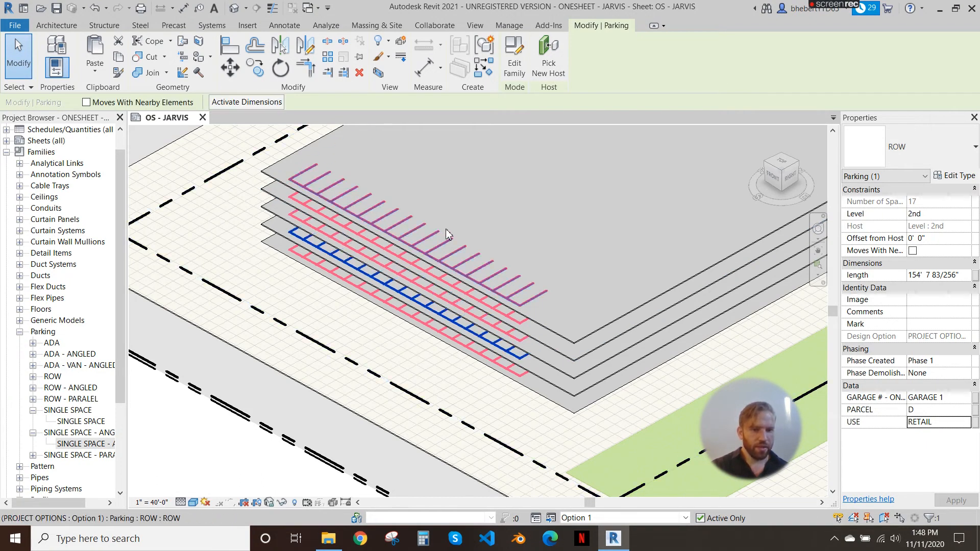
pyautogui.scroll(-4, 460, 240)
pyautogui.click(297, 343)
pyautogui.scroll(-1, 298, 342)
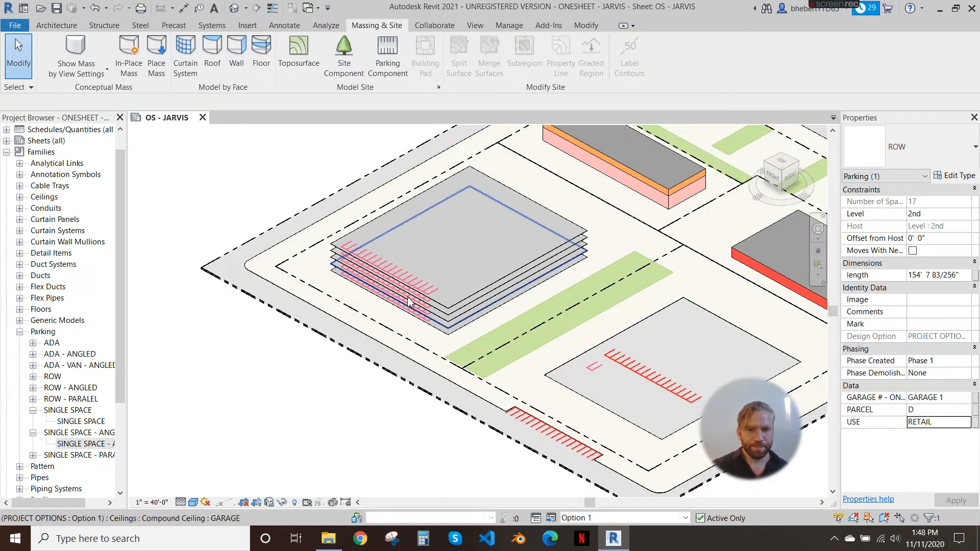
# Inspect the type properties of the parking row on the garage's uppermost level.
pyautogui.click(428, 280)
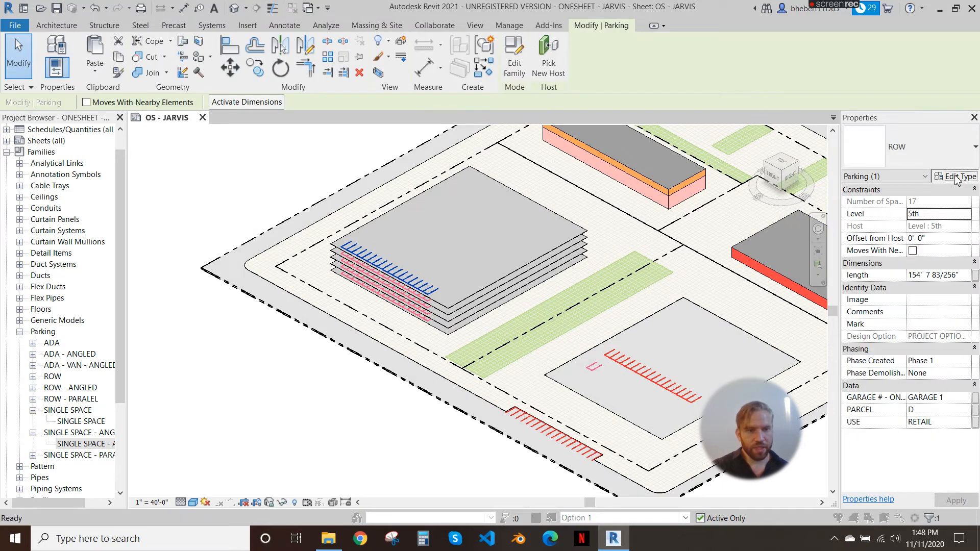
pyautogui.click(956, 177)
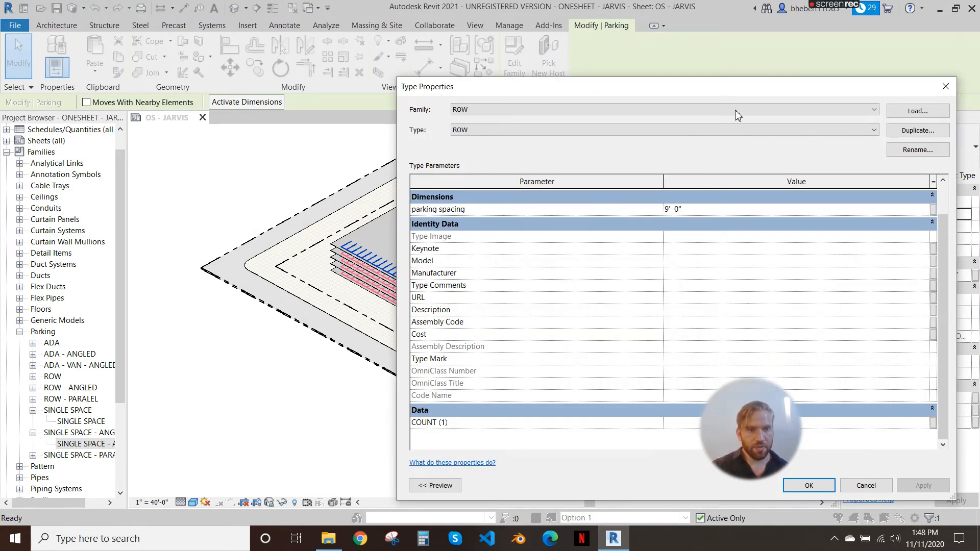
pyautogui.moveTo(623, 91); pyautogui.dragTo(417, 88)
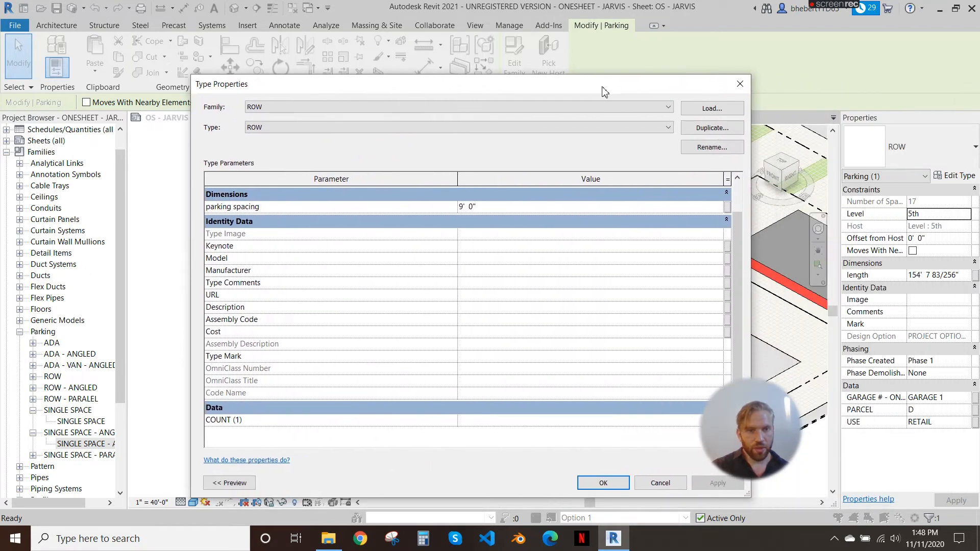
pyautogui.click(744, 87)
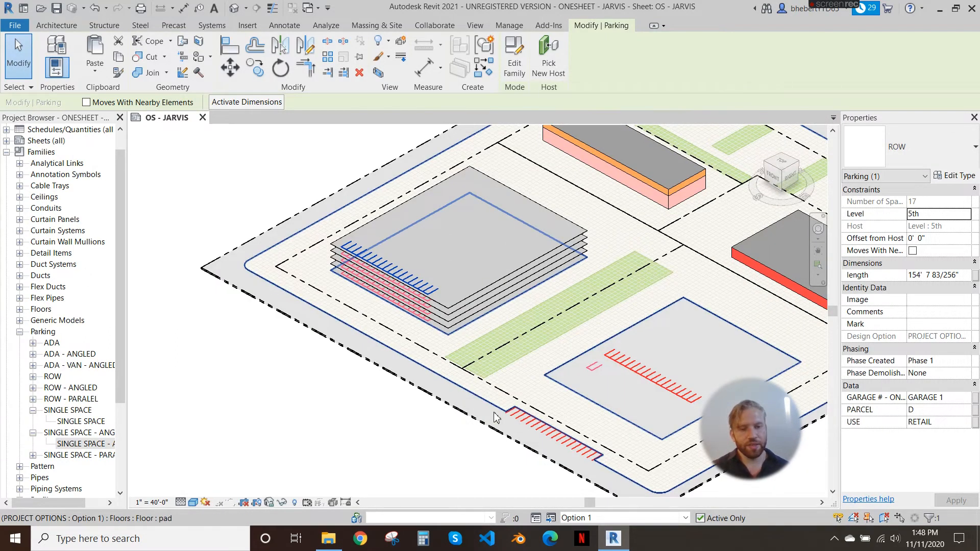
# Reopen the type properties of the uppermost garage row and review the parking spacing and count parameters.
pyautogui.moveTo(516, 398); pyautogui.dragTo(486, 392, button='middle')
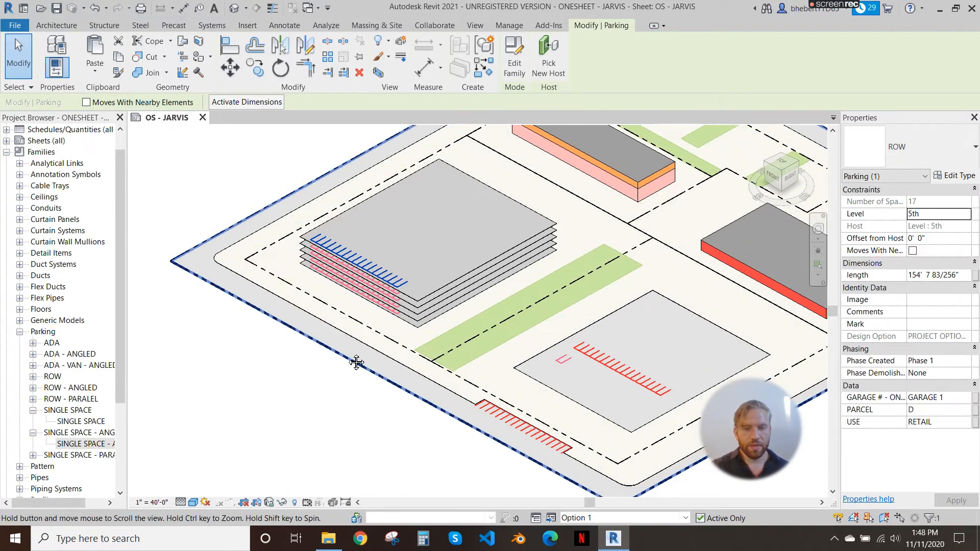
pyautogui.click(308, 416)
pyautogui.scroll(3, 375, 269)
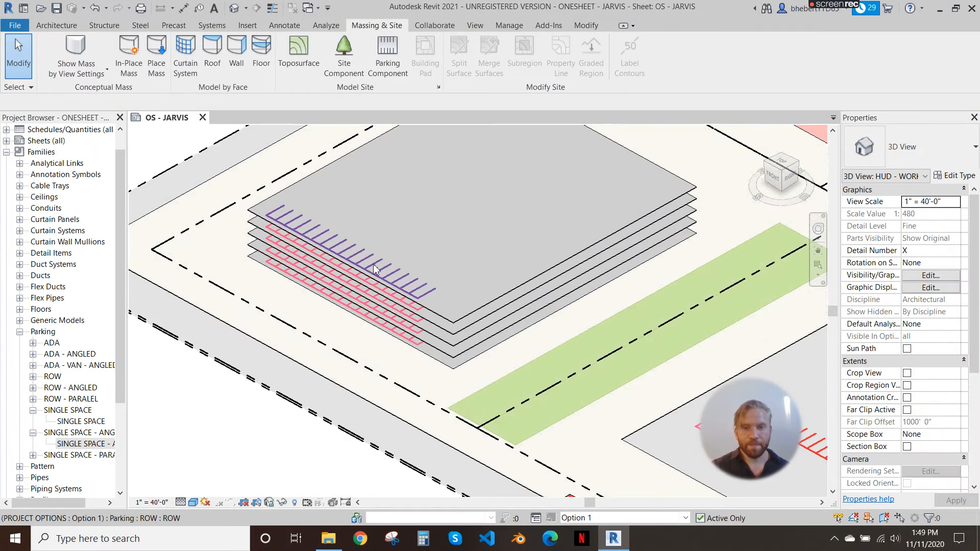
pyautogui.click(376, 269)
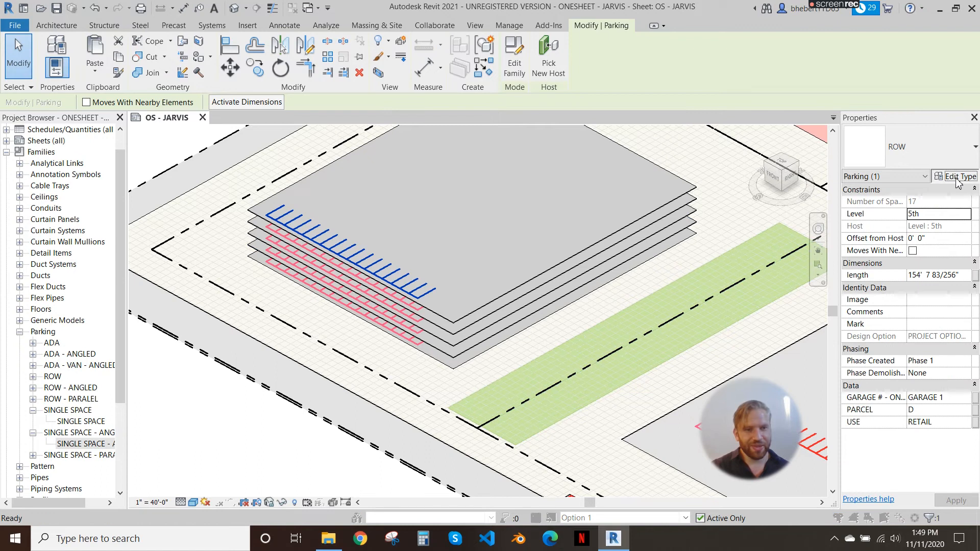
pyautogui.click(955, 176)
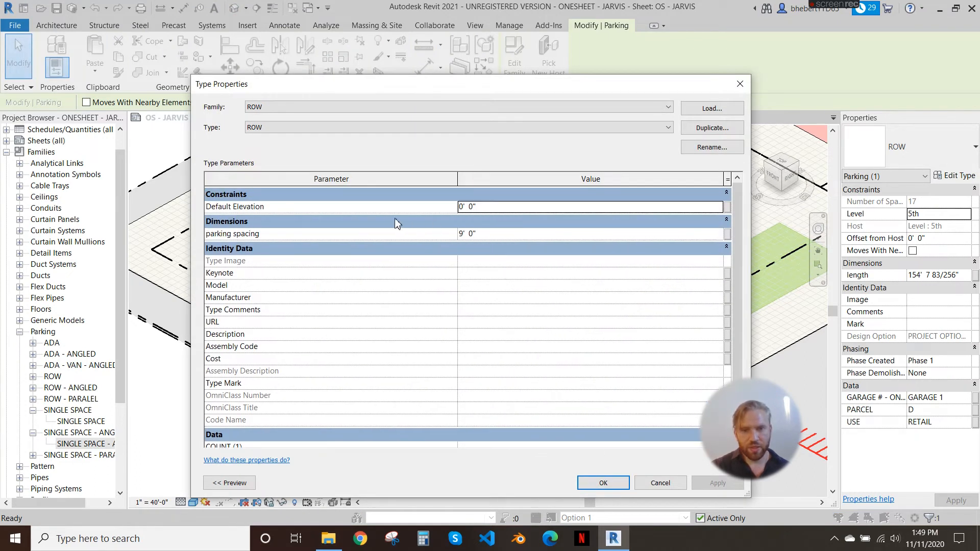
pyautogui.scroll(-1, 545, 445)
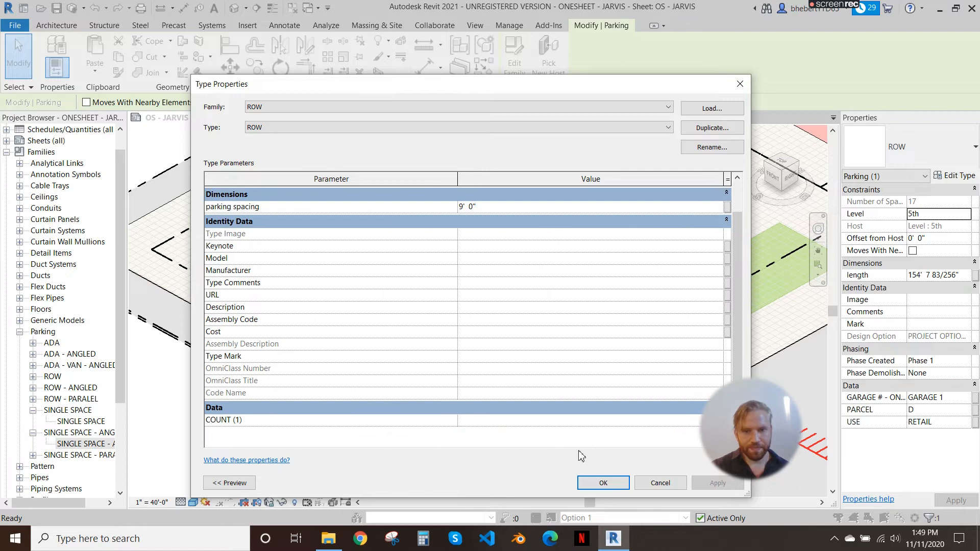
pyautogui.click(604, 483)
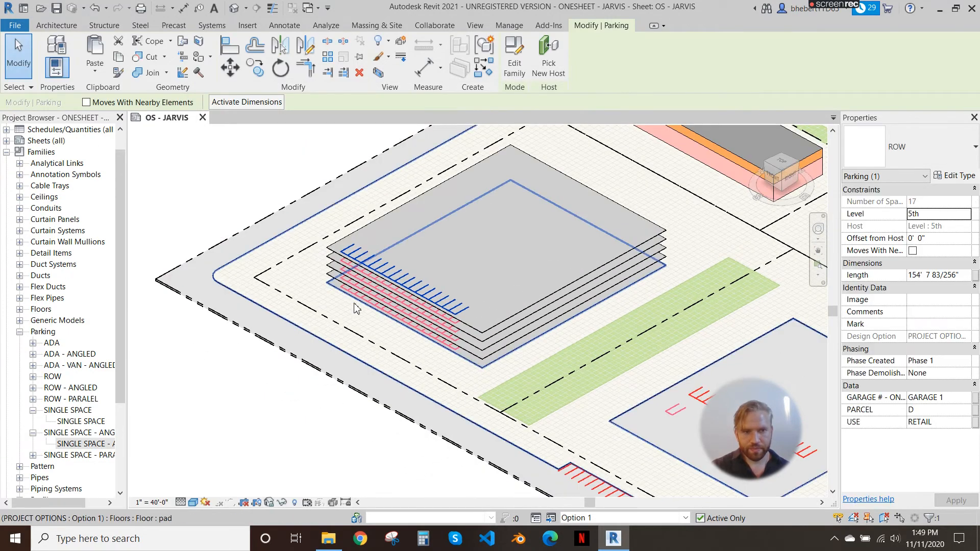
# Look at the ROW parking family in the family editor, close it and return to the sheet.
pyautogui.scroll(3, 356, 308)
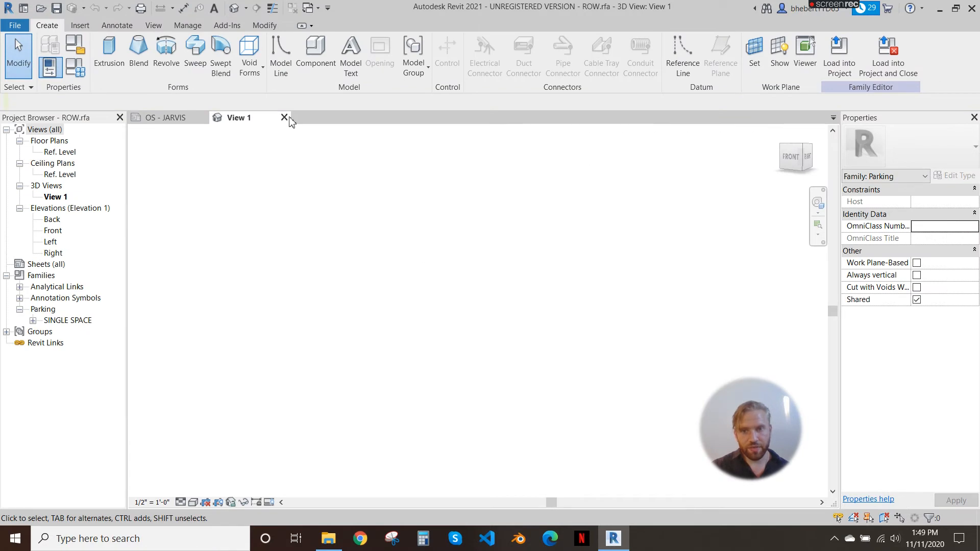
pyautogui.click(286, 118)
pyautogui.click(519, 271)
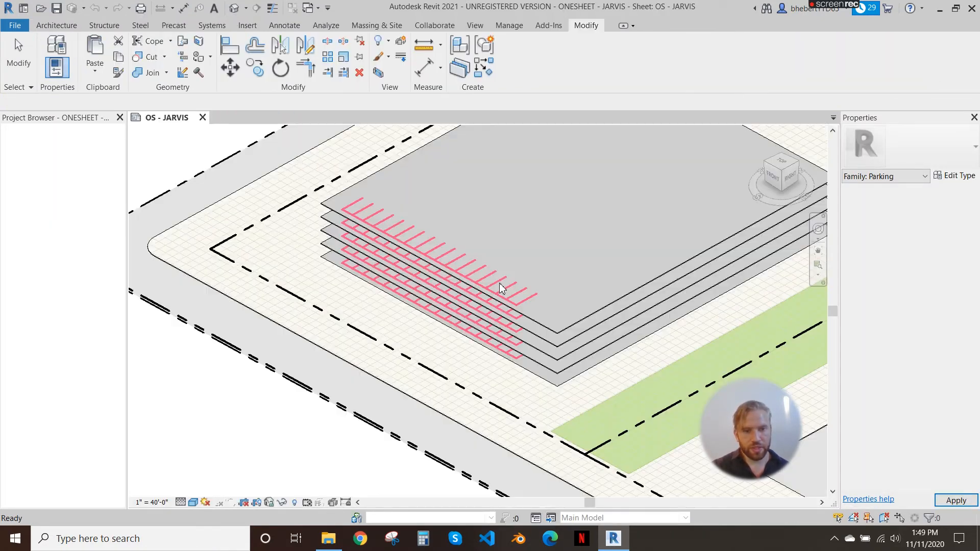
# Leave the activated 3D view and examine the cars provided and ADA spaces required for Garage 1, Lot 1 and on-site parking.
pyautogui.scroll(-6, 408, 270)
pyautogui.moveTo(631, 291); pyautogui.dragTo(525, 317, button='middle')
pyautogui.scroll(-3, 526, 317)
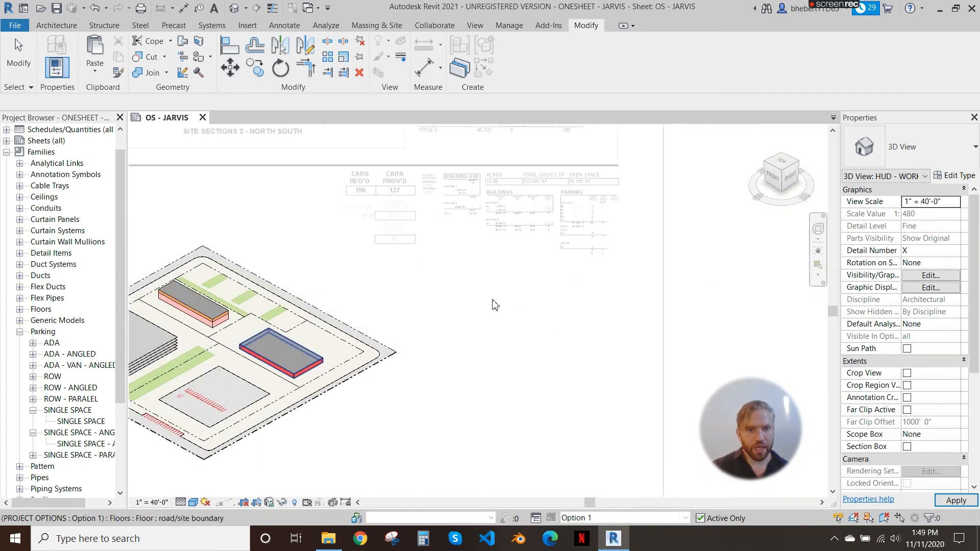
pyautogui.scroll(4, 585, 219)
pyautogui.scroll(3, 584, 223)
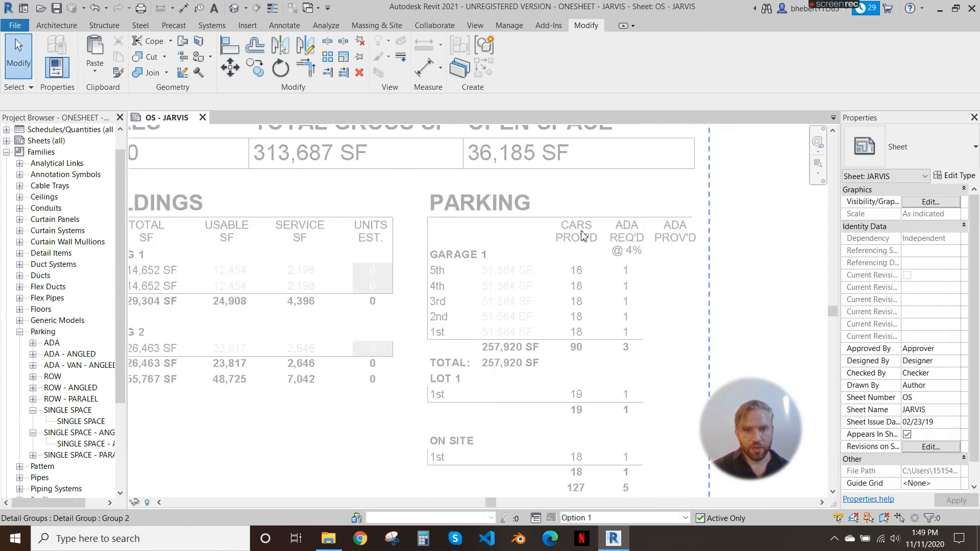
pyautogui.moveTo(502, 306); pyautogui.dragTo(523, 230, button='middle')
pyautogui.scroll(3, 474, 321)
pyautogui.scroll(-2, 533, 261)
pyautogui.moveTo(537, 283); pyautogui.dragTo(409, 296, button='middle')
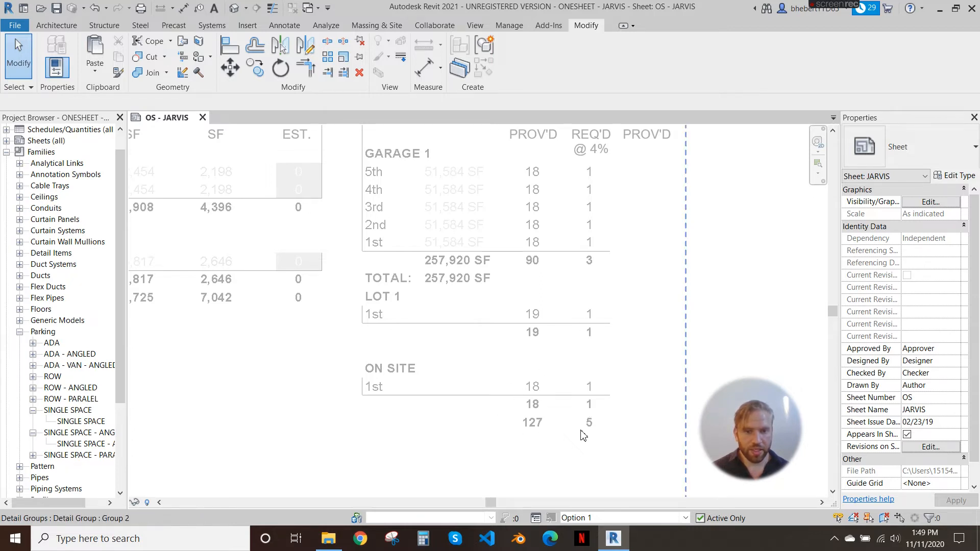
# Examine the sheet's parking table beside the buildings table, including the cars provided and ADA required and provided columns.
pyautogui.scroll(-5, 482, 348)
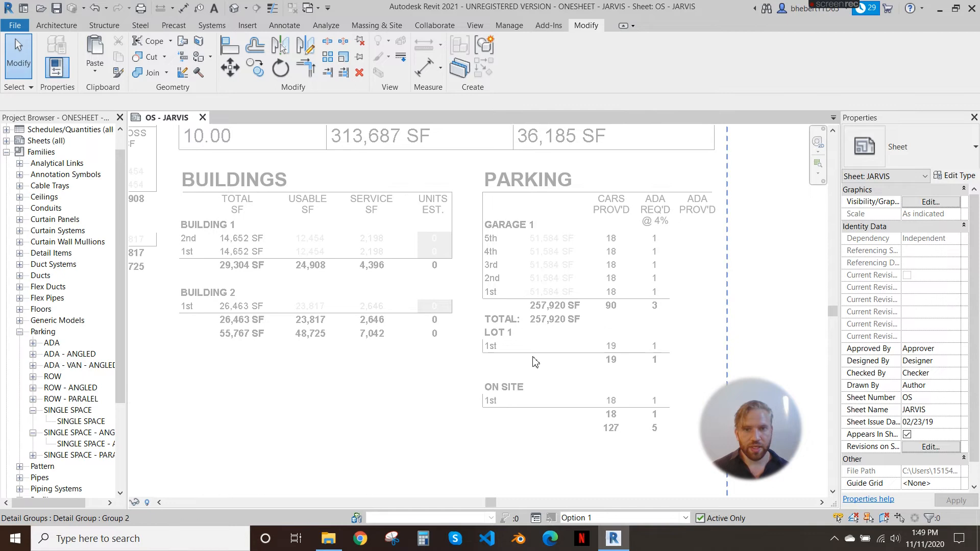
pyautogui.moveTo(478, 345); pyautogui.dragTo(516, 344, button='middle')
pyautogui.scroll(2, 630, 301)
pyautogui.moveTo(688, 224); pyautogui.dragTo(645, 214, button='middle')
pyautogui.scroll(1, 664, 153)
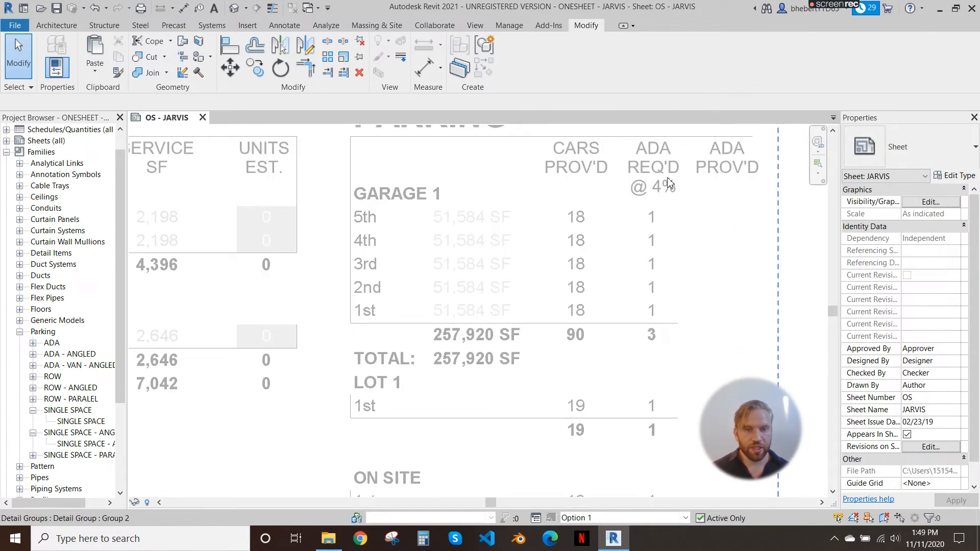
pyautogui.scroll(-2, 657, 223)
pyautogui.moveTo(465, 221); pyautogui.dragTo(552, 228, button='middle')
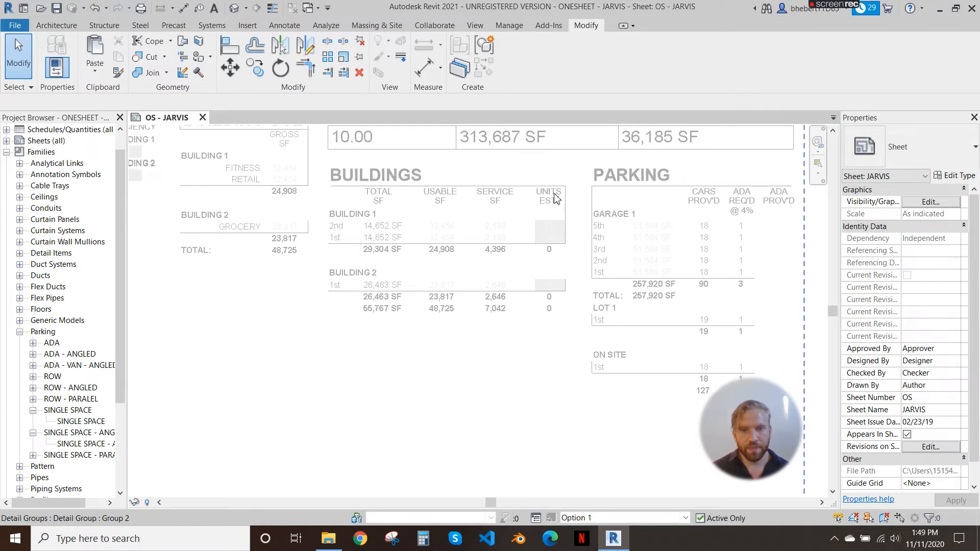
# Look across the parcel data tables on the sheet and examine Parcel D's parking provided and Garage 1 figures.
pyautogui.scroll(-4, 586, 193)
pyautogui.moveTo(558, 286); pyautogui.dragTo(738, 221, button='middle')
pyautogui.scroll(2, 279, 419)
pyautogui.scroll(3, 347, 388)
pyautogui.moveTo(474, 338); pyautogui.dragTo(308, 338, button='middle')
pyautogui.moveTo(606, 329); pyautogui.dragTo(328, 337, button='middle')
pyautogui.scroll(-3, 328, 337)
pyautogui.moveTo(482, 336); pyautogui.dragTo(302, 335, button='middle')
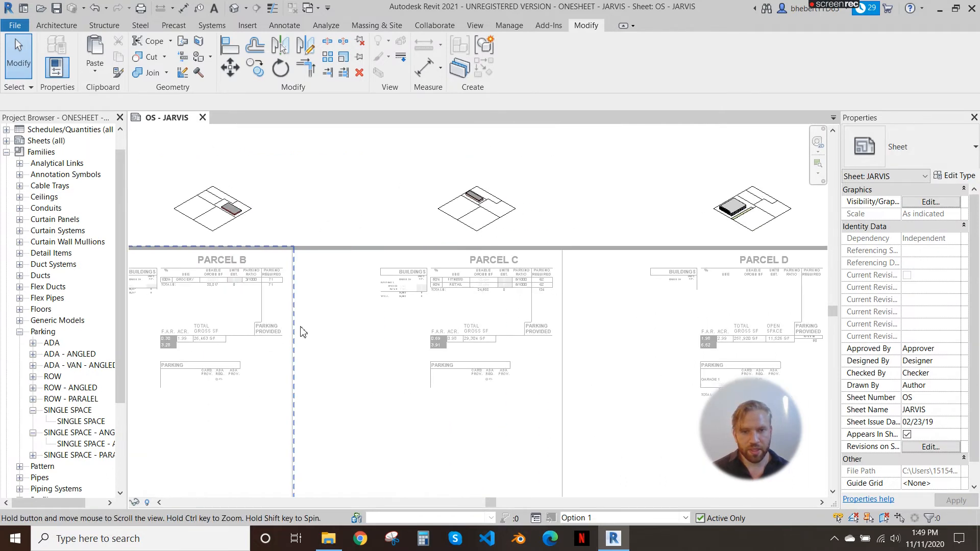
pyautogui.moveTo(580, 334); pyautogui.dragTo(389, 323, button='middle')
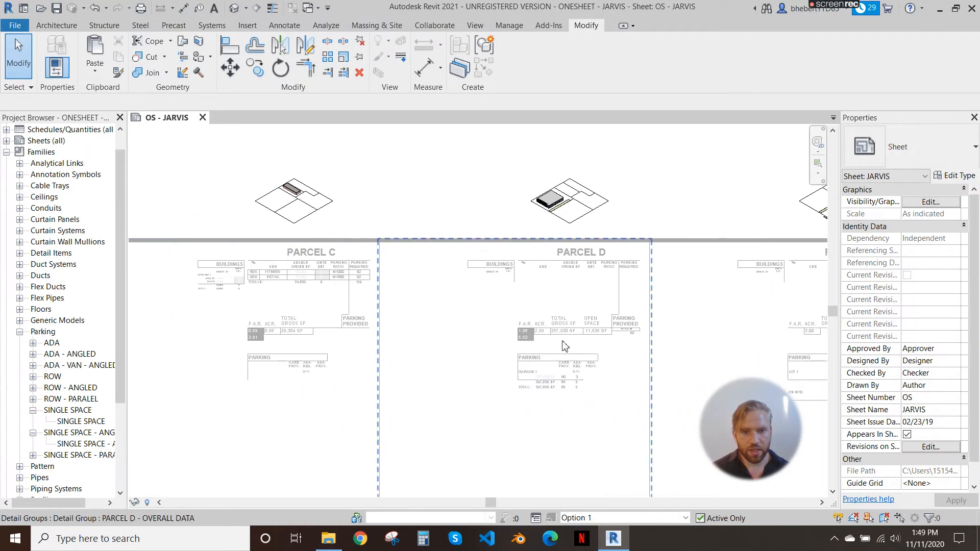
pyautogui.scroll(3, 565, 347)
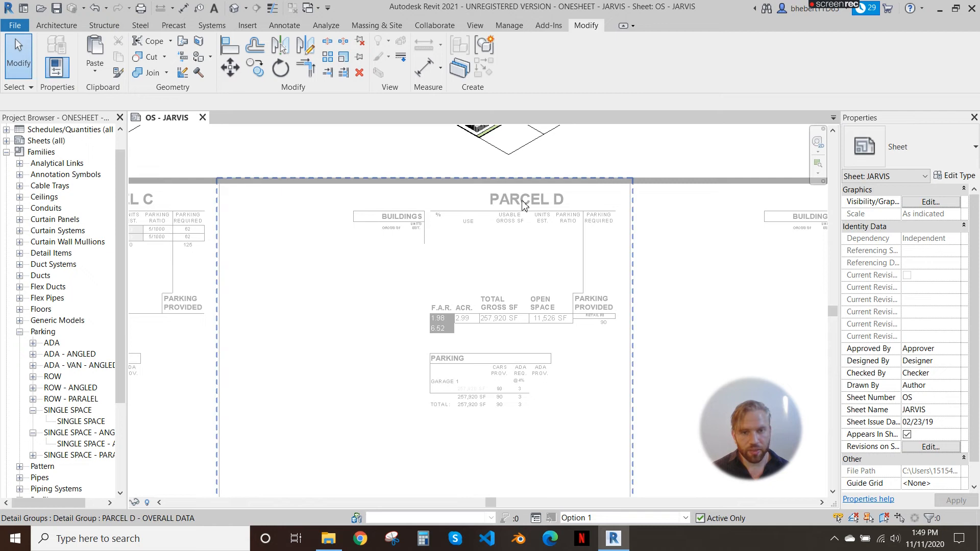
pyautogui.scroll(2, 471, 392)
pyautogui.scroll(-1, 490, 402)
pyautogui.moveTo(515, 386); pyautogui.dragTo(474, 381, button='middle')
pyautogui.scroll(5, 626, 280)
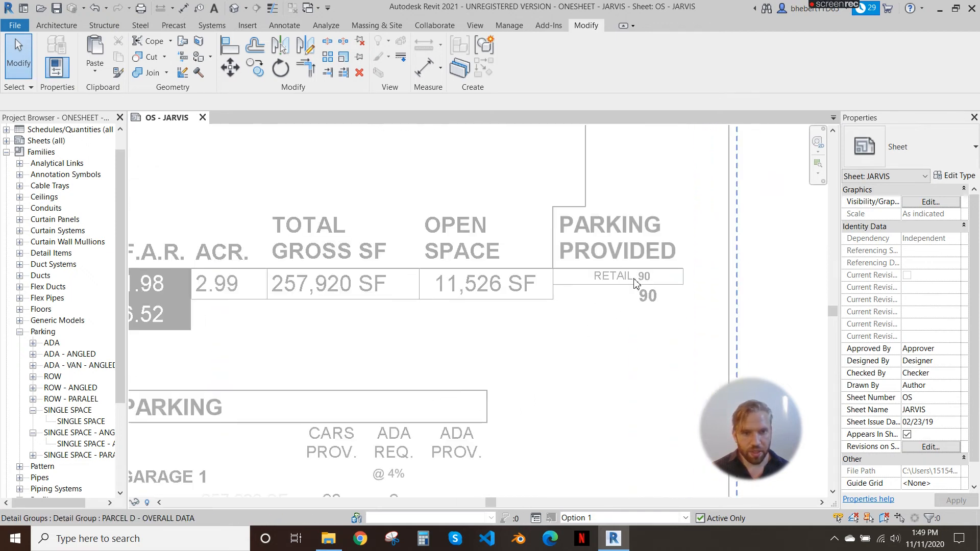
# Examine Parcel E's parking provided and its Lot 1 and on-site parking table.
pyautogui.scroll(-3, 612, 284)
pyautogui.moveTo(612, 309); pyautogui.dragTo(563, 429, button='middle')
pyautogui.scroll(-1, 562, 429)
pyautogui.scroll(-1, 503, 303)
pyautogui.moveTo(478, 315); pyautogui.dragTo(228, 318, button='middle')
pyautogui.moveTo(507, 306); pyautogui.dragTo(341, 288, button='middle')
pyautogui.scroll(-1, 341, 288)
pyautogui.scroll(1, 514, 398)
pyautogui.moveTo(515, 398); pyautogui.dragTo(453, 311, button='middle')
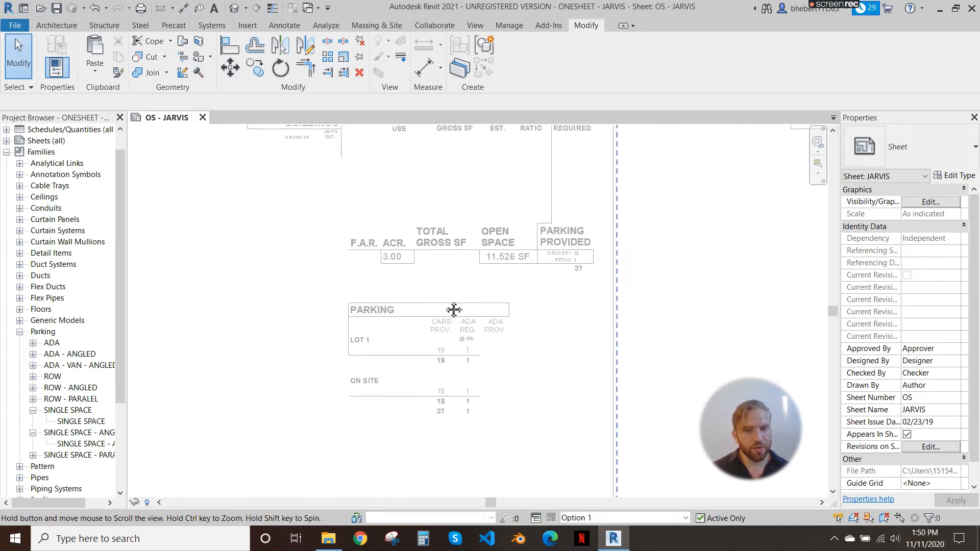
pyautogui.scroll(1, 411, 374)
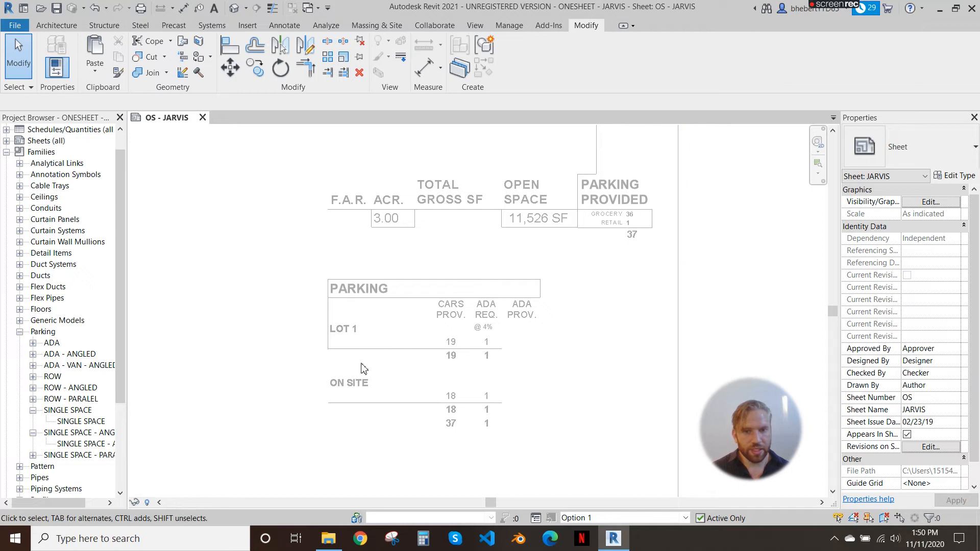
# Look over the remaining parcel tables and the small parcel key diagrams above them.
pyautogui.scroll(-1, 429, 313)
pyautogui.moveTo(437, 315); pyautogui.dragTo(412, 416, button='middle')
pyautogui.scroll(-1, 432, 415)
pyautogui.moveTo(459, 316); pyautogui.dragTo(438, 261, button='middle')
pyautogui.scroll(-1, 455, 259)
pyautogui.moveTo(494, 277); pyautogui.dragTo(328, 319, button='middle')
pyautogui.moveTo(455, 298); pyautogui.dragTo(242, 313, button='middle')
pyautogui.scroll(-2, 385, 293)
pyautogui.moveTo(396, 273); pyautogui.dragTo(599, 380, button='middle')
pyautogui.scroll(-1, 426, 266)
pyautogui.moveTo(423, 265); pyautogui.dragTo(555, 373, button='middle')
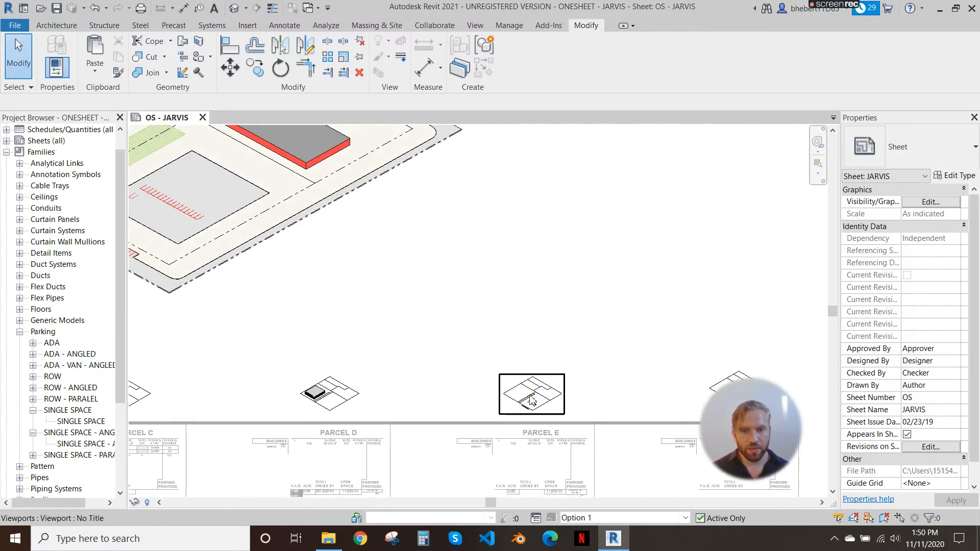
# Inspect the Parcel E key diagram, then survey the main 3D view, site plan and garage diagrams on the sheet.
pyautogui.scroll(4, 542, 407)
pyautogui.scroll(-2, 554, 411)
pyautogui.scroll(-2, 482, 386)
pyautogui.moveTo(468, 391); pyautogui.dragTo(599, 401, button='middle')
pyautogui.scroll(-1, 491, 358)
pyautogui.moveTo(491, 357); pyautogui.dragTo(641, 448, button='middle')
pyautogui.moveTo(513, 280); pyautogui.dragTo(519, 378, button='middle')
pyautogui.scroll(-1, 529, 281)
pyautogui.scroll(-1, 434, 350)
pyautogui.moveTo(434, 350); pyautogui.dragTo(519, 343, button='middle')
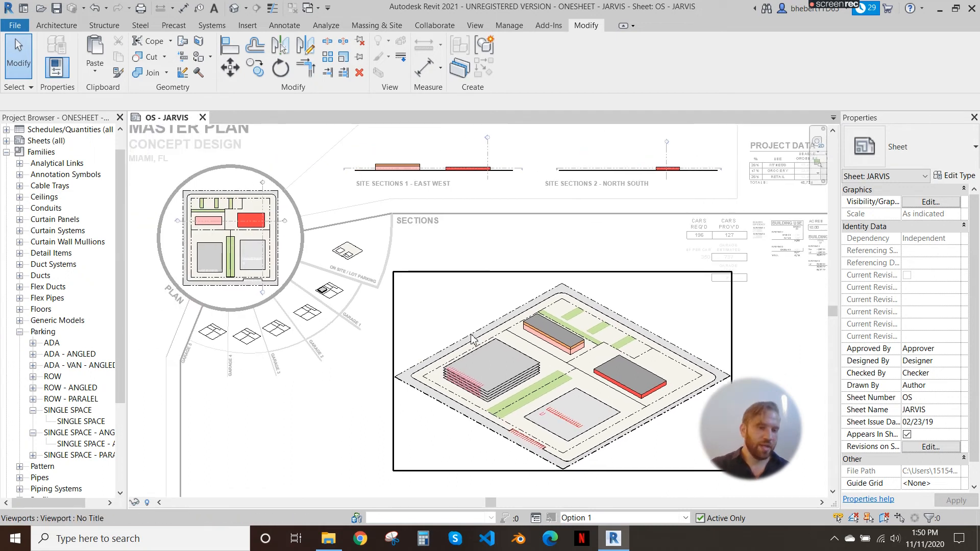
pyautogui.moveTo(472, 328); pyautogui.dragTo(489, 302, button='middle')
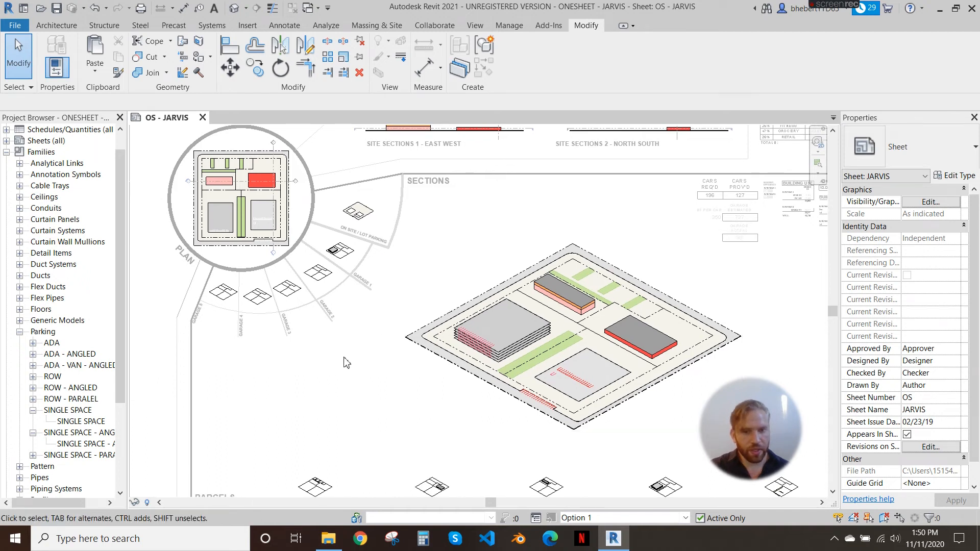
pyautogui.scroll(-2, 388, 358)
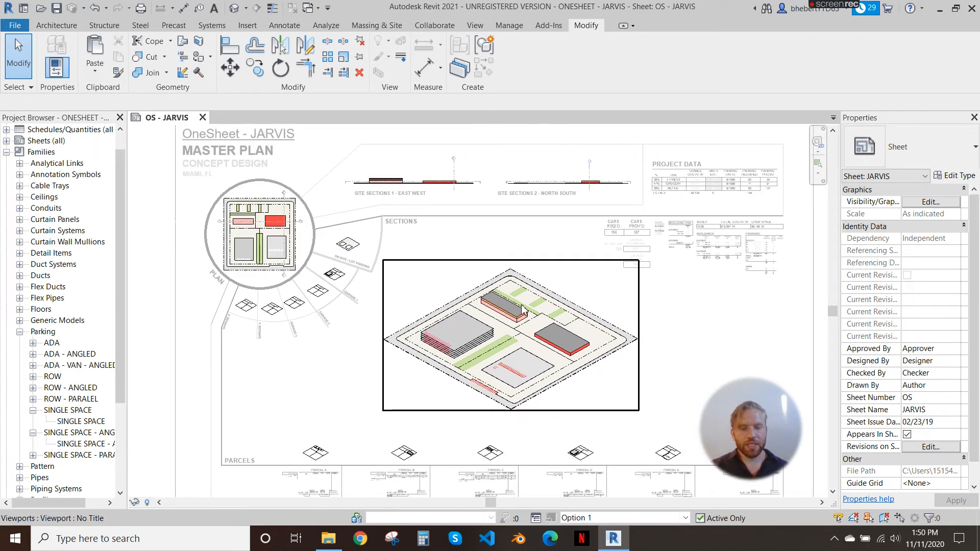
# Activate the main 3D view, examine the fitness ceiling's building and target efficiency data, and return to the sheet.
pyautogui.scroll(3, 553, 323)
pyautogui.doubleClick(554, 323)
pyautogui.scroll(2, 554, 323)
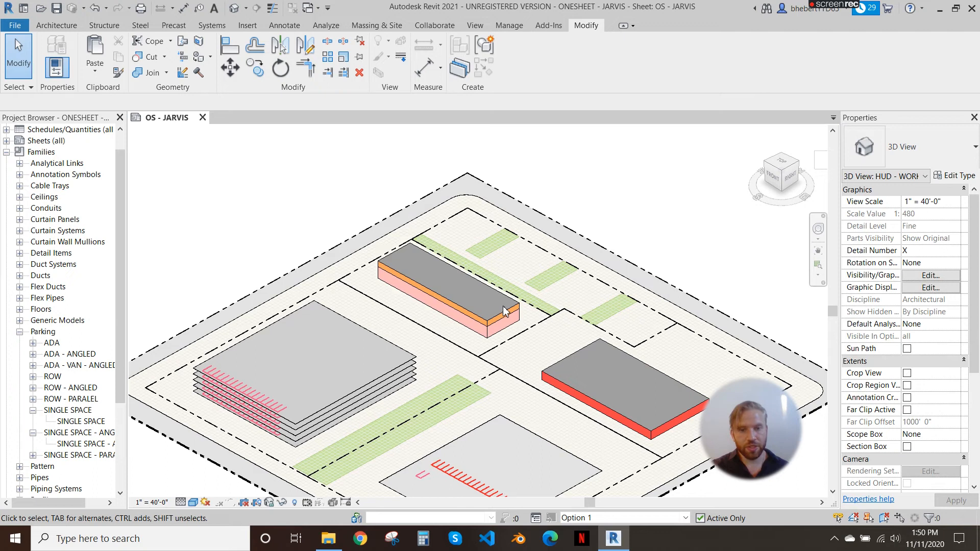
pyautogui.click(510, 311)
pyautogui.click(510, 311)
pyautogui.scroll(2, 509, 314)
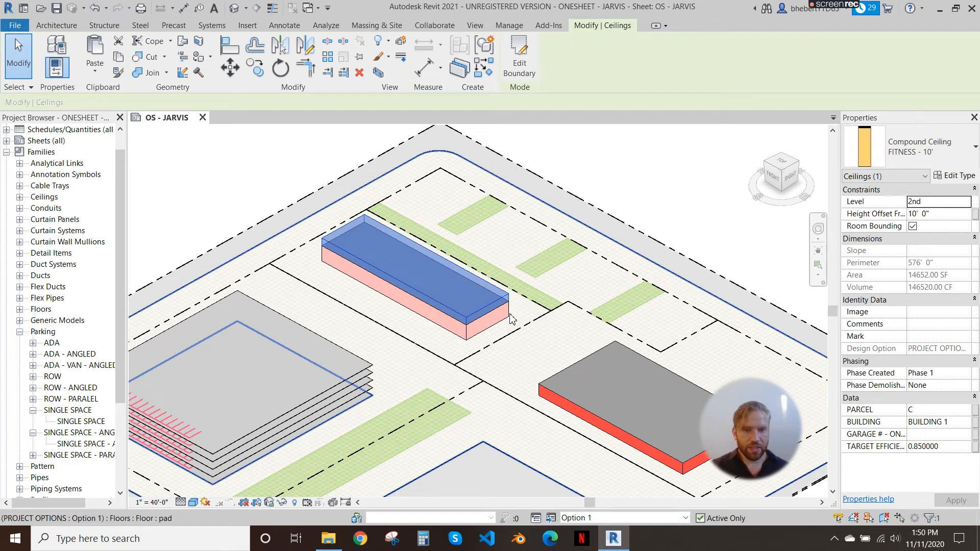
pyautogui.click(508, 317)
pyautogui.moveTo(564, 383); pyautogui.dragTo(510, 290, button='middle')
pyautogui.click(523, 328)
pyautogui.scroll(-1, 474, 317)
pyautogui.click(454, 283)
pyautogui.click(456, 266)
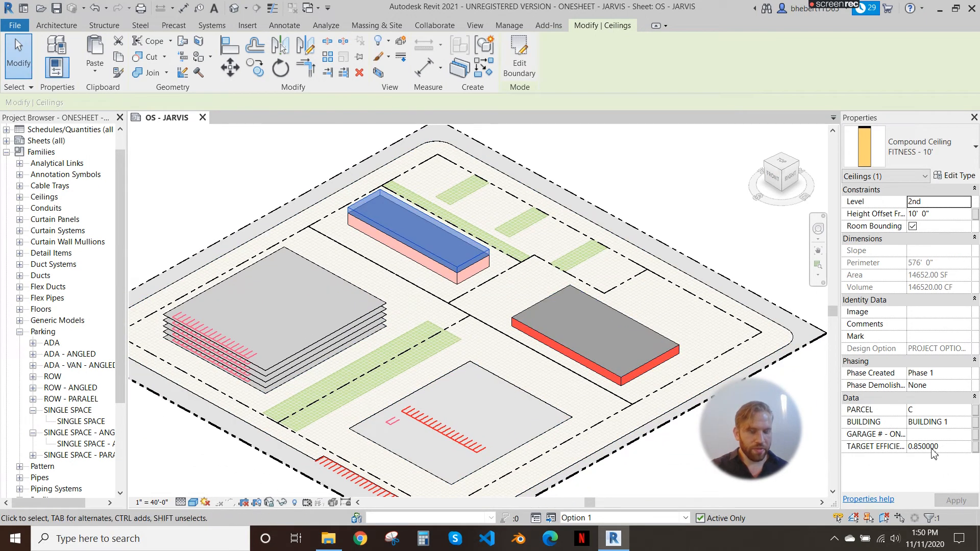
pyautogui.scroll(-2, 466, 309)
pyautogui.moveTo(437, 304); pyautogui.dragTo(628, 361, button='middle')
pyautogui.scroll(-1, 548, 301)
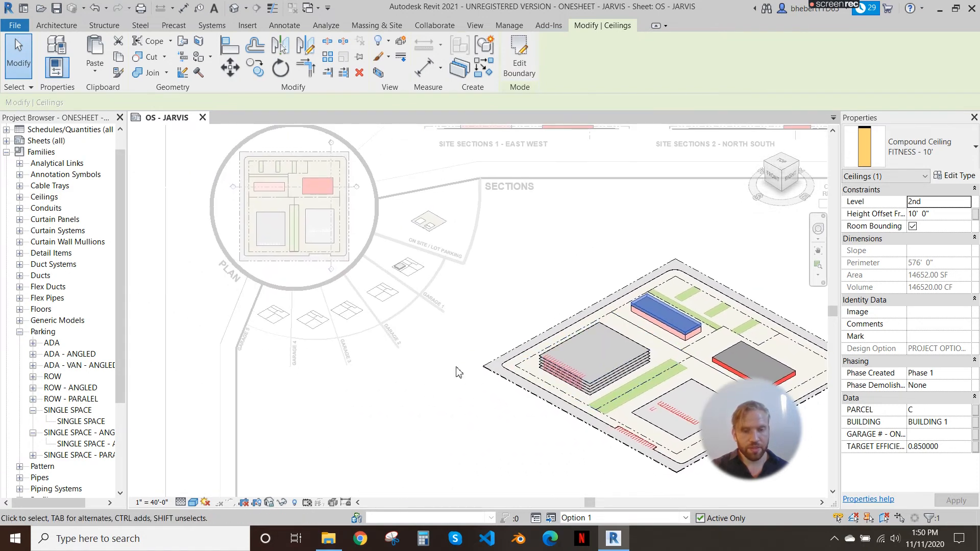
pyautogui.doubleClick(426, 389)
pyautogui.scroll(-1, 473, 361)
pyautogui.moveTo(474, 359); pyautogui.dragTo(519, 389, button='middle')
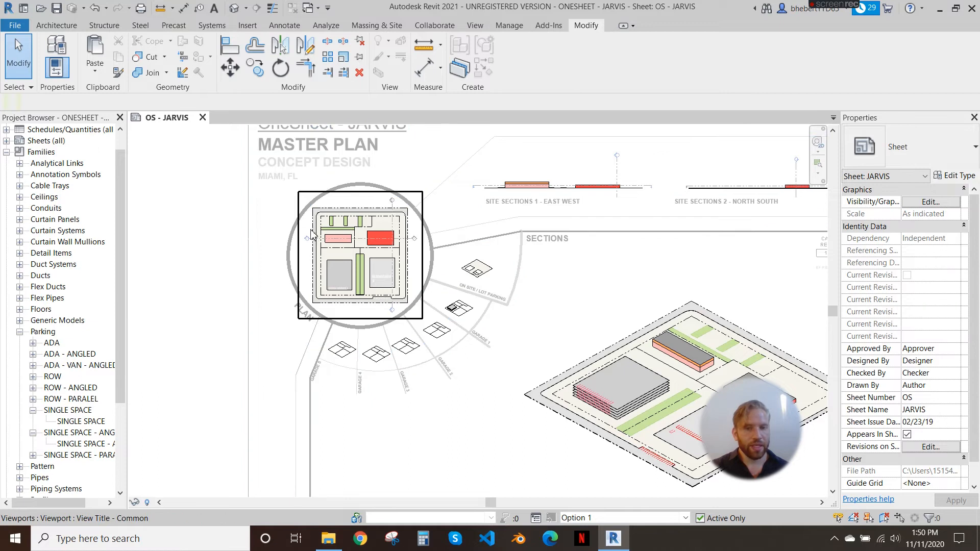
# Activate the site plan view and copy Building 1's retail ceiling so the copy adjoins its lower edge.
pyautogui.scroll(3, 312, 229)
pyautogui.click(457, 295)
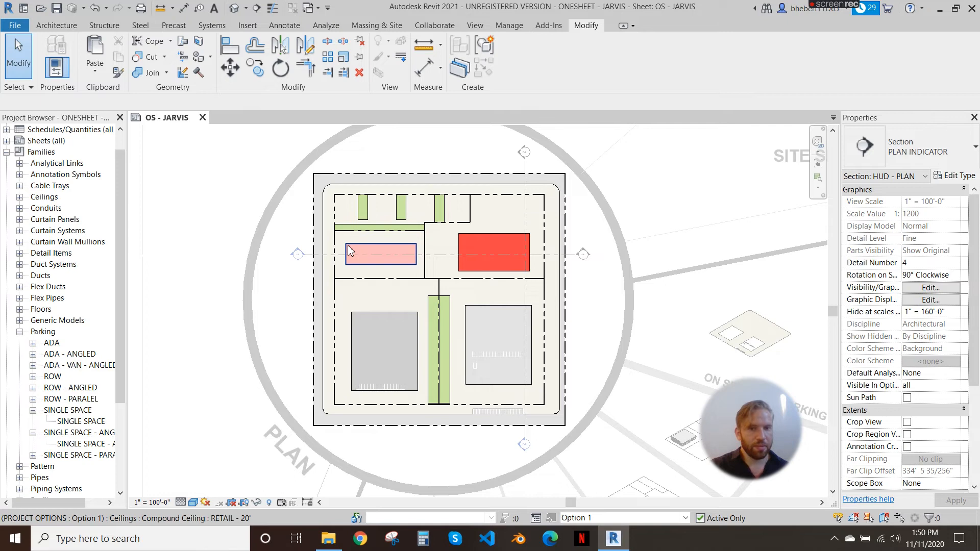
pyautogui.scroll(3, 350, 250)
pyautogui.click(413, 250)
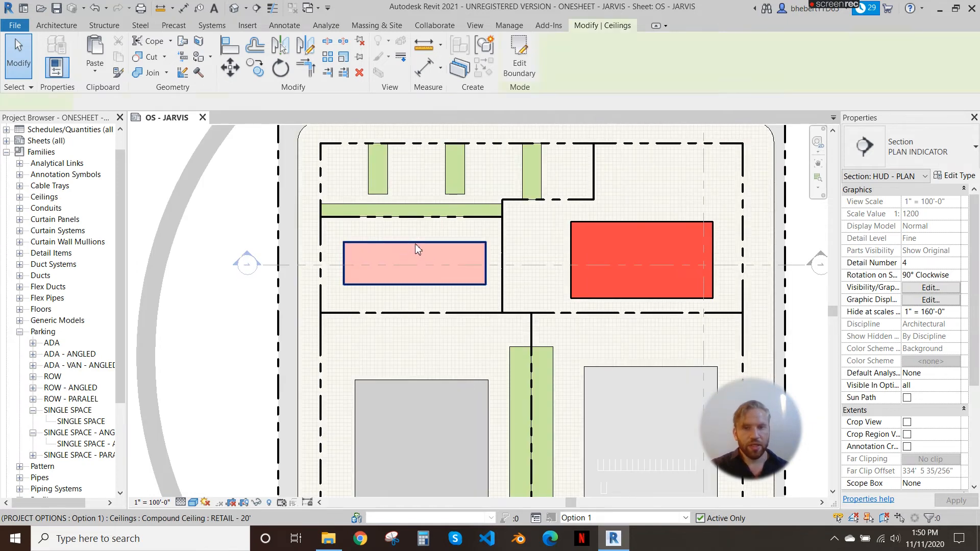
pyautogui.click(262, 76)
pyautogui.scroll(3, 347, 250)
pyautogui.click(324, 256)
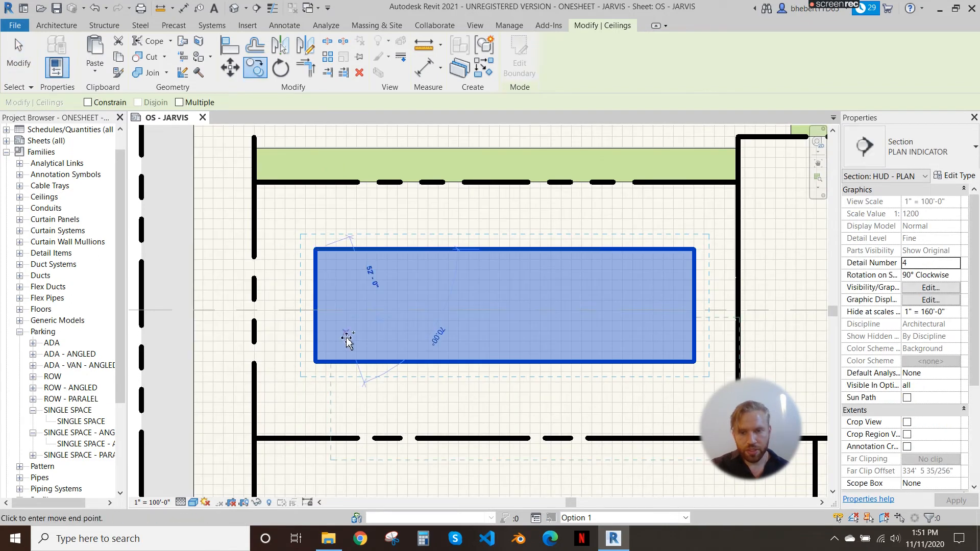
pyautogui.click(316, 363)
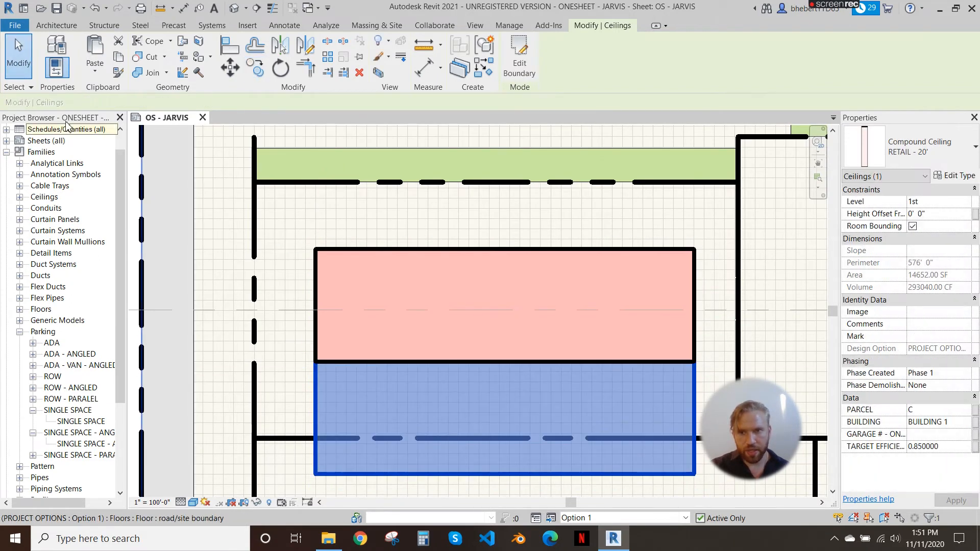
pyautogui.click(23, 61)
# Change the copied ceiling's type to SERVICE - 20'.
pyautogui.click(317, 379)
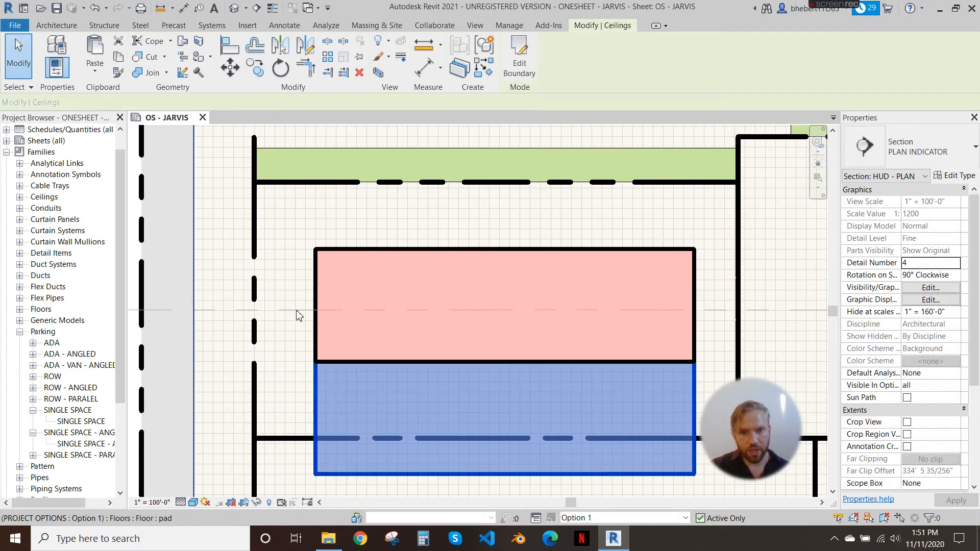
pyautogui.scroll(-2, 296, 313)
pyautogui.moveTo(375, 312); pyautogui.dragTo(352, 287, button='middle')
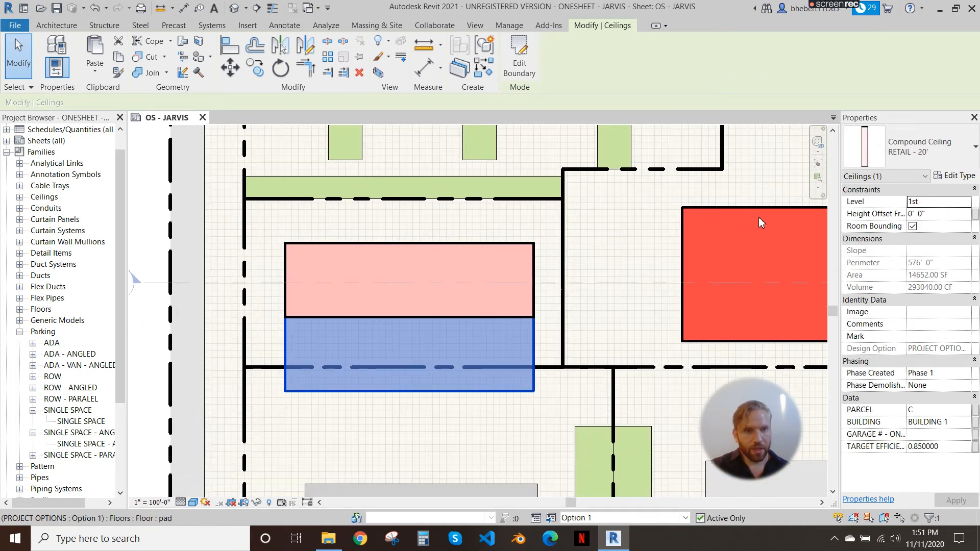
pyautogui.click(960, 156)
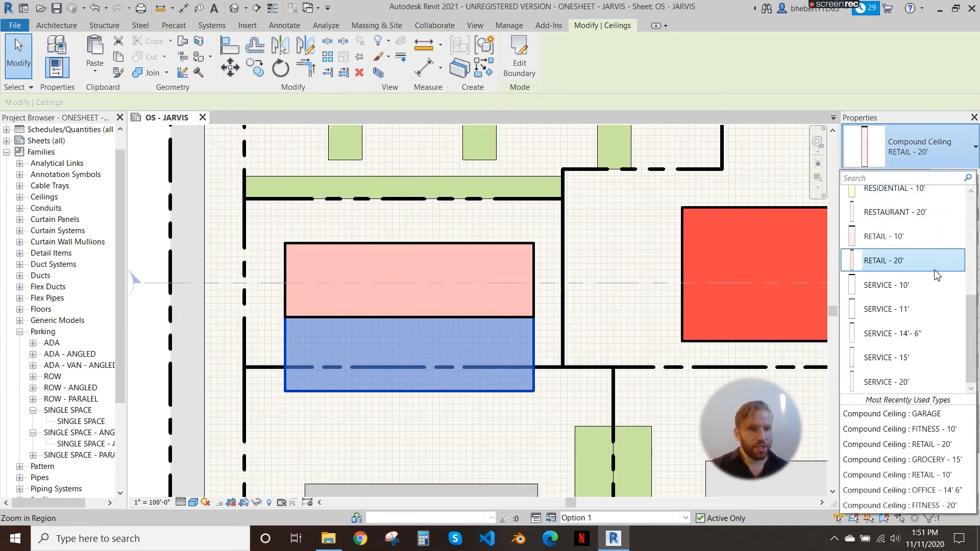
pyautogui.click(907, 382)
pyautogui.moveTo(524, 336); pyautogui.dragTo(517, 320, button='middle')
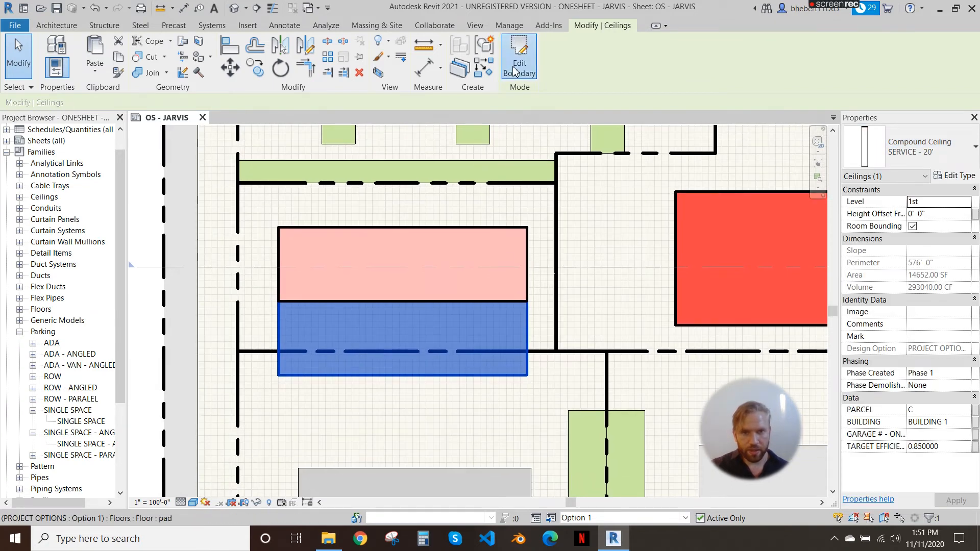
# Edit the service ceiling's boundary, pulling its lower edge up to leave a narrow strip of about 2,664 SF below the retail block.
pyautogui.click(492, 319)
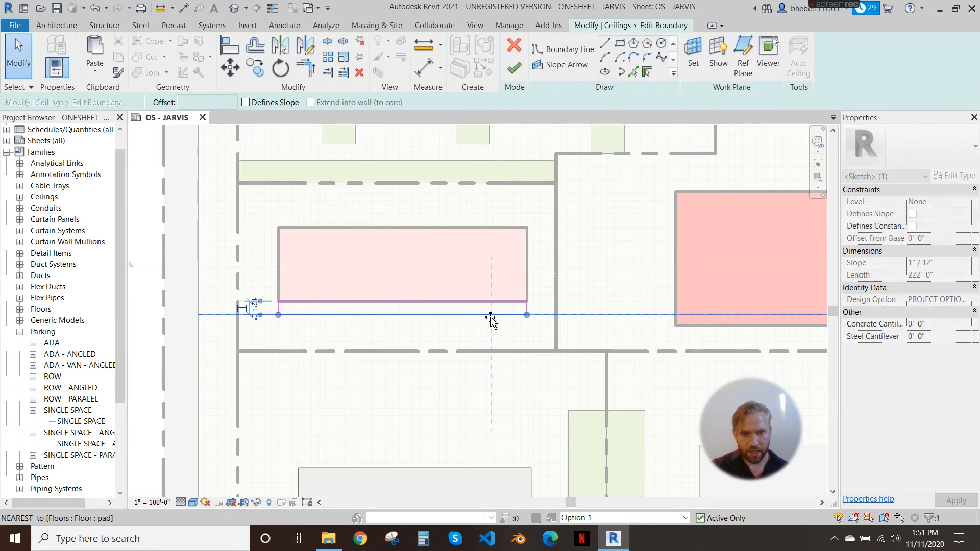
pyautogui.moveTo(452, 299); pyautogui.dragTo(455, 300, button='middle')
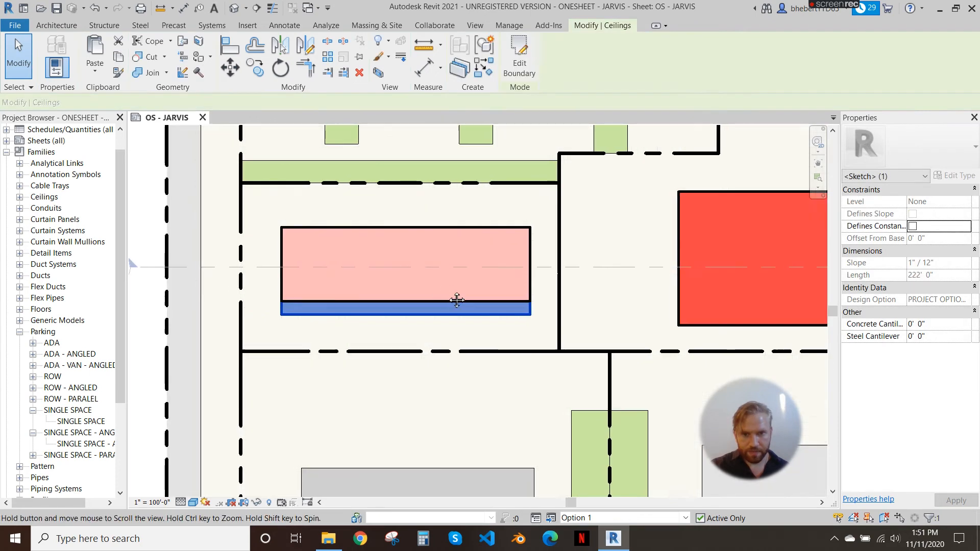
pyautogui.scroll(-2, 454, 299)
pyautogui.click(288, 315)
pyautogui.scroll(1, 358, 321)
pyautogui.moveTo(372, 310)
pyautogui.mouseDown(button='middle')
pyautogui.moveTo(397, 313)
pyautogui.moveTo(353, 313)
pyautogui.mouseUp(button='middle')
pyautogui.scroll(5, 397, 311)
pyautogui.scroll(-3, 348, 289)
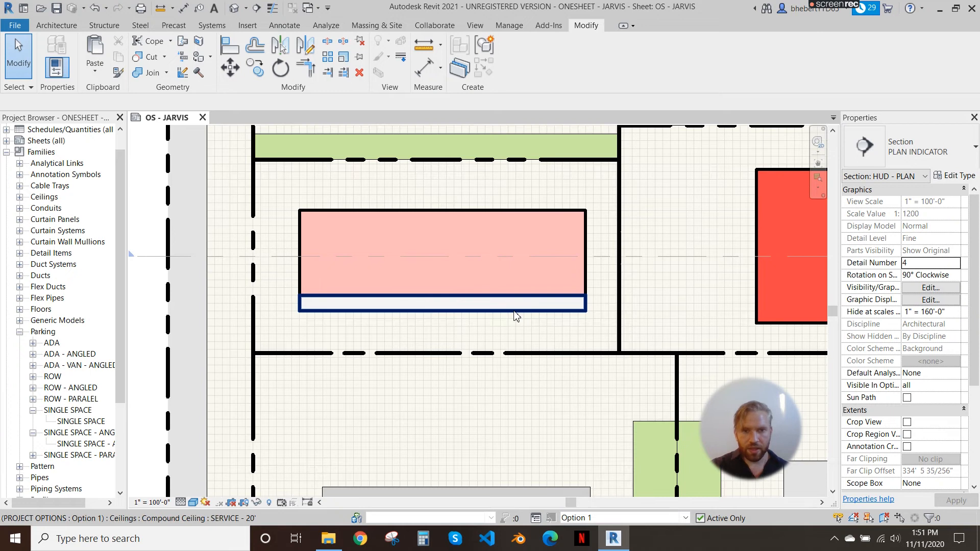
# Select the service strip and check the available ceiling types, keeping SERVICE - 20'.
pyautogui.click(501, 307)
pyautogui.scroll(-1, 433, 296)
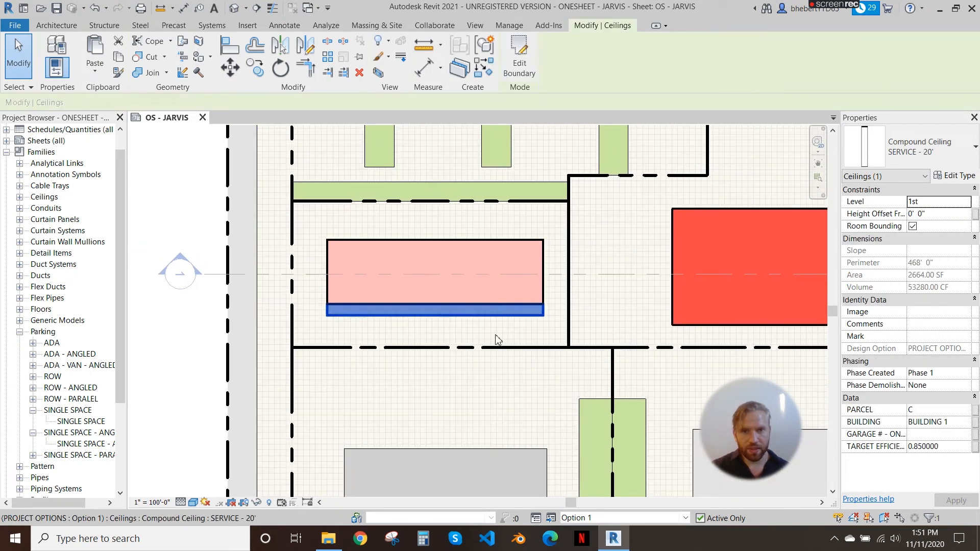
pyautogui.click(919, 148)
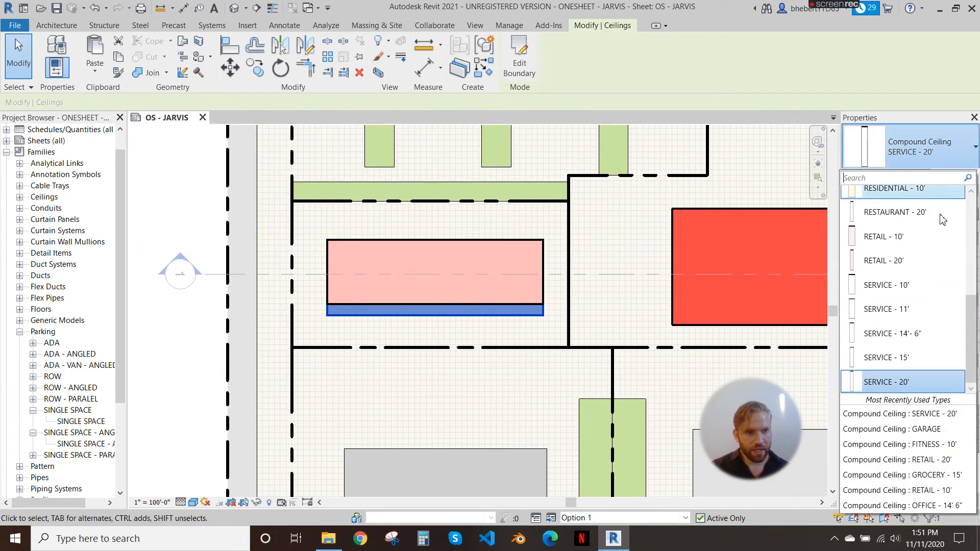
pyautogui.click(914, 382)
pyautogui.scroll(-1, 446, 302)
pyautogui.scroll(-3, 299, 215)
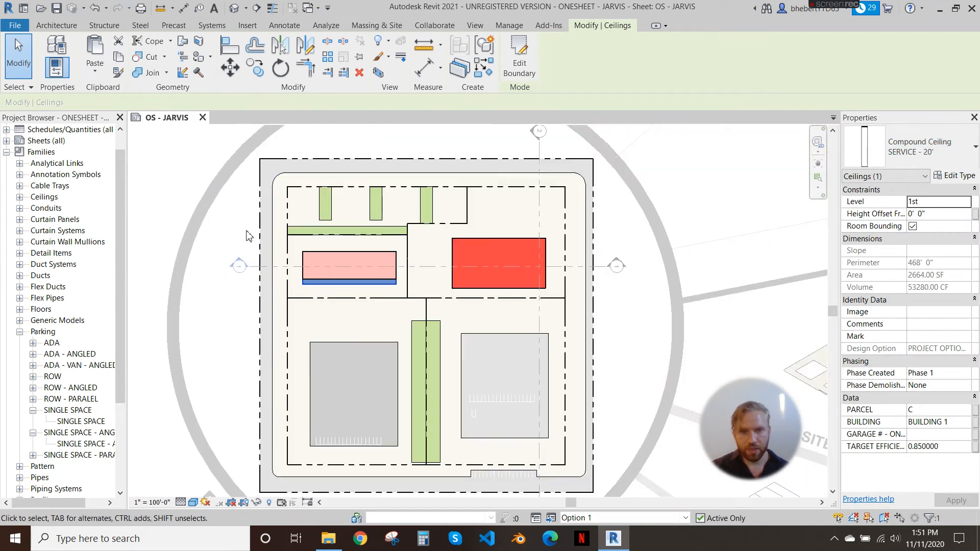
# Copy the service strip from below the retail block to the upper edge of the red grocery block, aligned with its upper-left corner.
pyautogui.scroll(3, 459, 237)
pyautogui.press('c')
pyautogui.press('o')
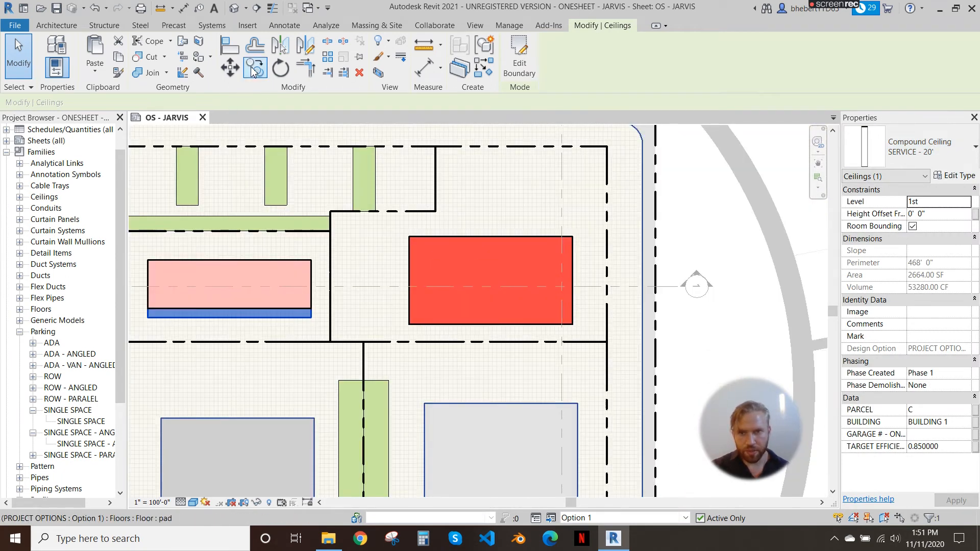
pyautogui.scroll(3, 148, 325)
pyautogui.click(147, 326)
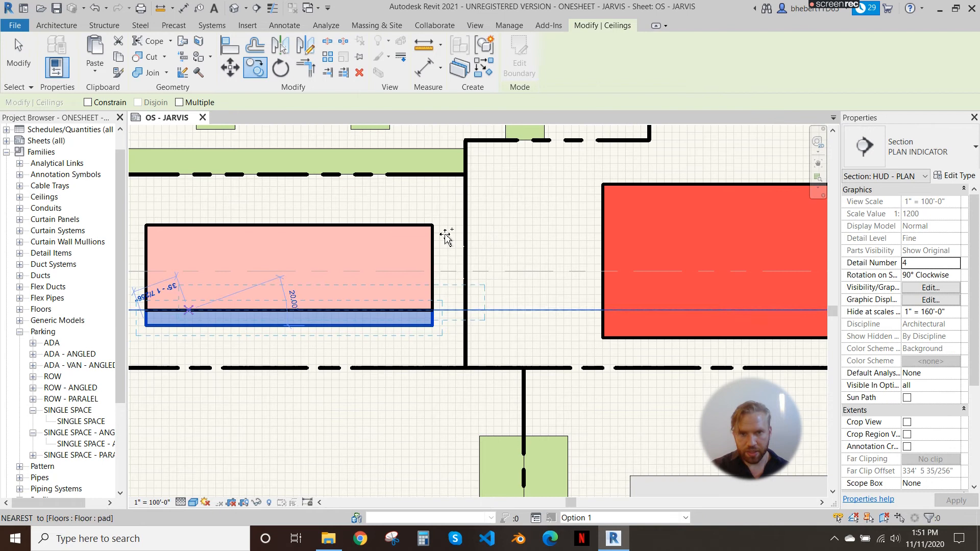
pyautogui.click(604, 184)
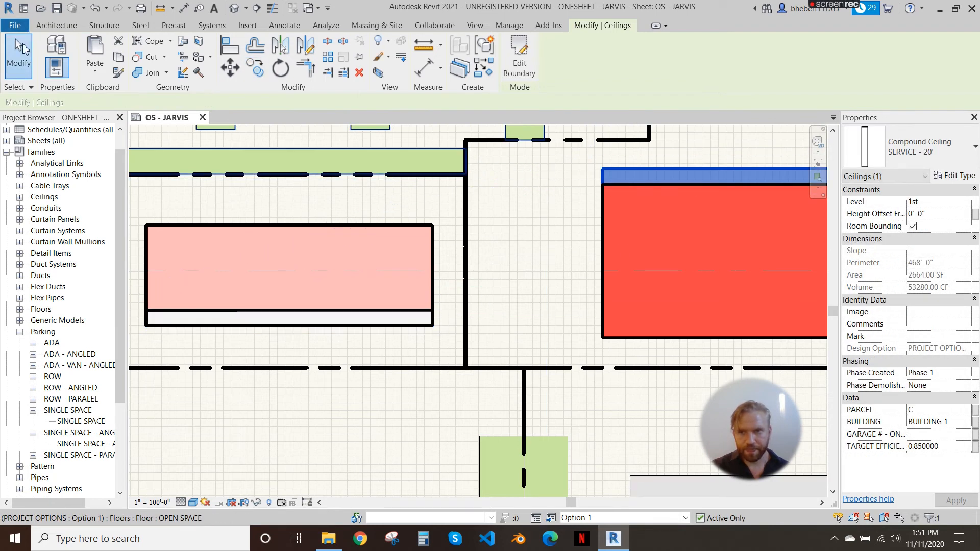
# Assign the service strip above the red grocery block to BUILDING 2 and parcel B.
pyautogui.press('Escape')
pyautogui.moveTo(428, 225); pyautogui.dragTo(164, 234, button='middle')
pyautogui.scroll(-1, 164, 233)
pyautogui.click(492, 191)
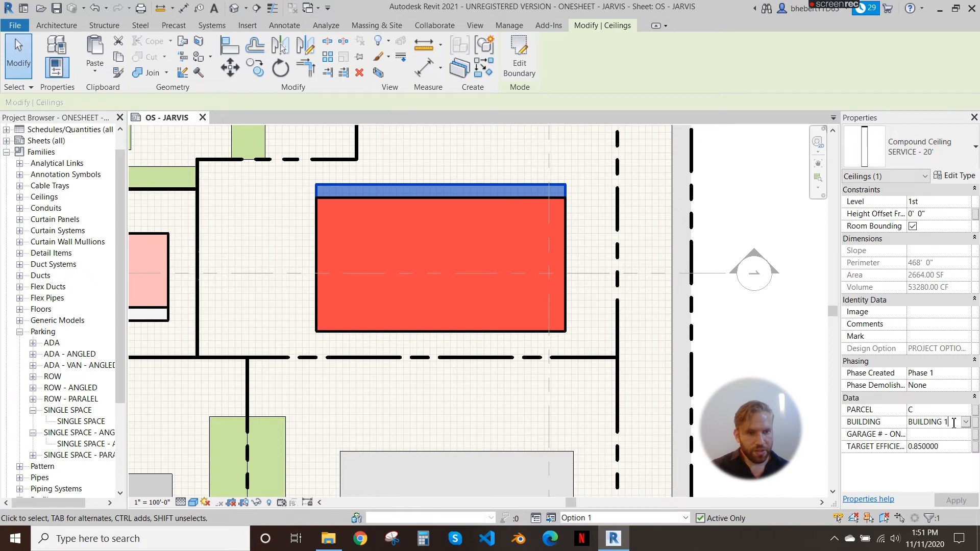
pyautogui.press('BackSpace')
pyautogui.write('2')
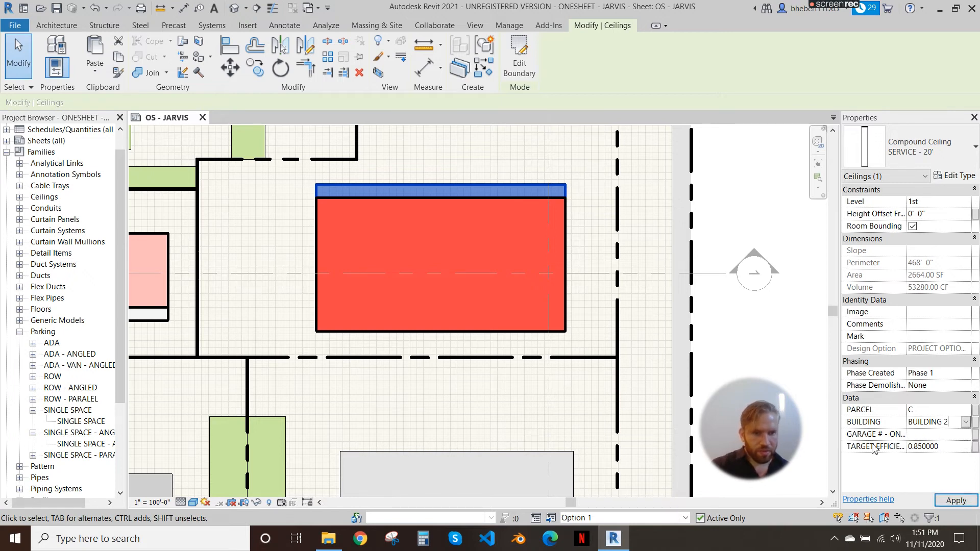
pyautogui.click(574, 251)
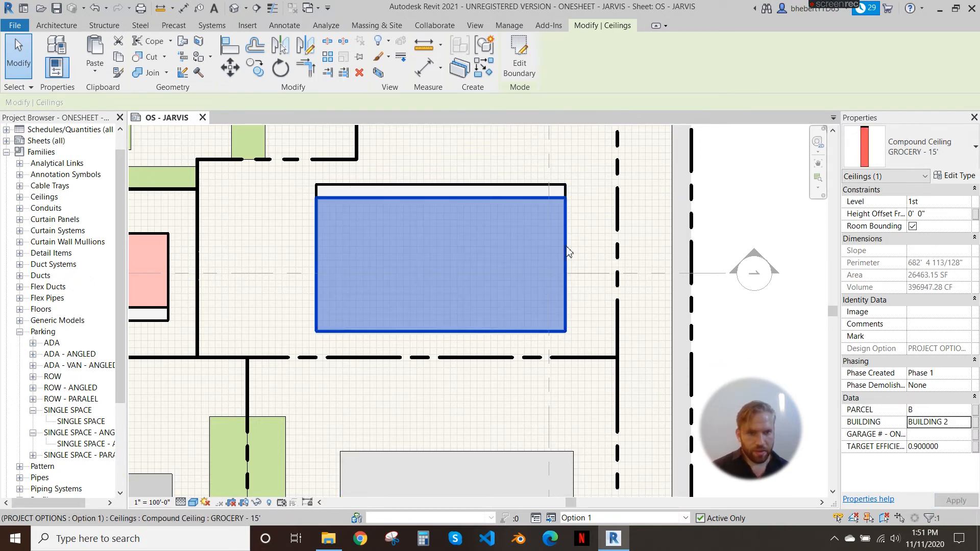
pyautogui.click(527, 186)
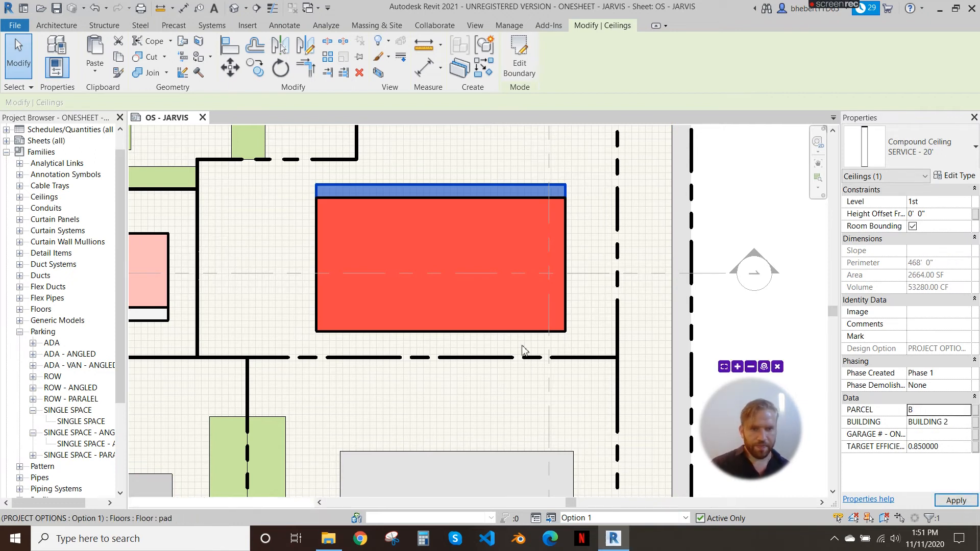
# Activate the 3D view of the site on the sheet for editing.
pyautogui.scroll(-2, 547, 347)
pyautogui.scroll(-2, 468, 307)
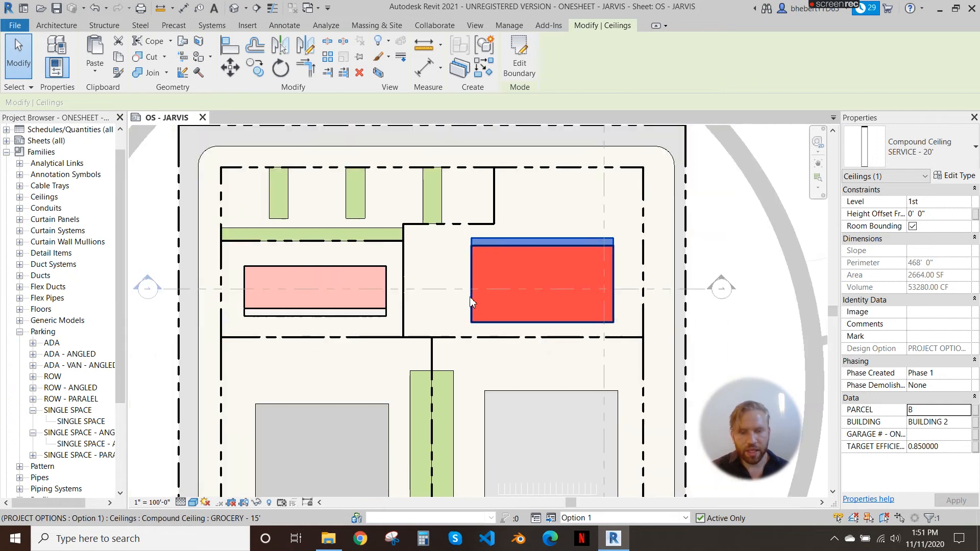
pyautogui.scroll(-4, 471, 302)
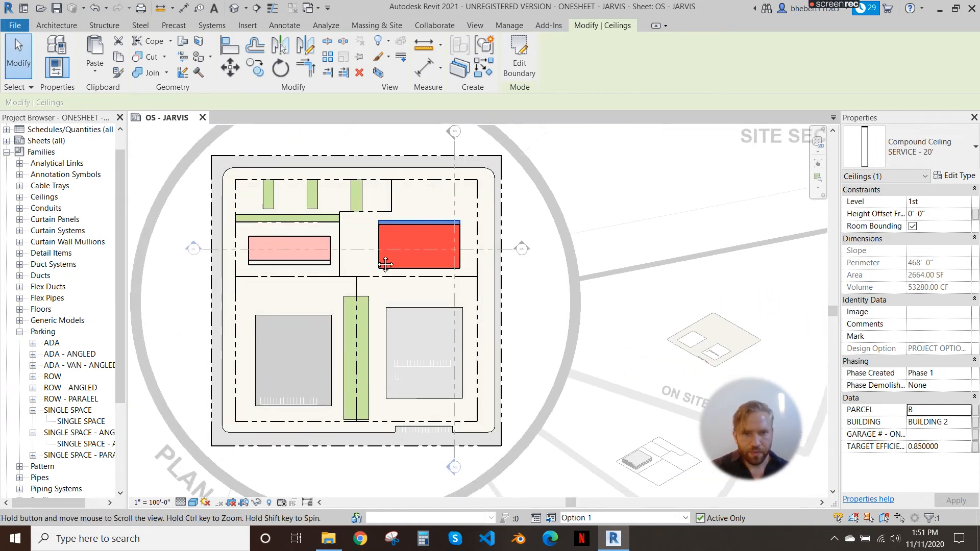
pyautogui.scroll(-3, 330, 234)
pyautogui.scroll(3, 511, 312)
pyautogui.scroll(2, 663, 357)
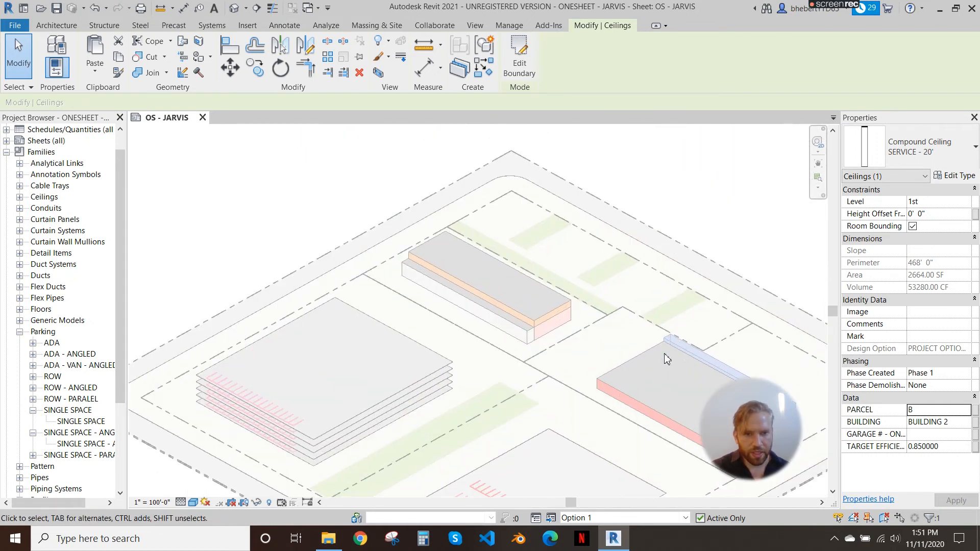
pyautogui.press('Escape')
pyautogui.scroll(3, 495, 297)
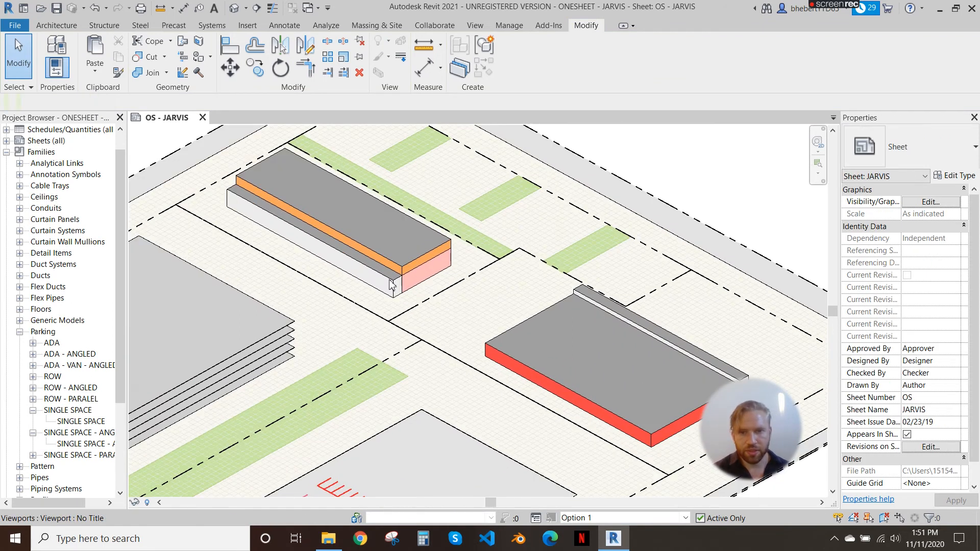
pyautogui.doubleClick(391, 284)
# Change the ceiling type of the service strip behind the grocery block to SERVICE - 15'.
pyautogui.click(391, 284)
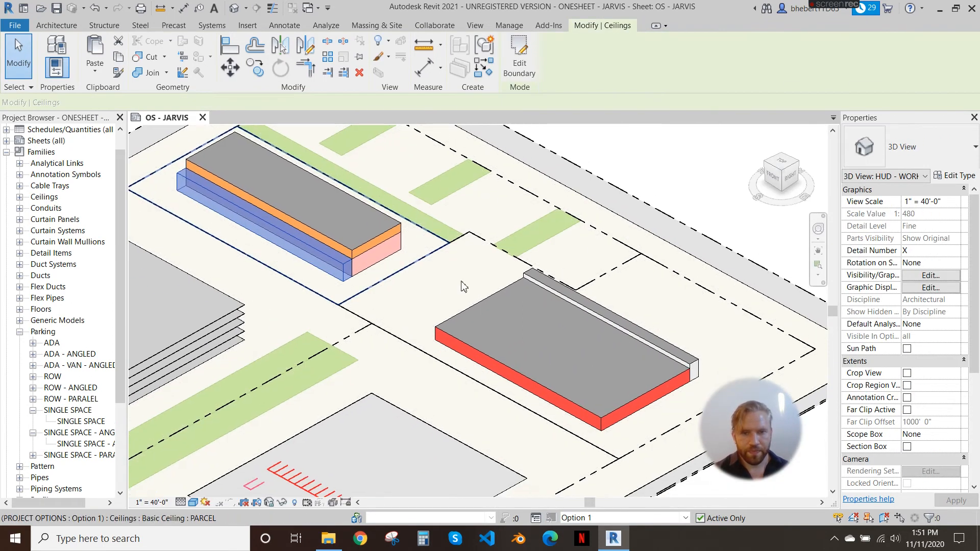
pyautogui.keyDown('ctrl'); pyautogui.click(607, 313); pyautogui.keyUp('ctrl')
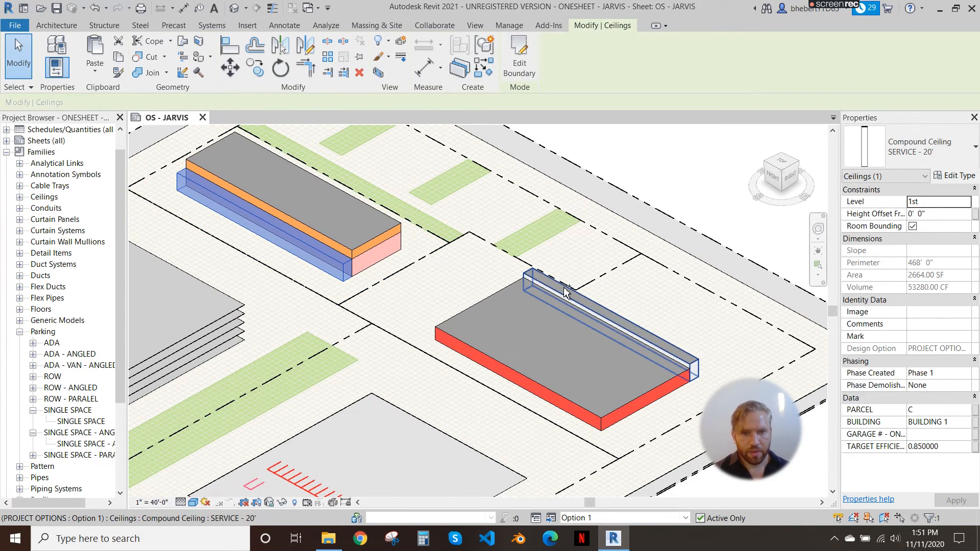
pyautogui.click(647, 391)
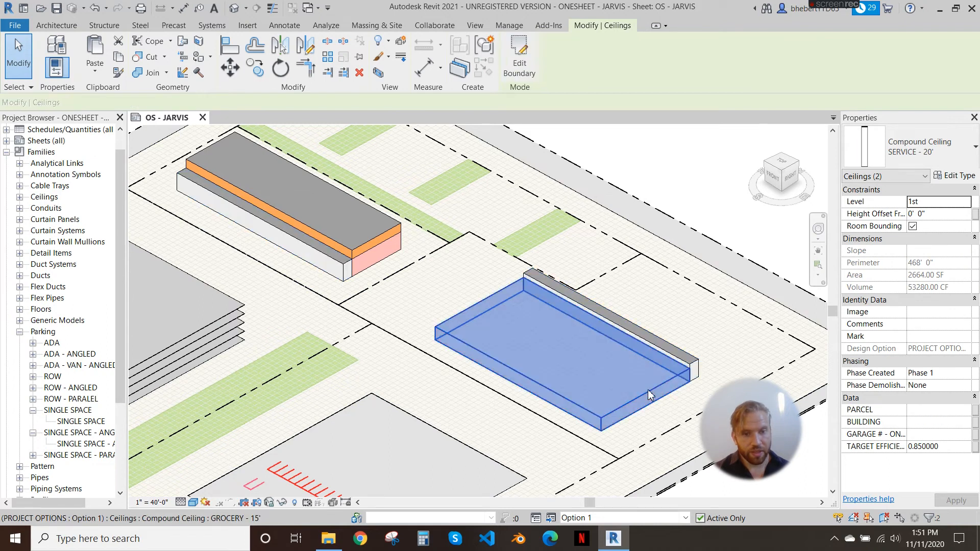
pyautogui.click(663, 341)
pyautogui.click(957, 160)
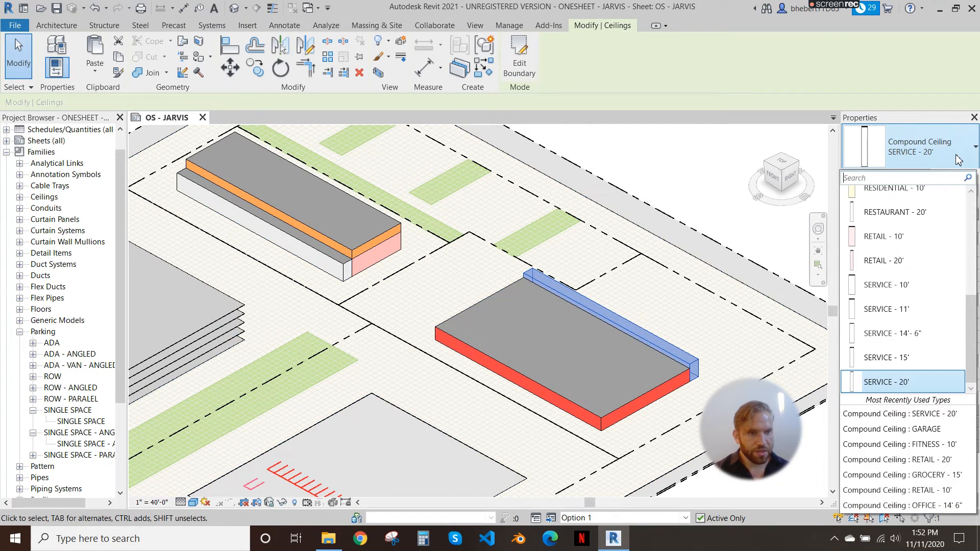
pyautogui.click(887, 357)
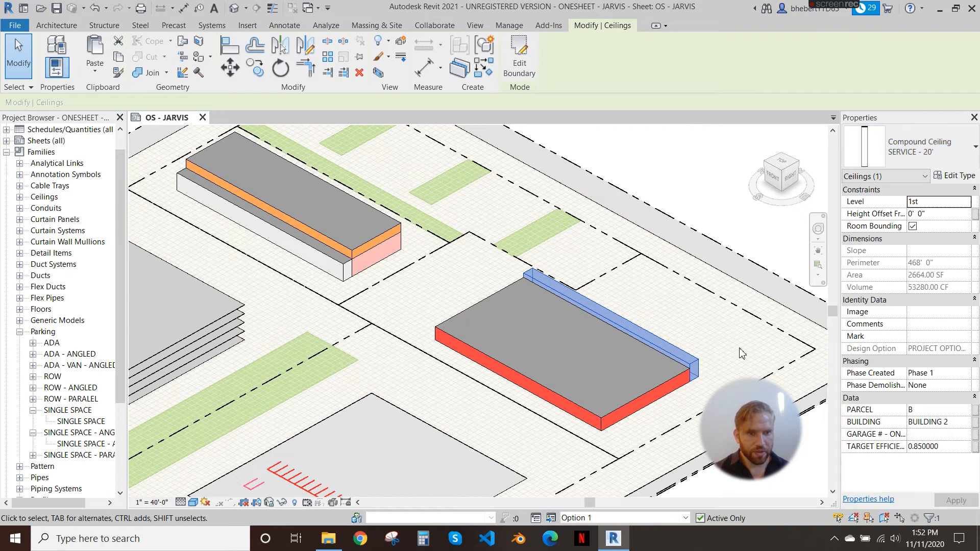
pyautogui.click(682, 332)
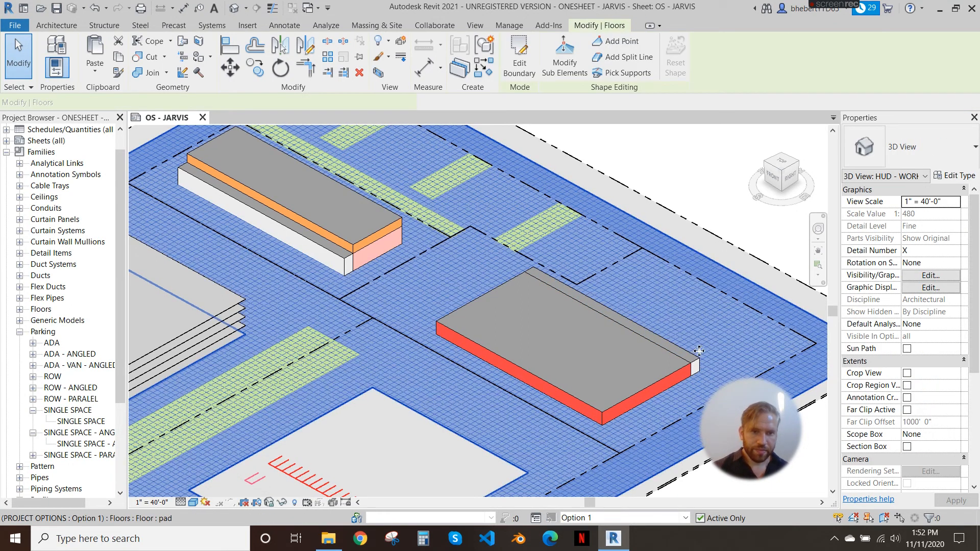
pyautogui.press('Escape')
# Copy Building 1's service ceiling and paste it aligned to the 2nd level, dismissing the save reminder.
pyautogui.click(359, 264)
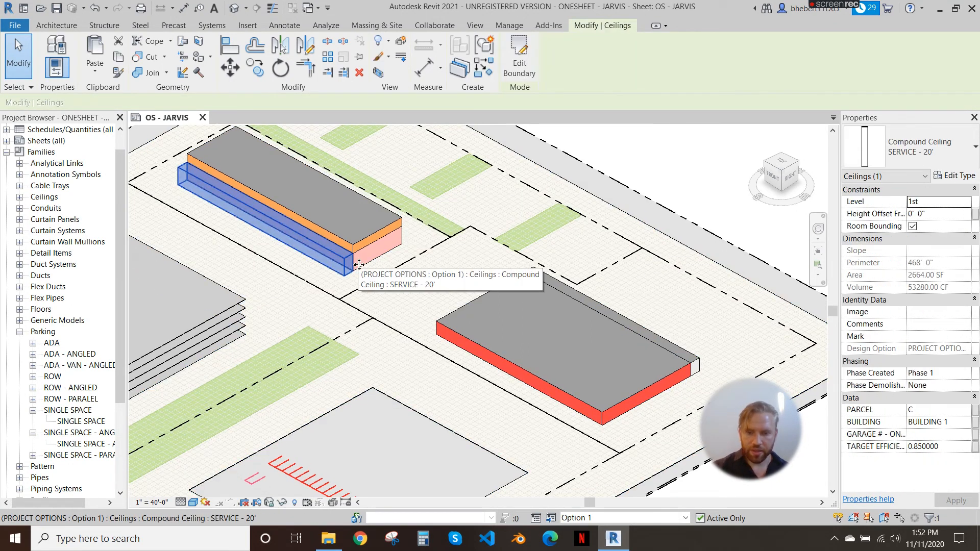
pyautogui.click(95, 67)
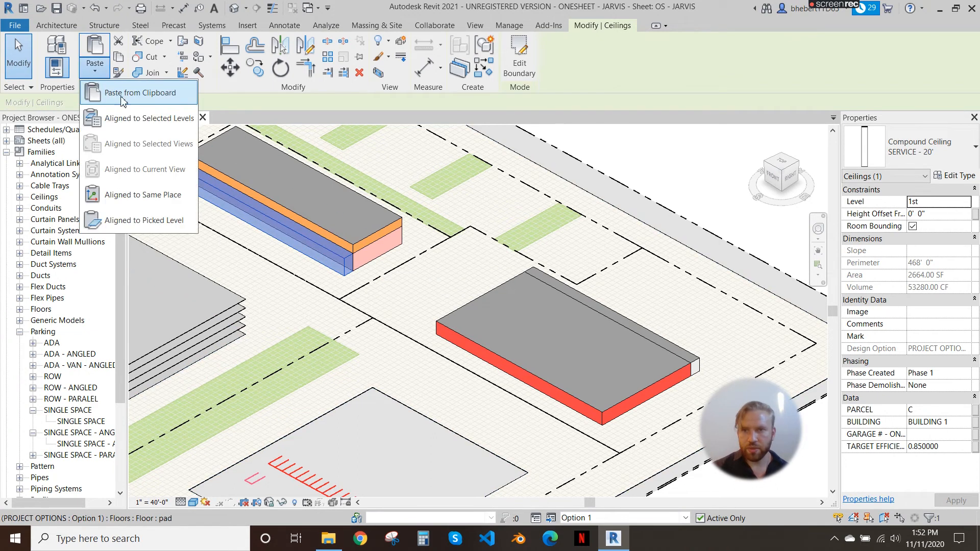
pyautogui.click(144, 118)
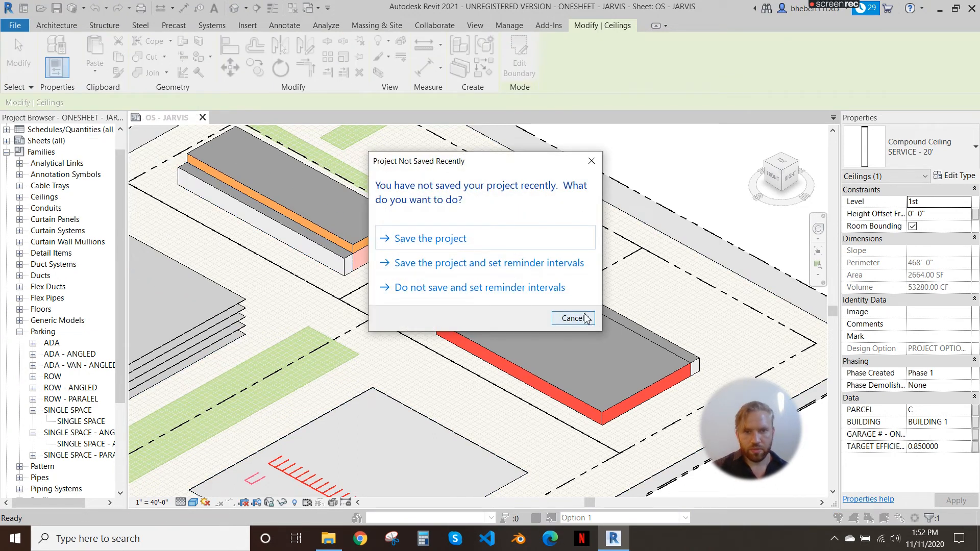
pyautogui.click(592, 318)
pyautogui.click(480, 353)
pyautogui.scroll(3, 358, 246)
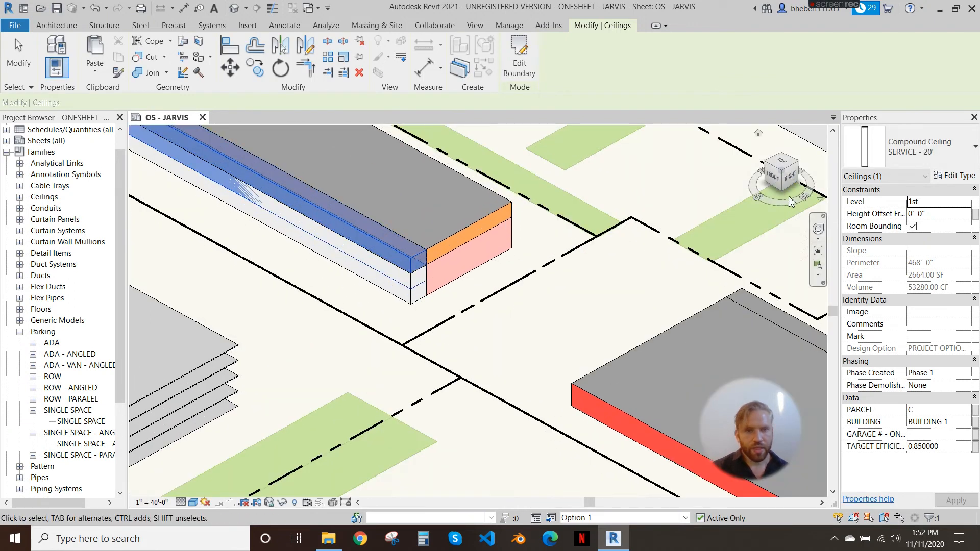
# Change the pasted upper service ceiling to type SERVICE - 10' and set its height offset to 10'.
pyautogui.click(918, 148)
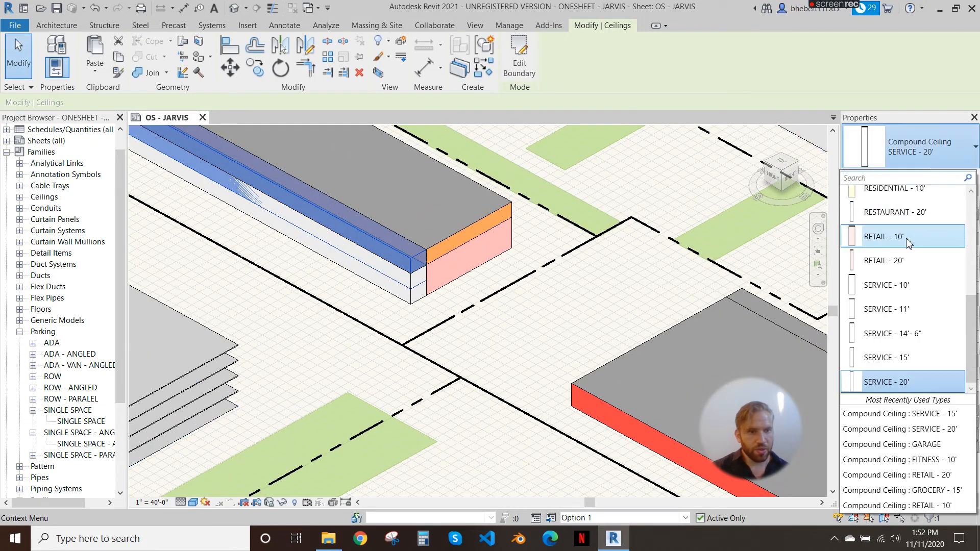
pyautogui.click(888, 284)
pyautogui.click(949, 216)
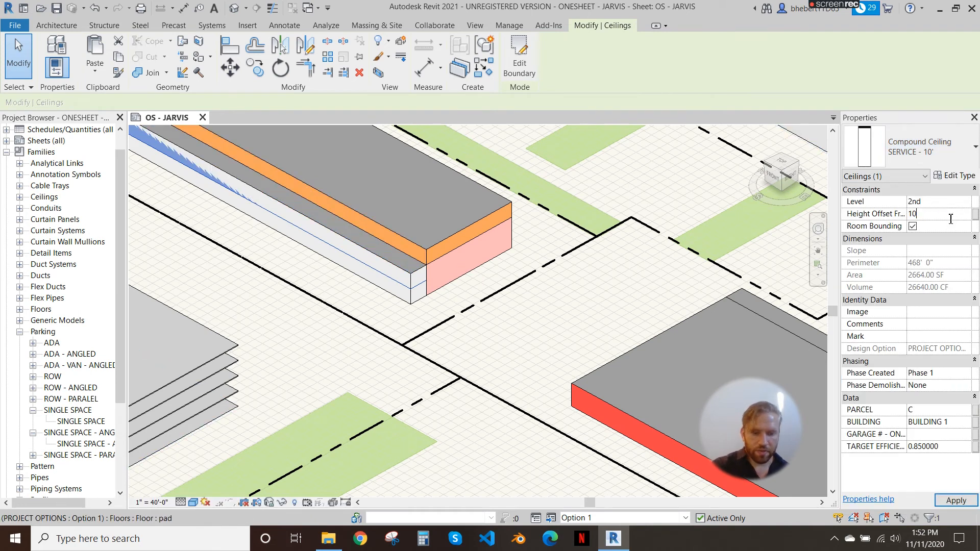
pyautogui.moveTo(512, 238); pyautogui.dragTo(524, 250, button='middle')
pyautogui.scroll(-1, 525, 249)
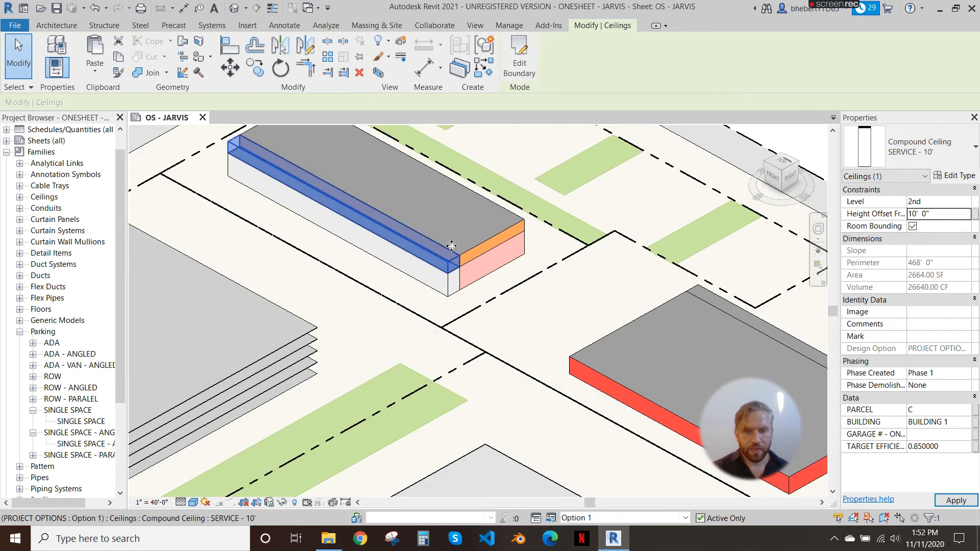
pyautogui.moveTo(451, 248); pyautogui.dragTo(444, 259, button='middle')
pyautogui.scroll(1, 470, 270)
pyautogui.press('Escape')
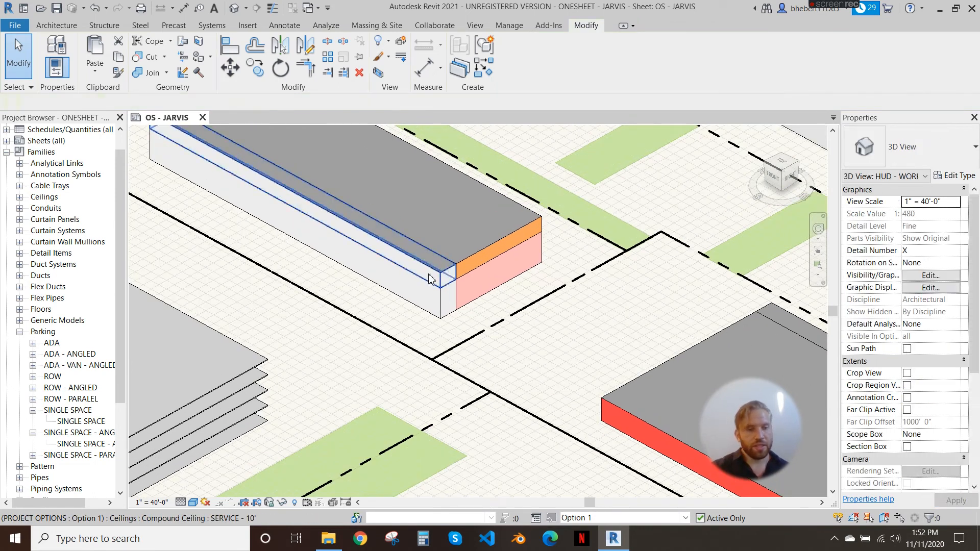
# Select Building 1's fitness, retail and two service ceilings together to access their shared target efficiency.
pyautogui.scroll(-2, 429, 276)
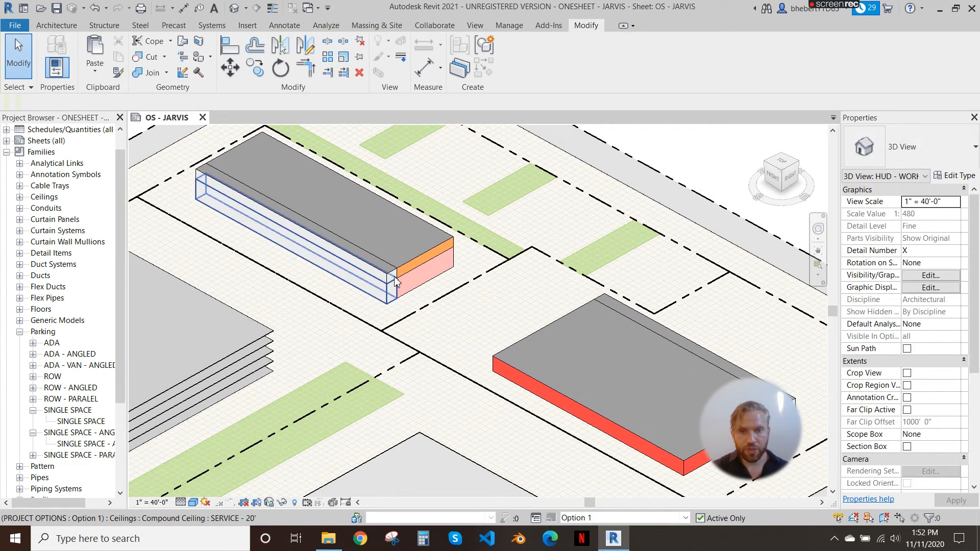
pyautogui.scroll(-3, 431, 272)
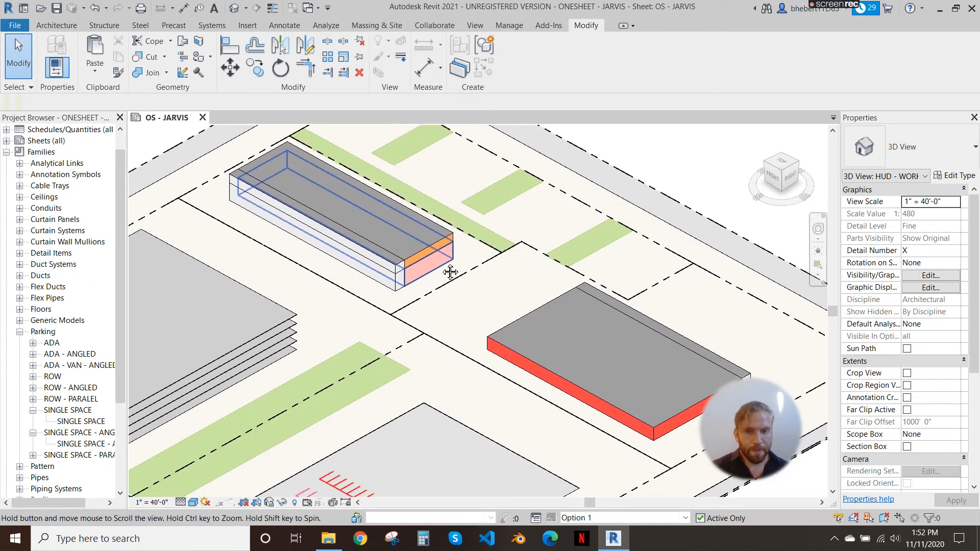
pyautogui.moveTo(458, 269); pyautogui.dragTo(486, 295, button='middle')
pyautogui.scroll(-1, 436, 281)
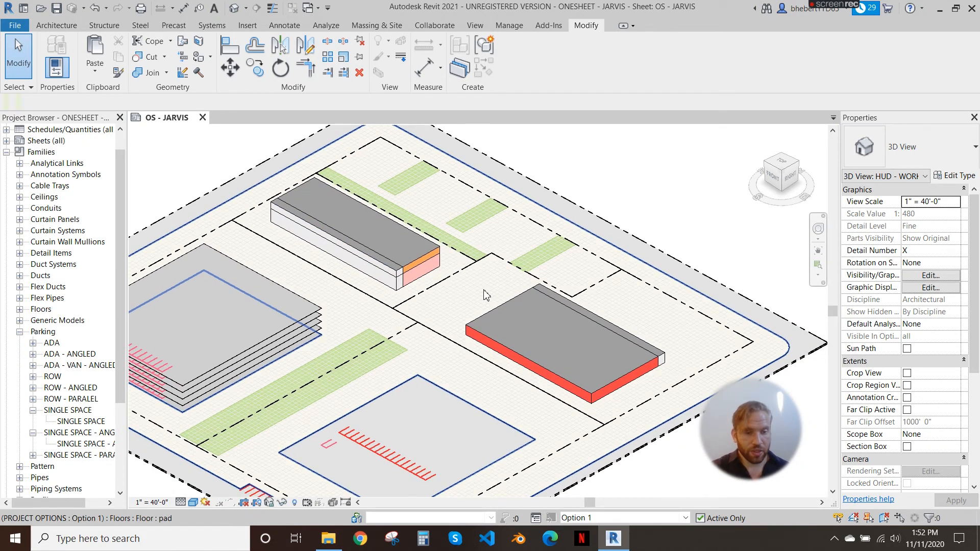
pyautogui.scroll(4, 341, 225)
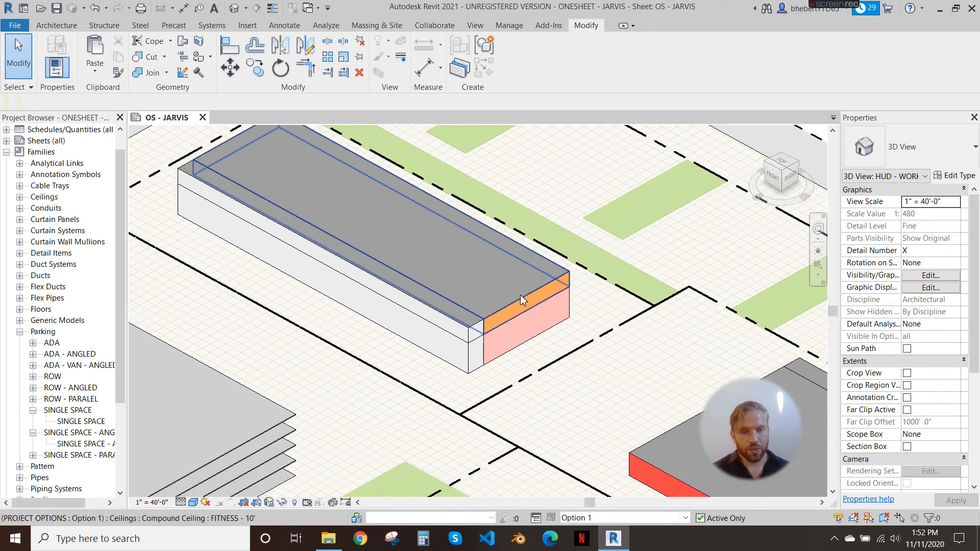
pyautogui.click(520, 295)
pyautogui.keyDown('ctrl'); pyautogui.click(566, 311); pyautogui.keyUp('ctrl')
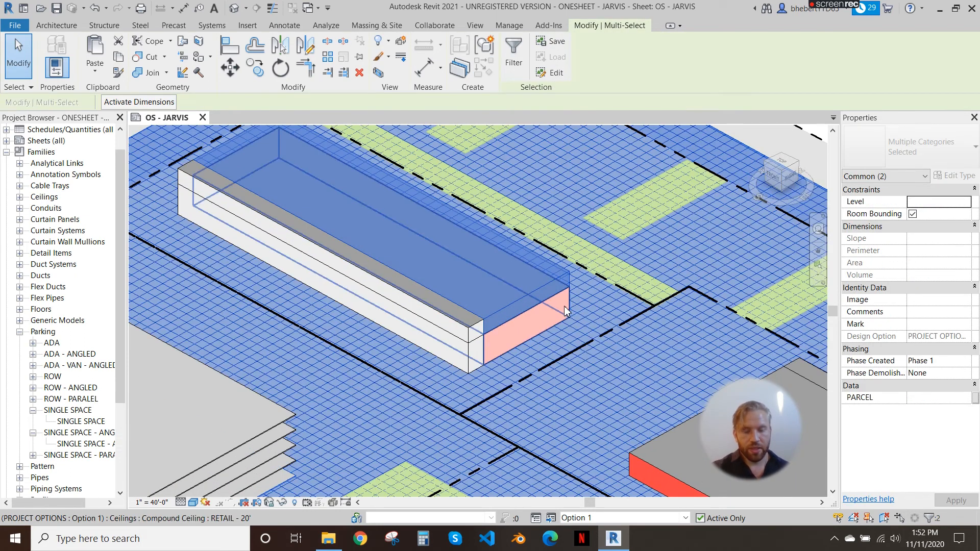
pyautogui.press('Escape')
pyautogui.click(539, 294)
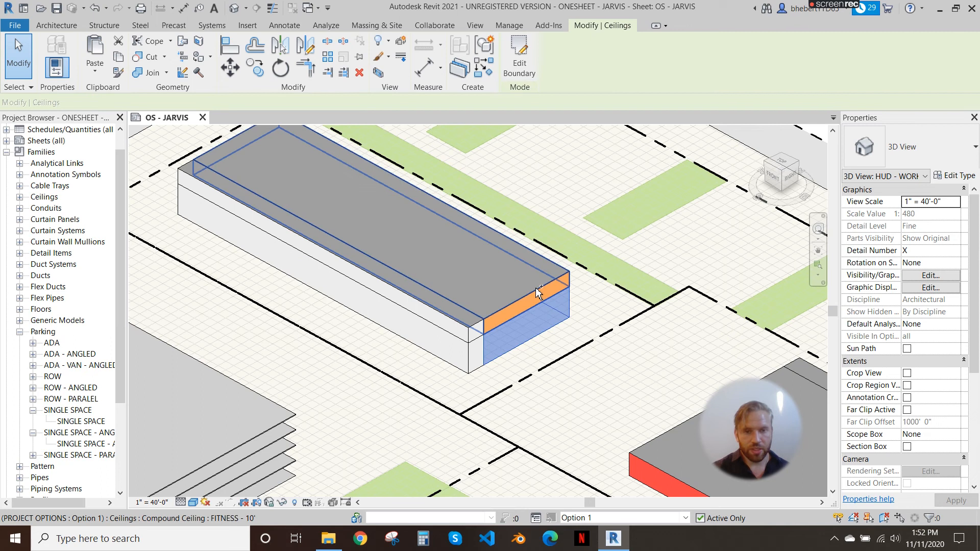
pyautogui.keyDown('ctrl'); pyautogui.click(458, 322); pyautogui.keyUp('ctrl')
pyautogui.keyDown('ctrl'); pyautogui.click(470, 359); pyautogui.keyUp('ctrl')
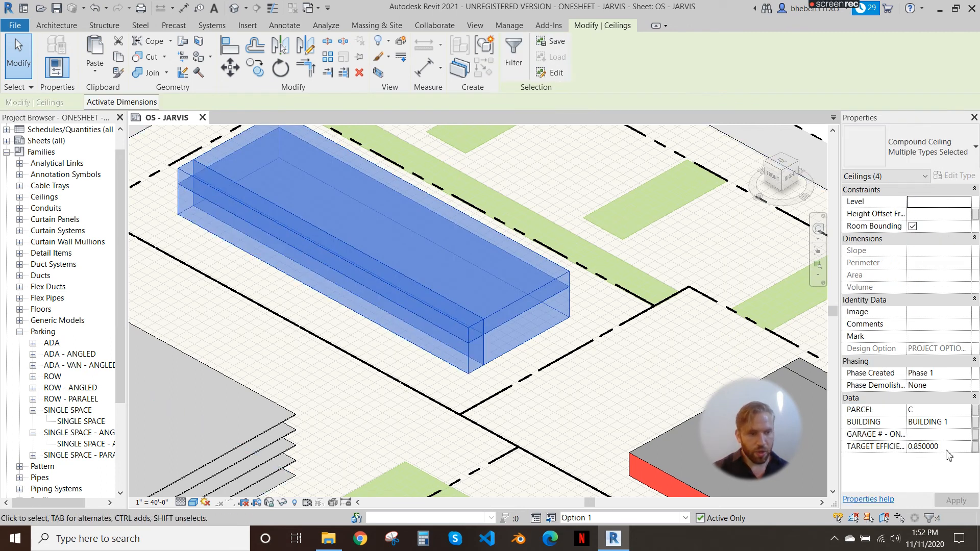
# Set the target efficiency of Building 2's service and grocery ceilings to 1.
pyautogui.moveTo(558, 353); pyautogui.dragTo(372, 253, button='middle')
pyautogui.scroll(-2, 462, 339)
pyautogui.scroll(-1, 372, 253)
pyautogui.scroll(1, 633, 365)
pyautogui.click(670, 371)
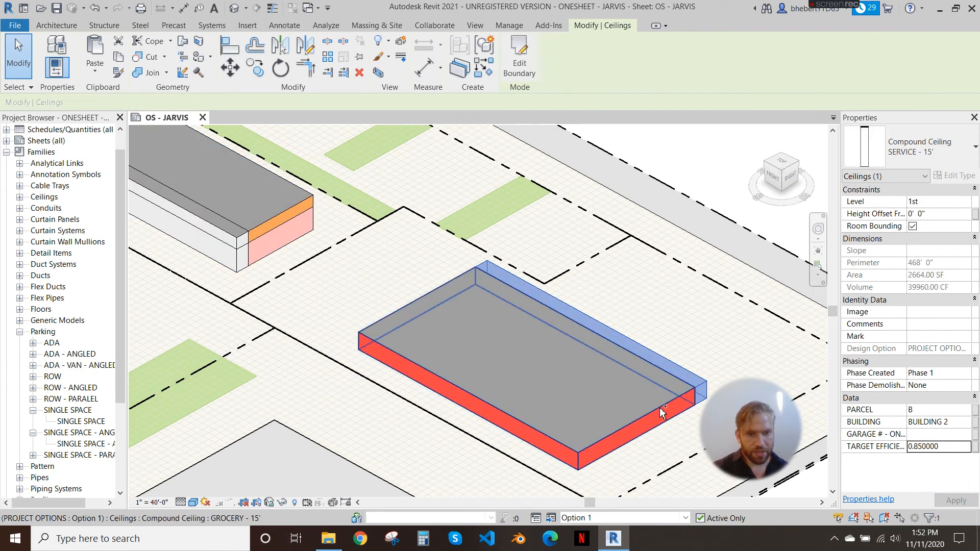
pyautogui.keyDown('ctrl'); pyautogui.click(666, 399); pyautogui.keyUp('ctrl')
pyautogui.click(927, 447)
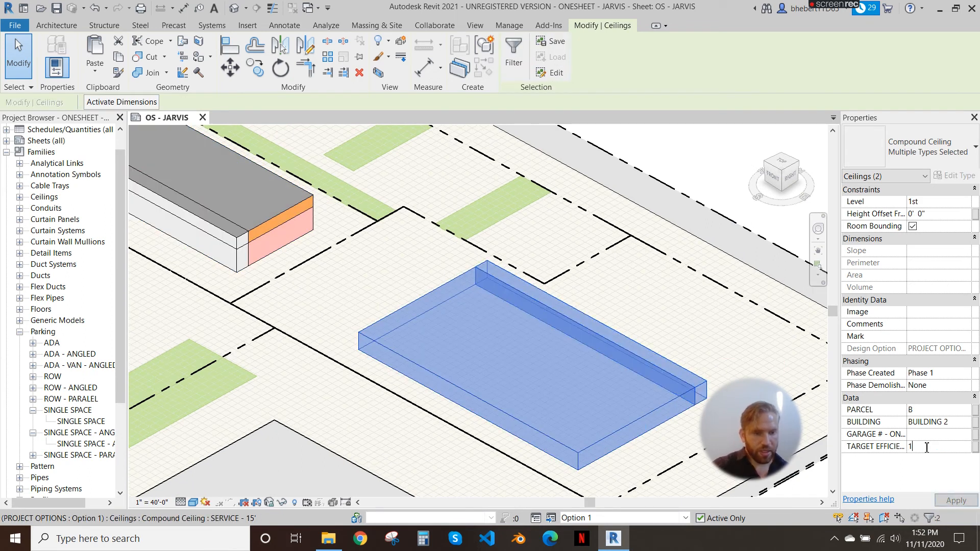
# Examine the building efficiency schedule for Buildings 1 and 2 on the sheet and compare it with the modeled blocks.
pyautogui.scroll(-6, 501, 332)
pyautogui.moveTo(582, 306); pyautogui.dragTo(530, 432, button='middle')
pyautogui.scroll(5, 539, 313)
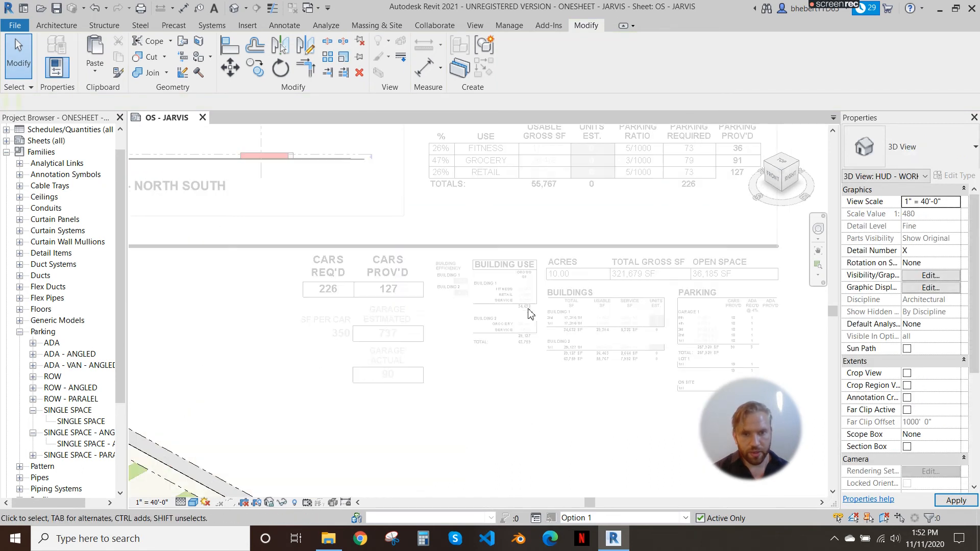
pyautogui.scroll(4, 399, 244)
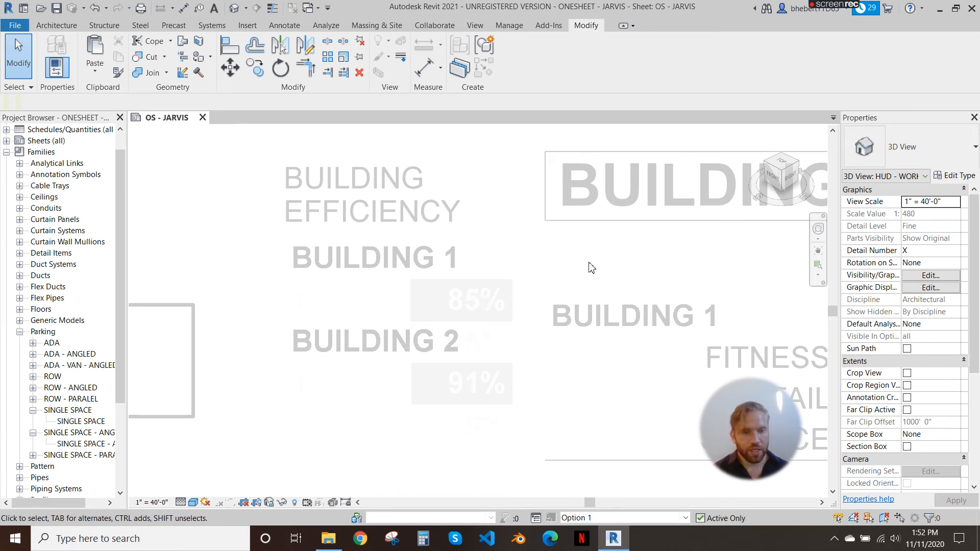
pyautogui.scroll(-5, 592, 268)
pyautogui.scroll(6, 466, 333)
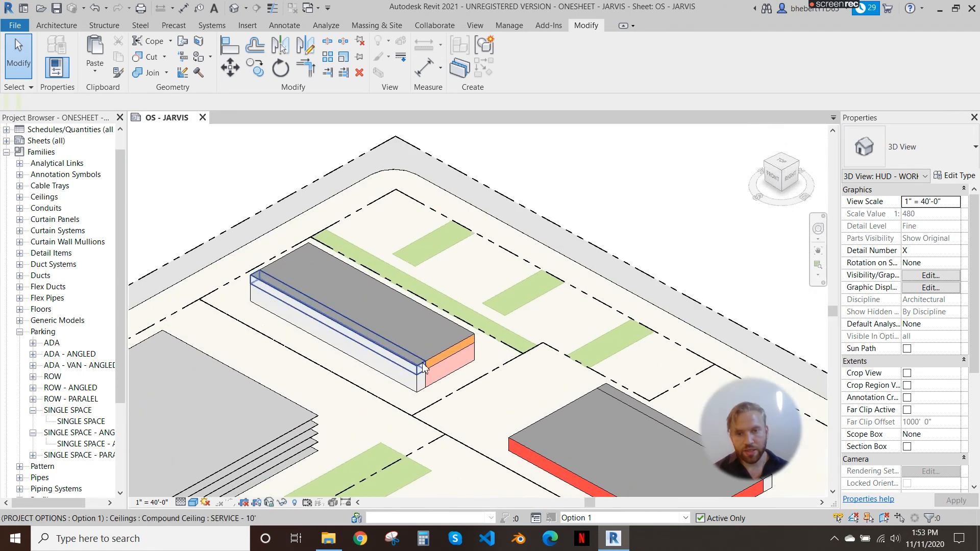
pyautogui.scroll(-1, 370, 350)
pyautogui.moveTo(370, 350); pyautogui.dragTo(314, 304, button='middle')
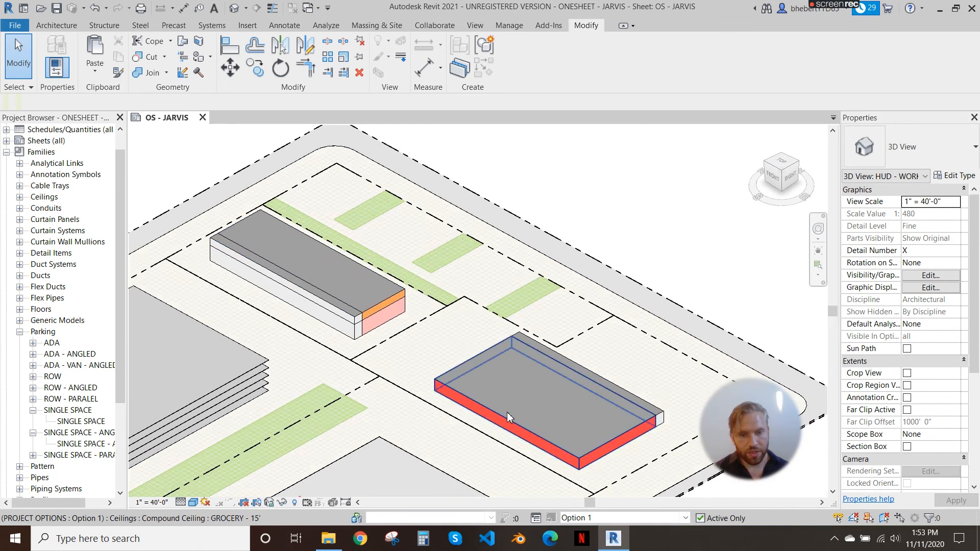
# Examine the total, usable and service areas of Buildings 1 and 2 in the sheet's Buildings schedule.
pyautogui.scroll(-3, 470, 358)
pyautogui.moveTo(643, 330); pyautogui.dragTo(392, 346, button='middle')
pyautogui.moveTo(480, 290); pyautogui.dragTo(418, 381, button='middle')
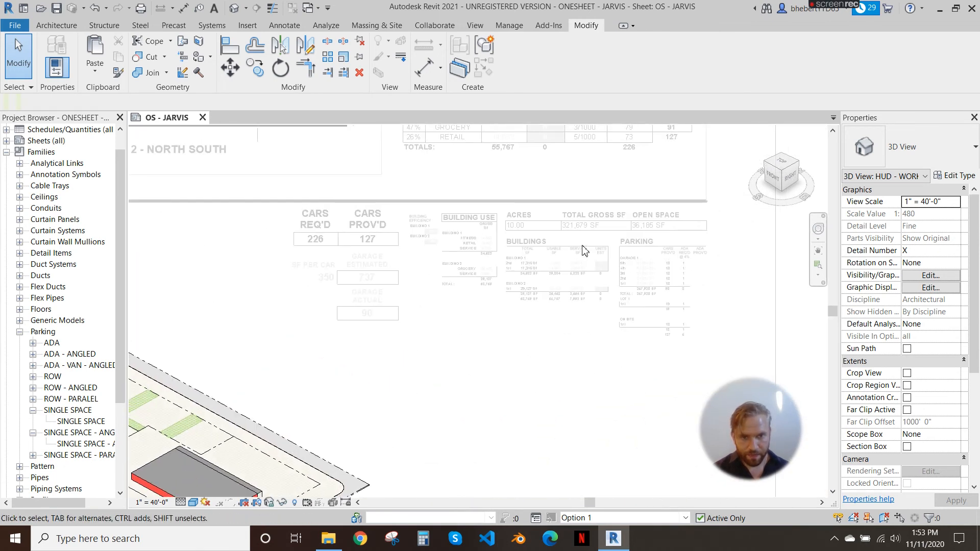
pyautogui.scroll(6, 585, 250)
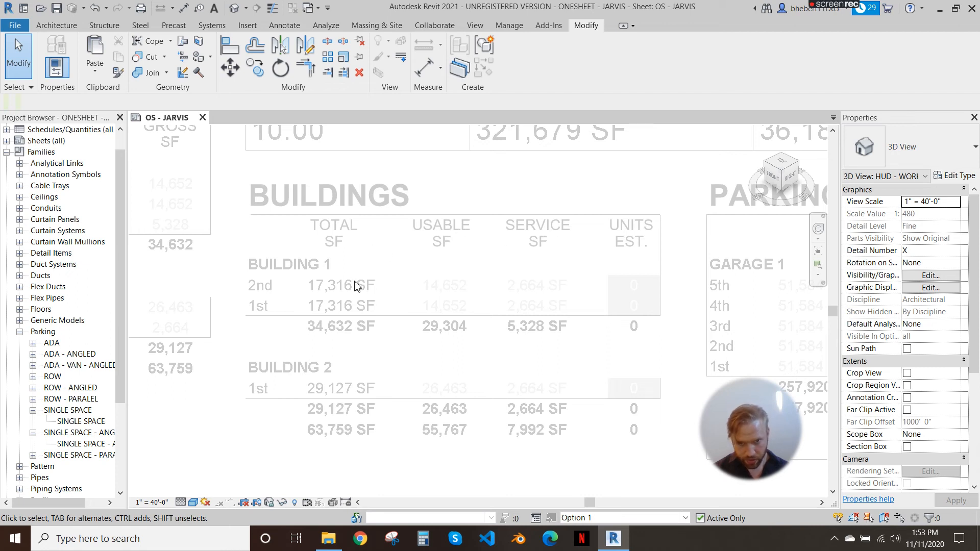
pyautogui.scroll(-2, 371, 323)
pyautogui.scroll(-2, 391, 312)
pyautogui.moveTo(414, 316); pyautogui.dragTo(569, 292, button='middle')
pyautogui.scroll(-3, 488, 263)
pyautogui.scroll(-2, 390, 312)
pyautogui.moveTo(497, 274); pyautogui.dragTo(644, 220, button='middle')
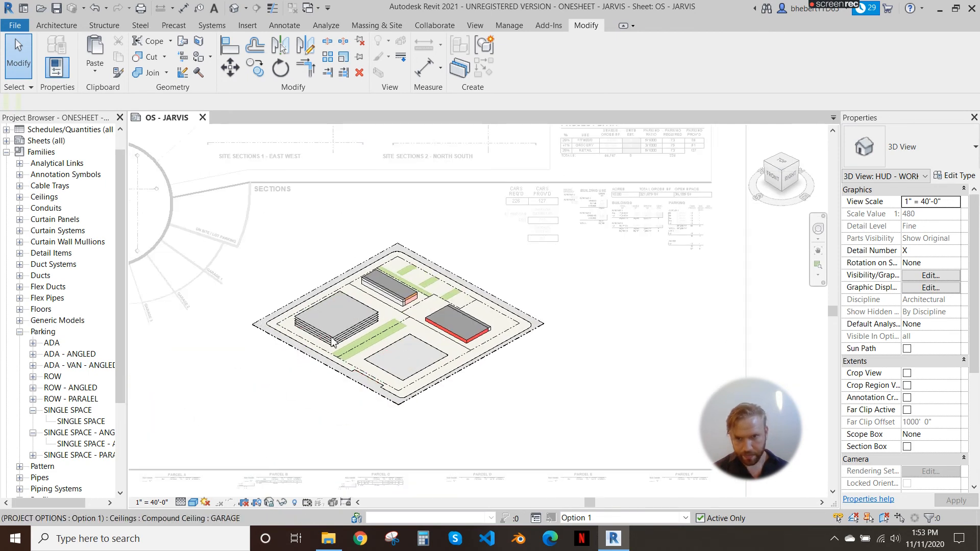
# Inspect Building 1's service, retail and upper-floor ceilings in the active 3D view and return to the sheet.
pyautogui.scroll(3, 332, 342)
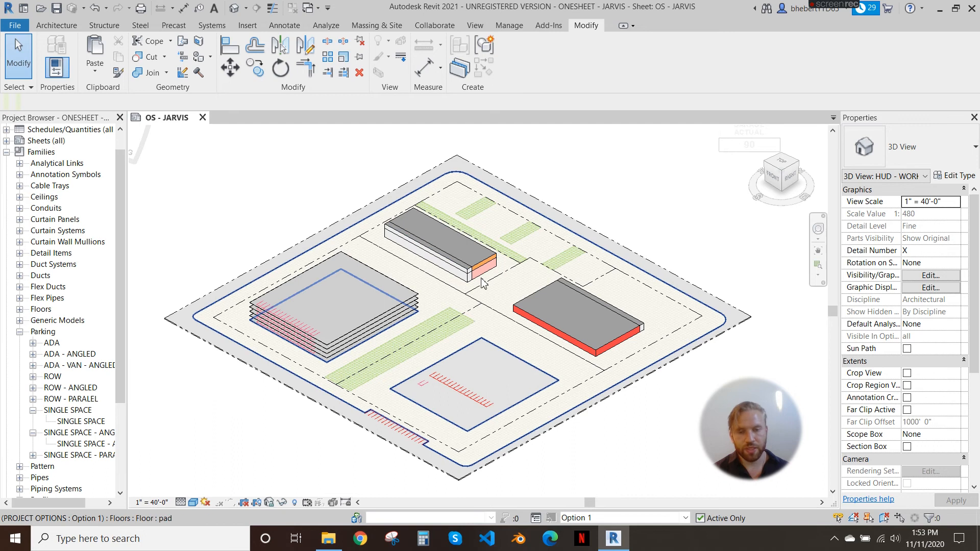
pyautogui.scroll(5, 429, 322)
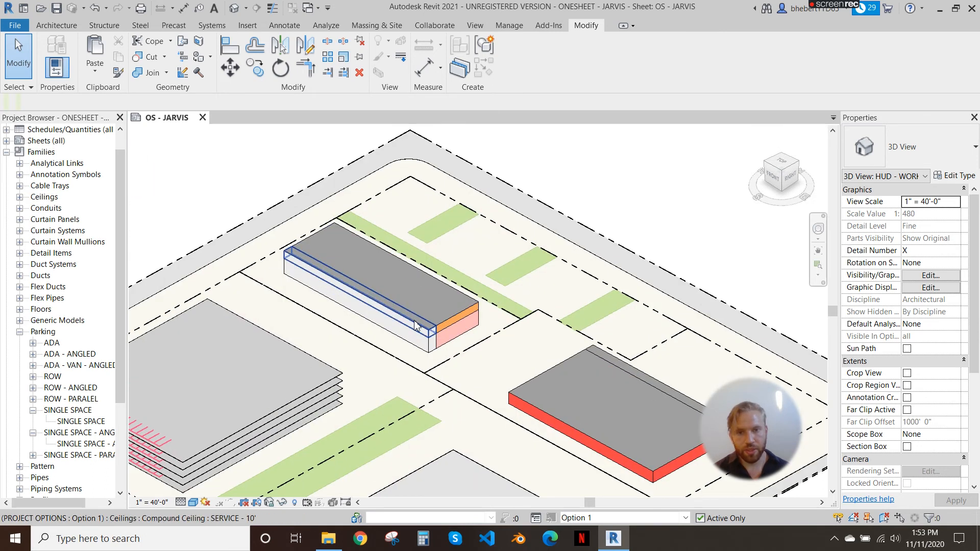
pyautogui.click(416, 327)
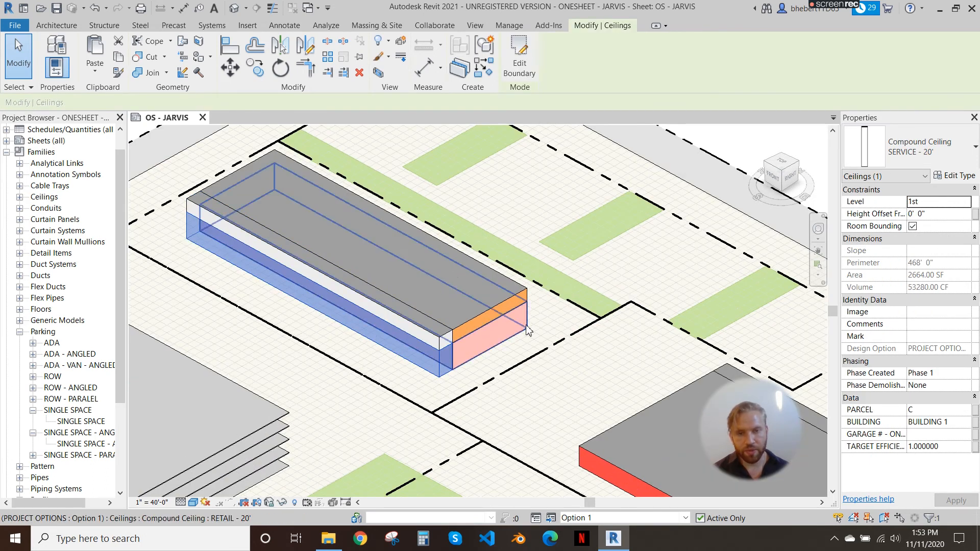
pyautogui.click(529, 325)
pyautogui.click(499, 310)
pyautogui.scroll(-4, 444, 319)
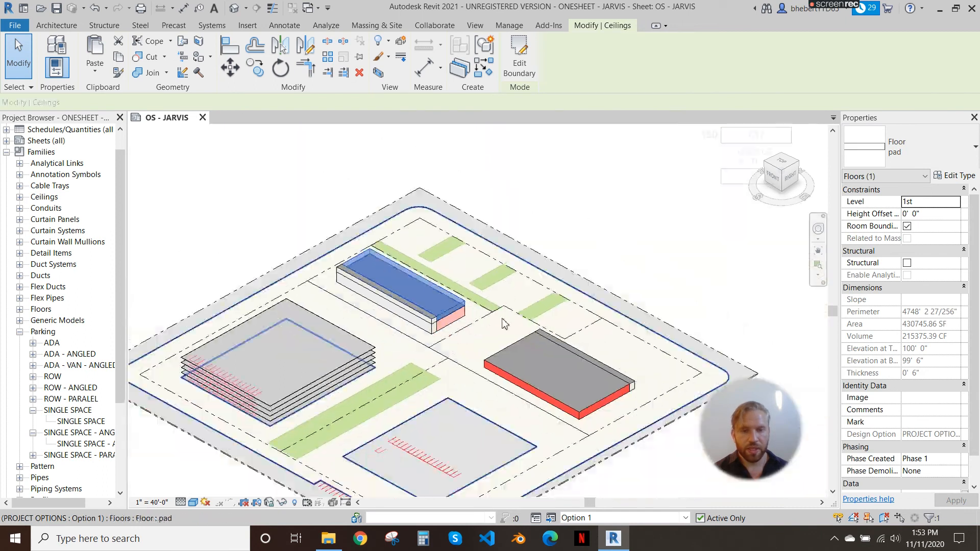
pyautogui.moveTo(503, 322); pyautogui.dragTo(435, 290, button='middle')
pyautogui.scroll(-3, 424, 271)
pyautogui.doubleClick(593, 369)
# Examine the Parcel A, B and C diagrams on the sheet and the building blocks shown in each.
pyautogui.scroll(-2, 479, 367)
pyautogui.moveTo(511, 316); pyautogui.dragTo(548, 234, button='middle')
pyautogui.scroll(3, 247, 376)
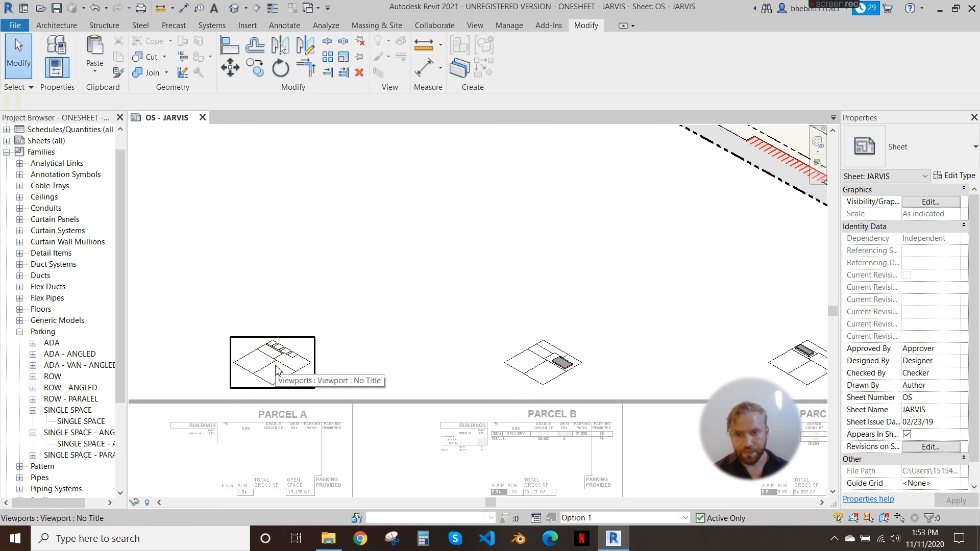
pyautogui.scroll(5, 268, 382)
pyautogui.moveTo(289, 359); pyautogui.dragTo(225, 341, button='middle')
pyautogui.moveTo(479, 343); pyautogui.dragTo(284, 345, button='middle')
pyautogui.scroll(-1, 284, 346)
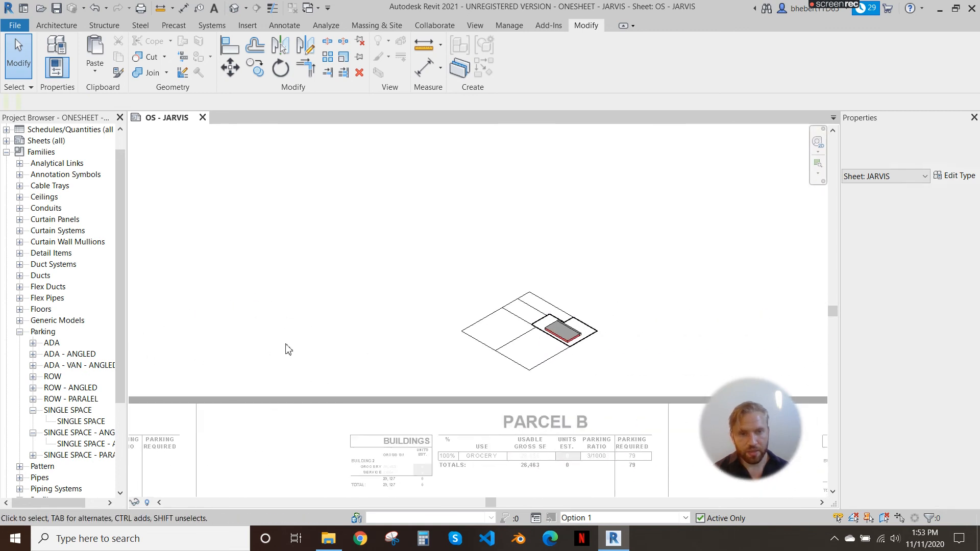
pyautogui.scroll(2, 452, 341)
pyautogui.scroll(4, 523, 341)
pyautogui.moveTo(523, 341); pyautogui.dragTo(321, 309, button='middle')
pyautogui.scroll(-2, 321, 309)
pyautogui.scroll(-1, 321, 326)
pyautogui.moveTo(499, 326); pyautogui.dragTo(306, 330, button='middle')
pyautogui.moveTo(547, 322); pyautogui.dragTo(383, 317, button='middle')
pyautogui.scroll(4, 420, 274)
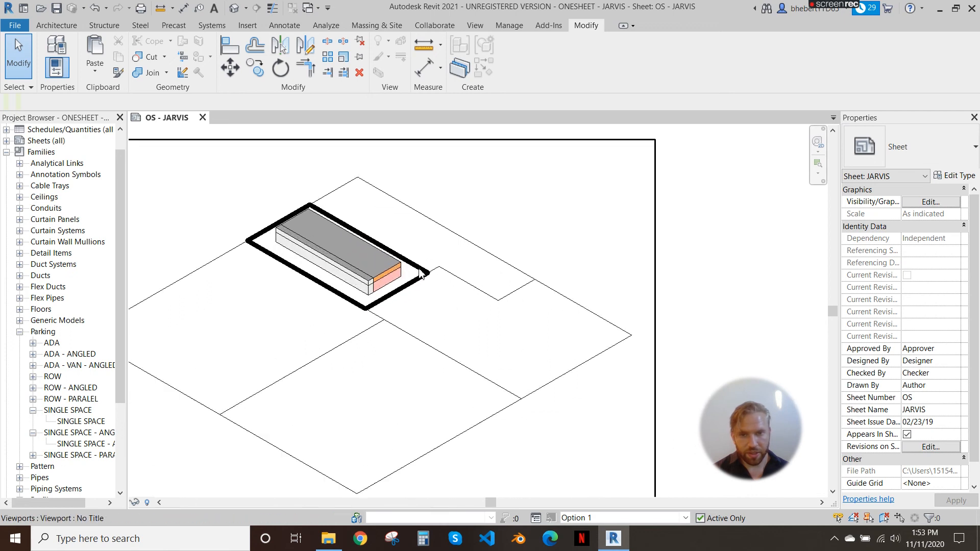
# Examine the remaining parcel diagrams in the sheet's Parcels row beyond Parcel C.
pyautogui.scroll(-2, 297, 263)
pyautogui.scroll(-1, 422, 297)
pyautogui.moveTo(731, 302); pyautogui.dragTo(352, 302, button='middle')
pyautogui.scroll(3, 469, 284)
pyautogui.scroll(-3, 470, 301)
pyautogui.scroll(-5, 457, 294)
pyautogui.moveTo(457, 294); pyautogui.dragTo(244, 301, button='middle')
pyautogui.scroll(-1, 214, 304)
pyautogui.moveTo(411, 308); pyautogui.dragTo(264, 301, button='middle')
pyautogui.scroll(3, 529, 325)
# Activate the Garage 1 diagram view on the sheet to inspect its stacked decks and parking rows.
pyautogui.scroll(-2, 433, 347)
pyautogui.scroll(-3, 416, 311)
pyautogui.scroll(-2, 418, 320)
pyautogui.moveTo(514, 341); pyautogui.dragTo(664, 436, button='middle')
pyautogui.scroll(-1, 511, 339)
pyautogui.scroll(-1, 206, 184)
pyautogui.moveTo(207, 184); pyautogui.dragTo(429, 269, button='middle')
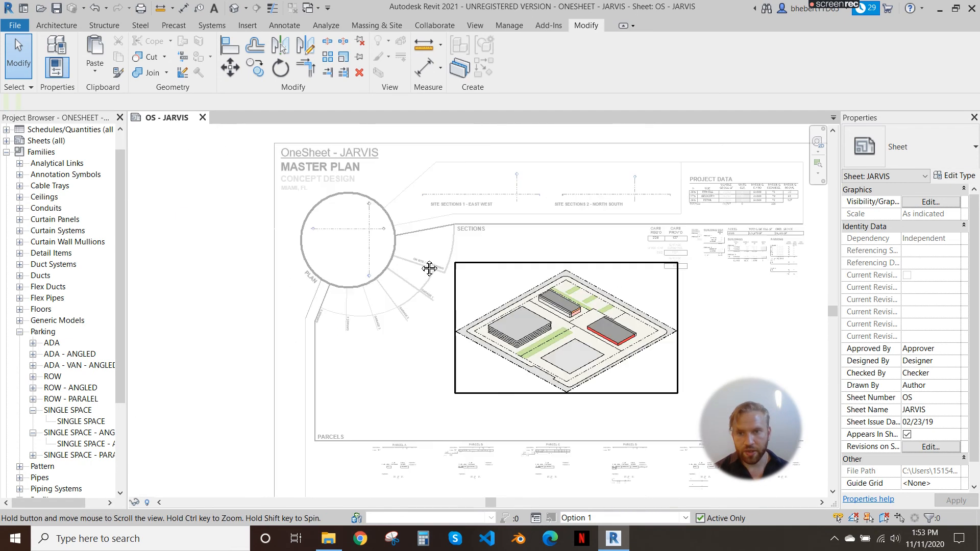
pyautogui.scroll(2, 427, 299)
pyautogui.scroll(3, 467, 303)
pyautogui.scroll(3, 450, 296)
pyautogui.scroll(2, 404, 299)
pyautogui.doubleClick(382, 293)
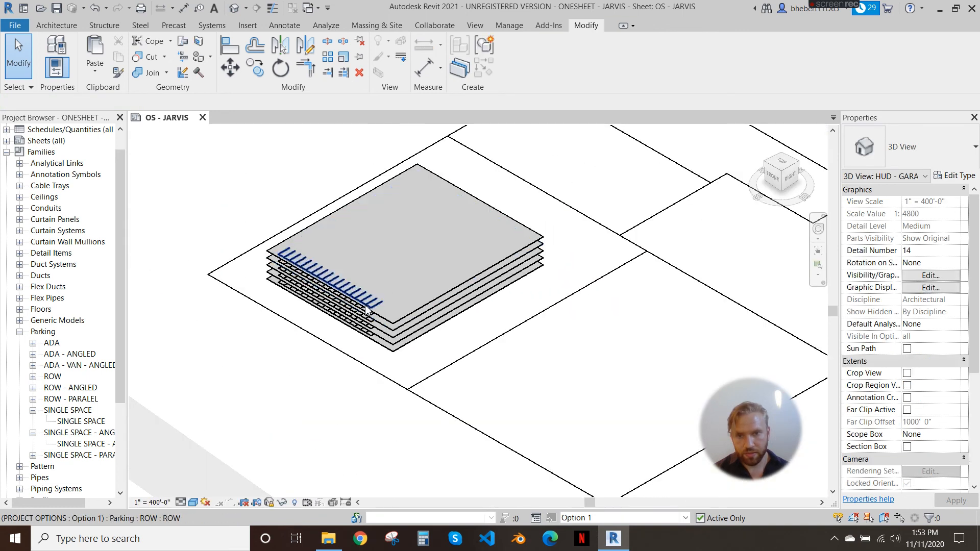
# Deactivate the Garage 1 view and review the complete master plan sheet.
pyautogui.scroll(-6, 333, 243)
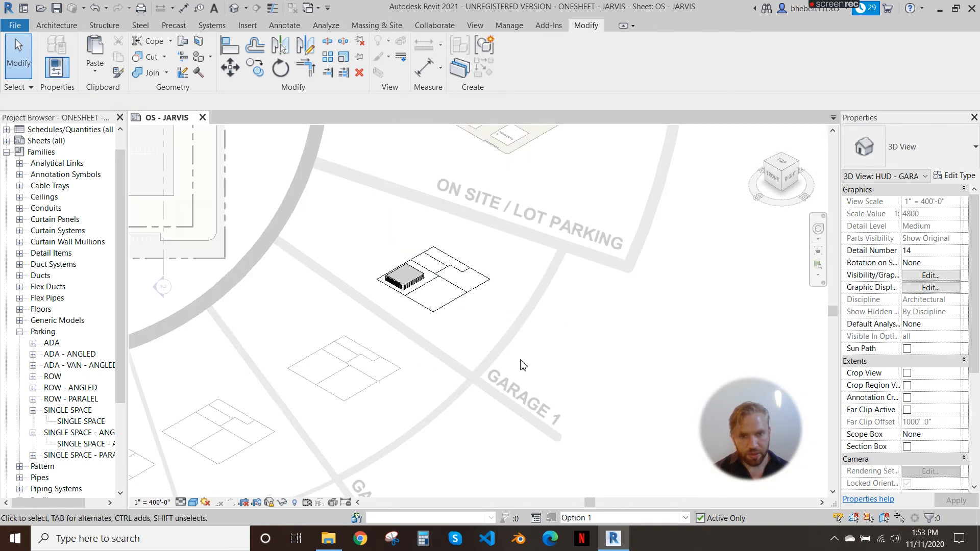
pyautogui.scroll(-2, 462, 322)
pyautogui.scroll(-2, 453, 331)
pyautogui.doubleClick(194, 292)
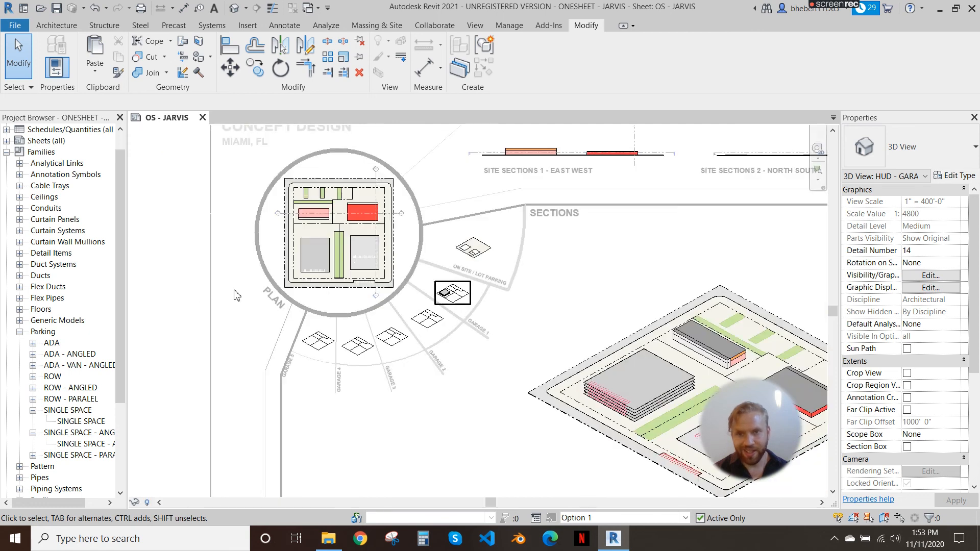
pyautogui.middleClick(343, 294)
pyautogui.middleClick(342, 294)
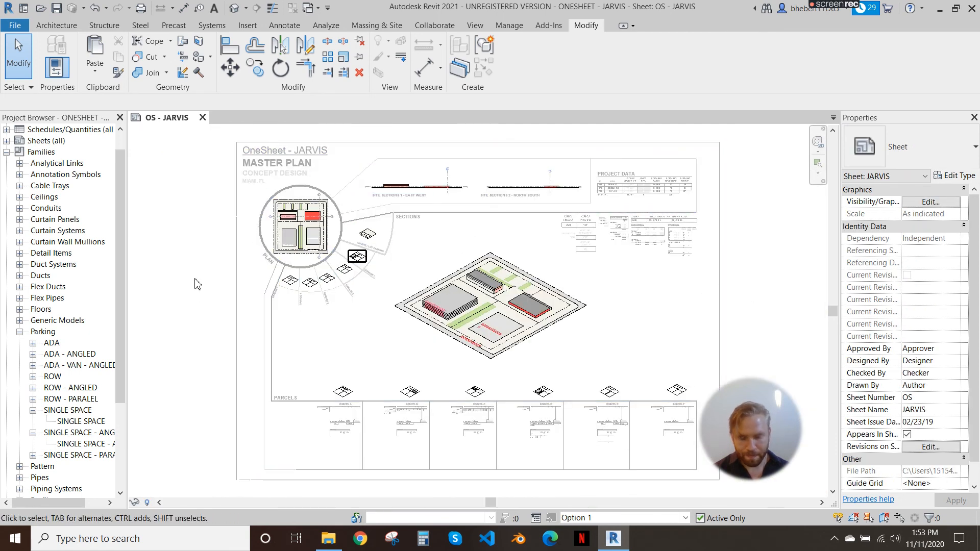
pyautogui.moveTo(479, 286); pyautogui.dragTo(409, 287, button='middle')
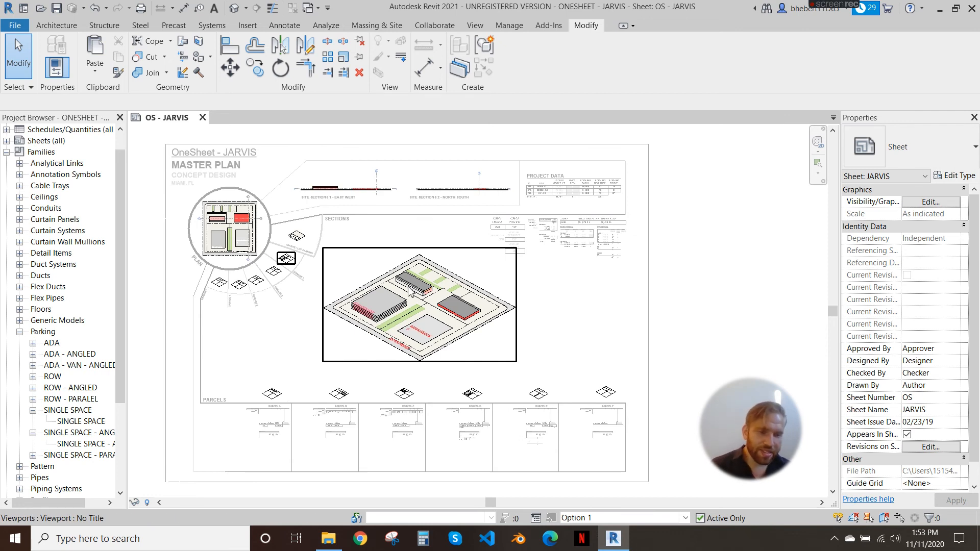